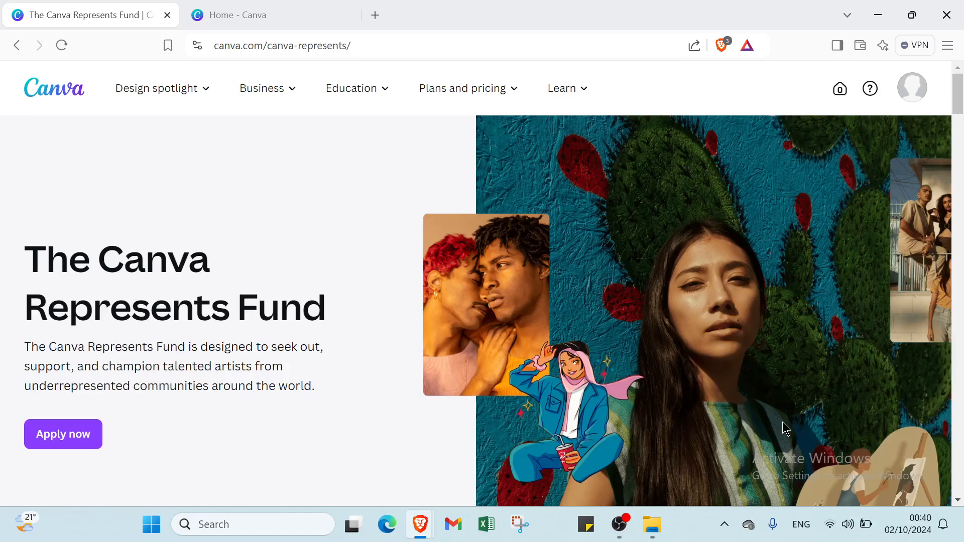
Look through the introduction and the "Content that represents everyone" section of the Canva Represents Fund page.
scroll(782, 422, "down", 1)
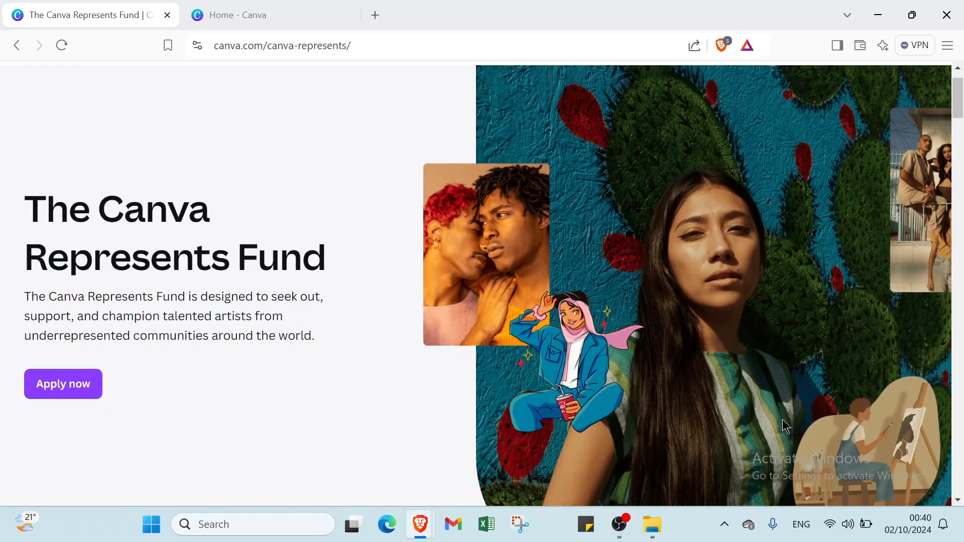
scroll(782, 420, "up", 1)
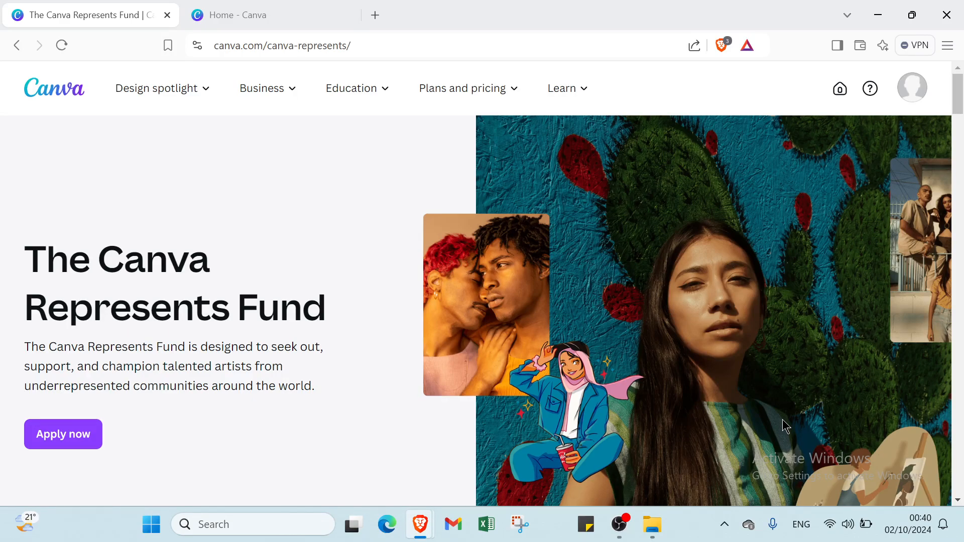
scroll(783, 421, "down", 2)
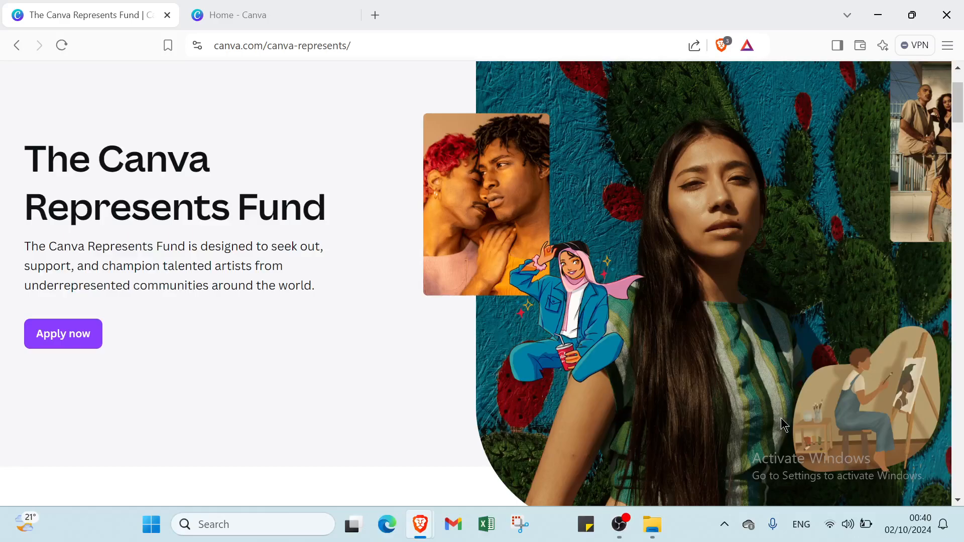
scroll(782, 425, "down", 3)
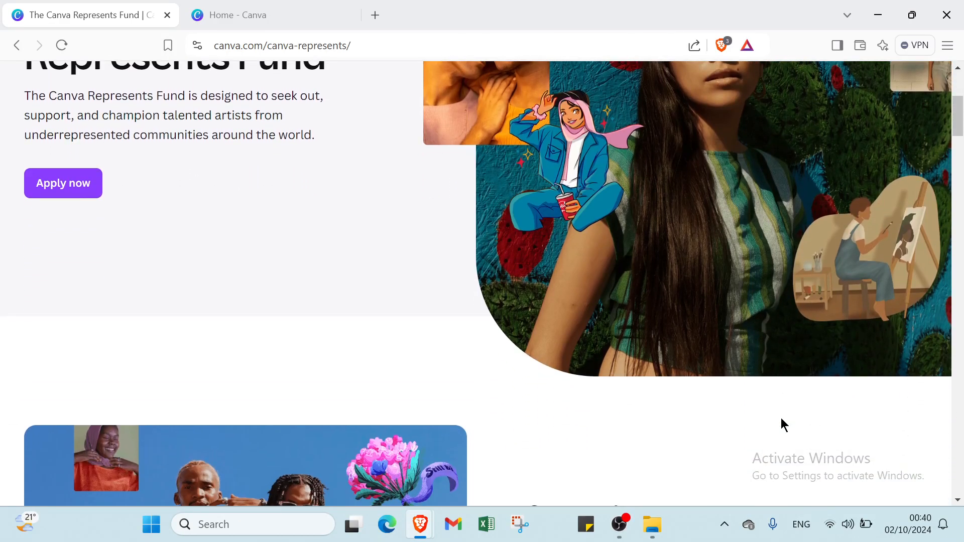
scroll(781, 418, "down", 2)
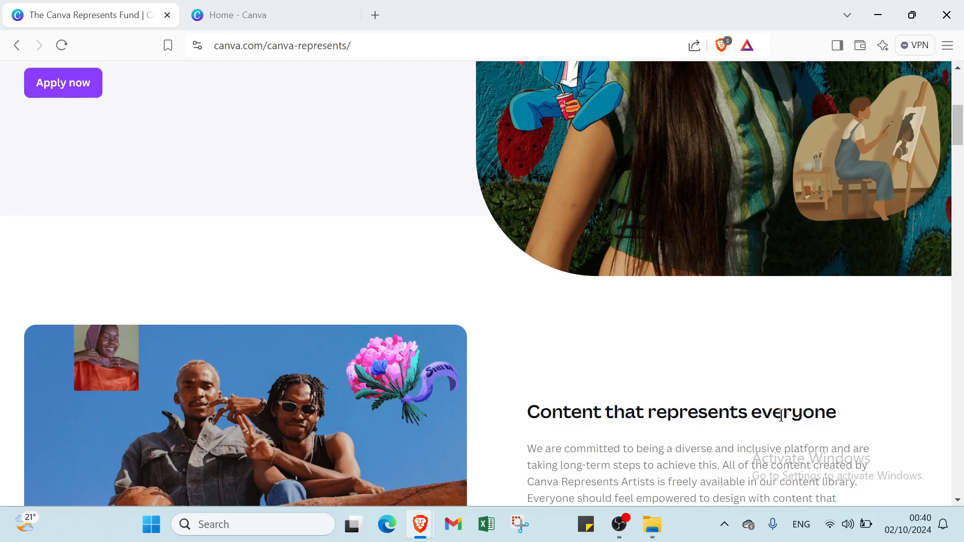
scroll(781, 416, "down", 1)
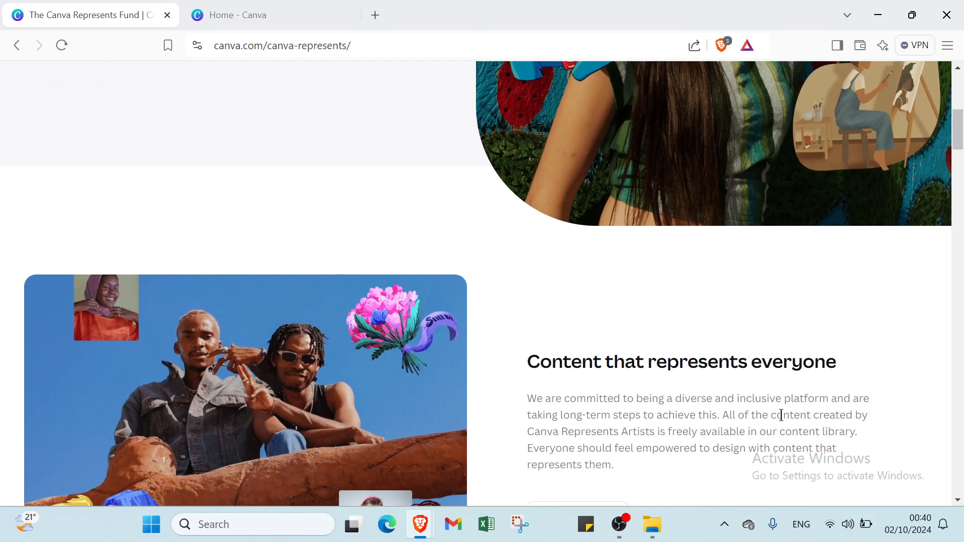
scroll(781, 416, "down", 2)
scroll(781, 415, "up", 8)
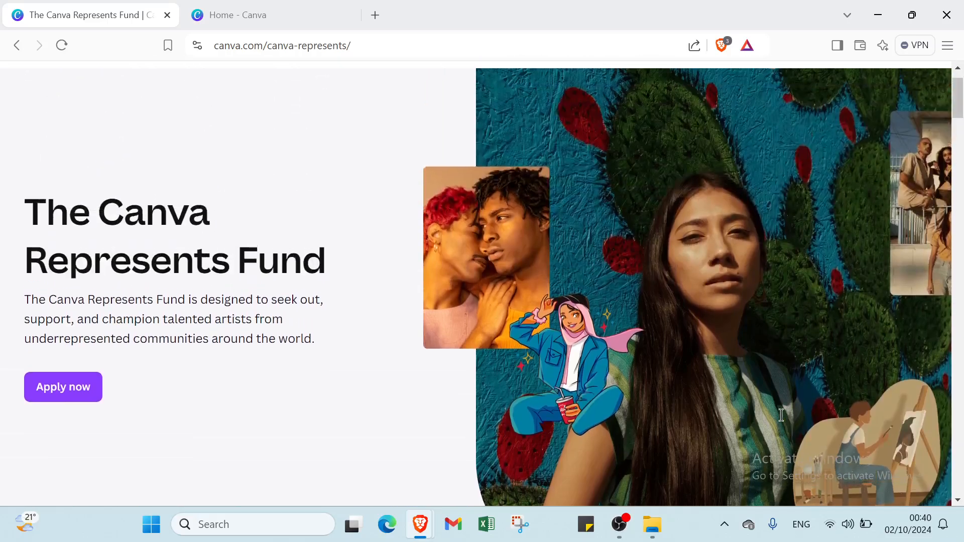
scroll(781, 416, "up", 1)
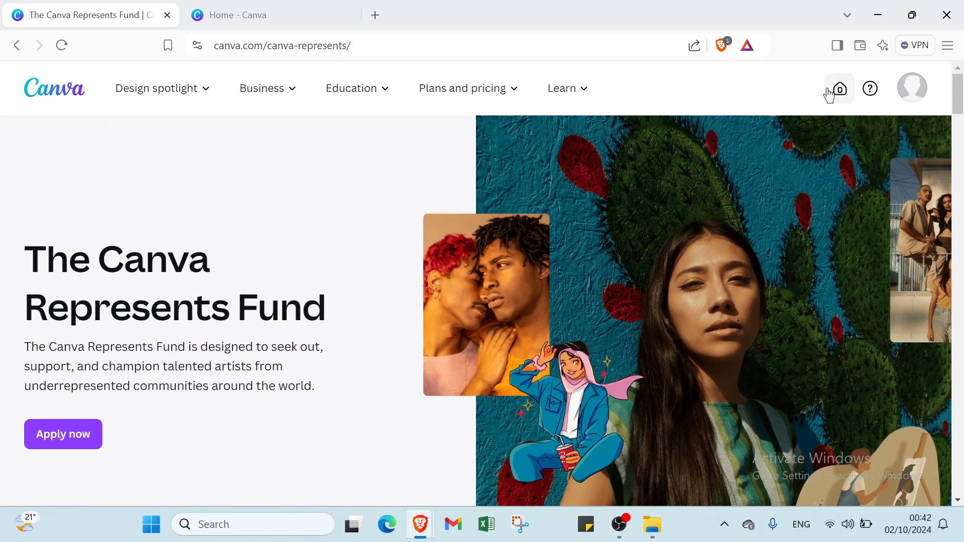
Switch to the Canva home page and search Canva Templates for "table".
left_click(912, 100)
left_click(802, 101)
left_click(269, 11)
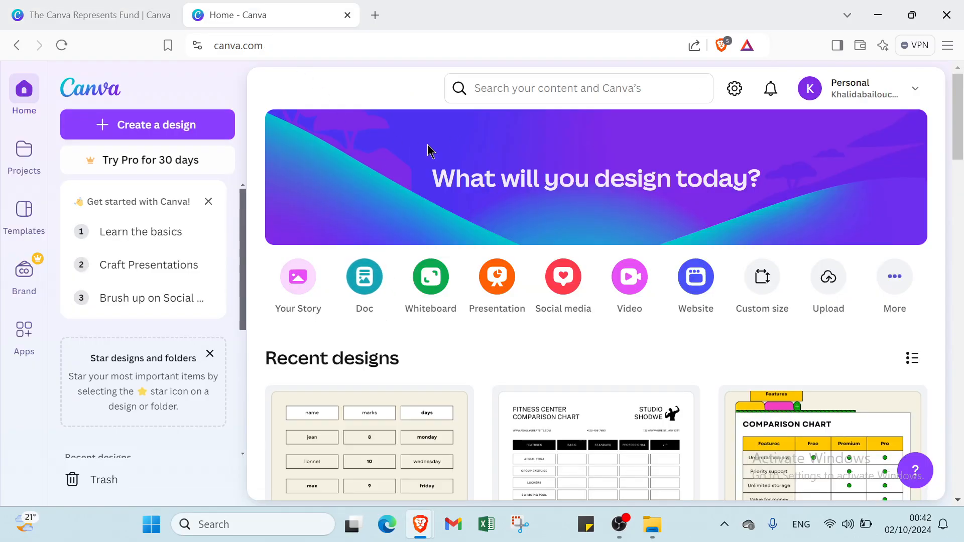
left_click(557, 88)
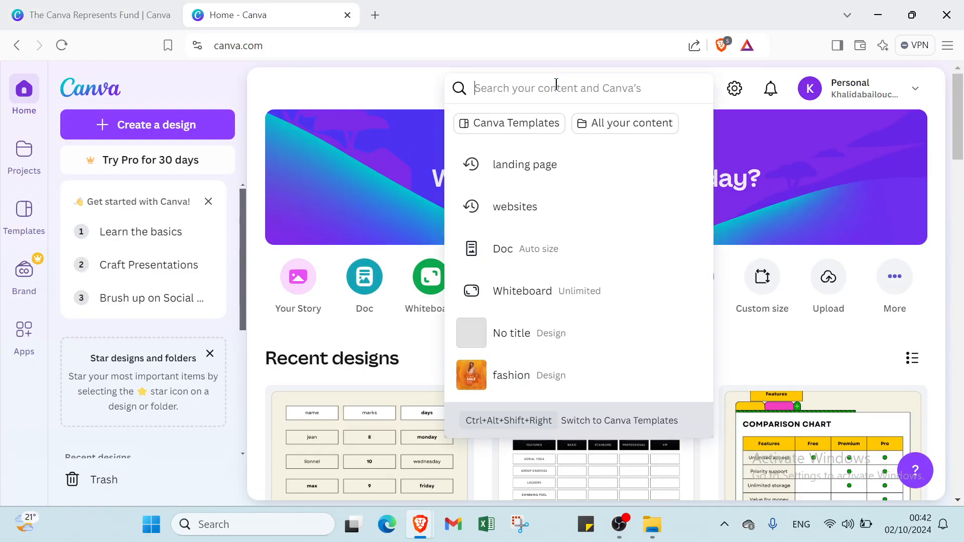
left_click(550, 124)
left_click(537, 165)
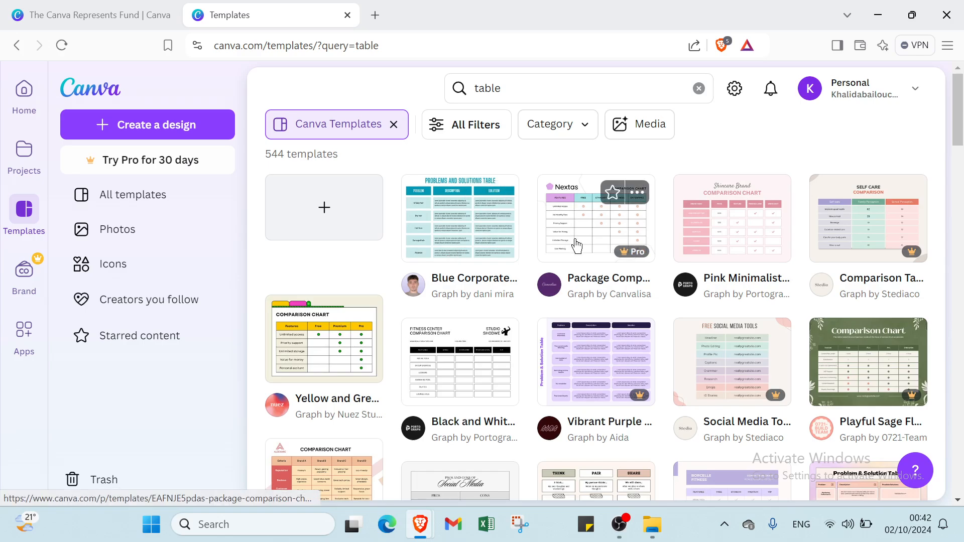
Browse the table templates and open the free yellow and green illustrated features comparison chart for editing.
scroll(736, 255, "down", 3)
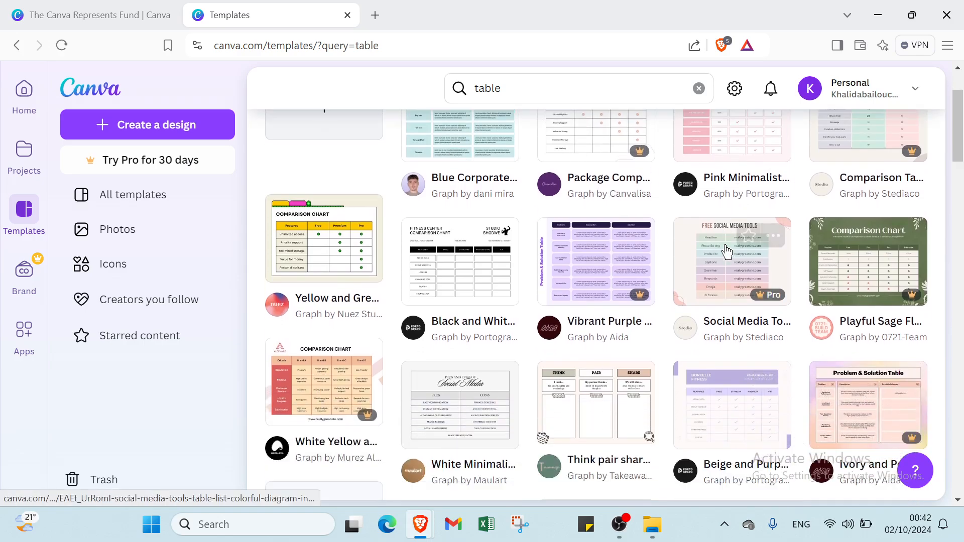
scroll(652, 236, "down", 2)
scroll(583, 217, "up", 2)
scroll(576, 217, "up", 2)
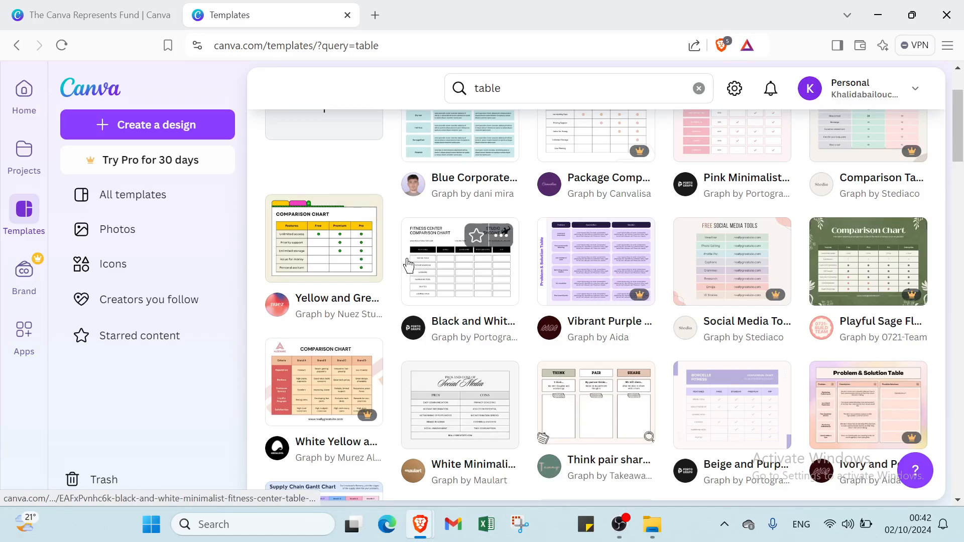
left_click(359, 260)
left_click(662, 269)
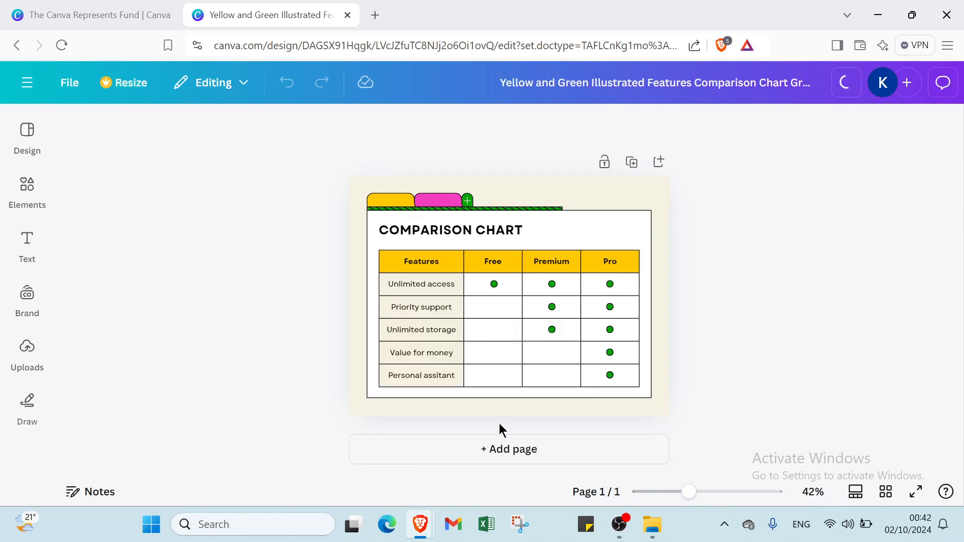
Add a second page and paste a copy of the comparison table's yellow "Features" header cell onto it.
left_click(499, 453)
scroll(472, 331, "up", 3)
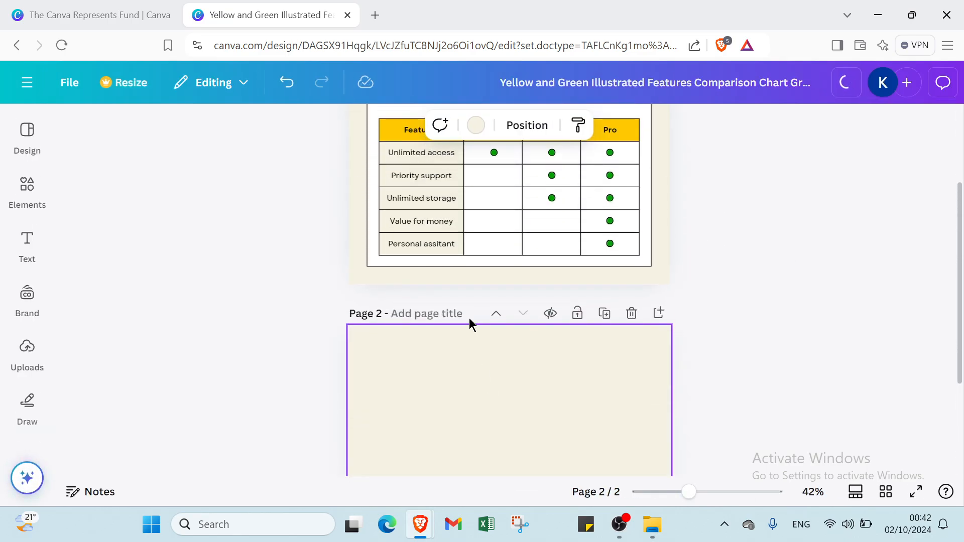
scroll(421, 197, "up", 2)
left_click(417, 232)
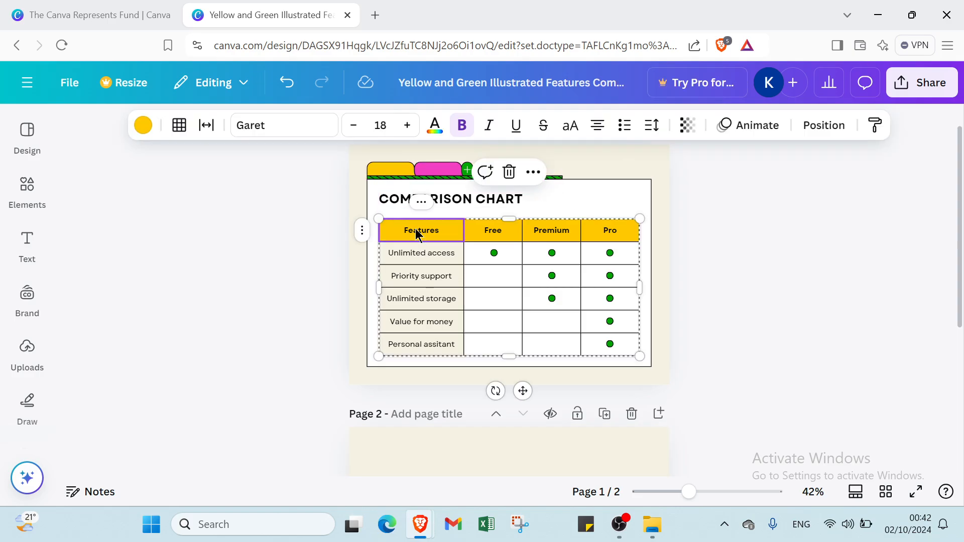
scroll(400, 281, "down", 2)
left_click(420, 354)
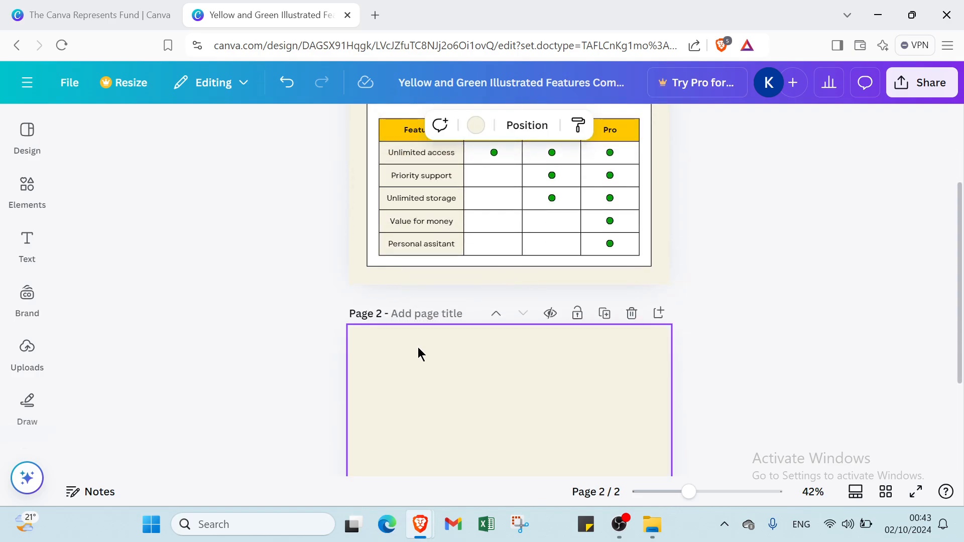
key("ctrl+v")
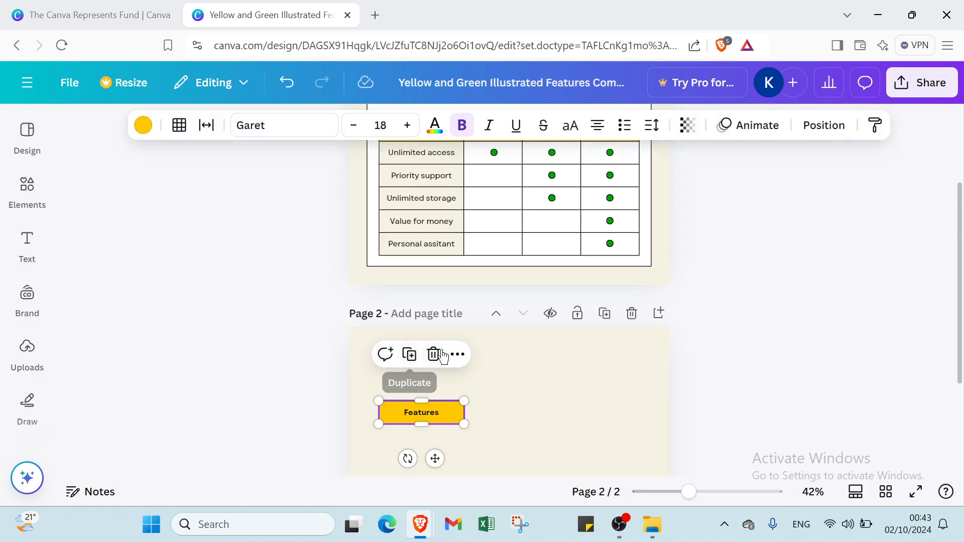
Move the pasted "Features" cell up near the second page's top edge and change its fill to beige #f5f1e1.
left_click_drag(436, 411, 436, 368)
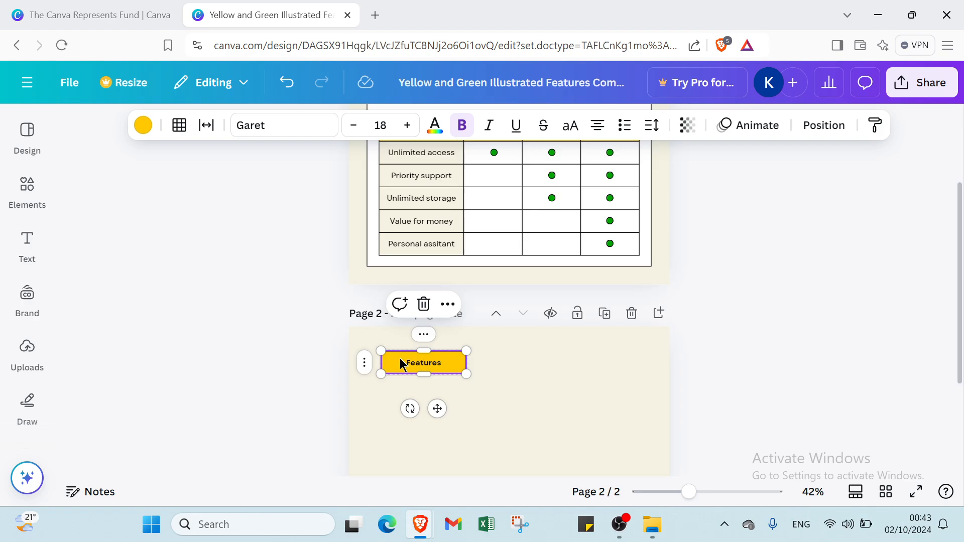
double_click(431, 358)
left_click(132, 110)
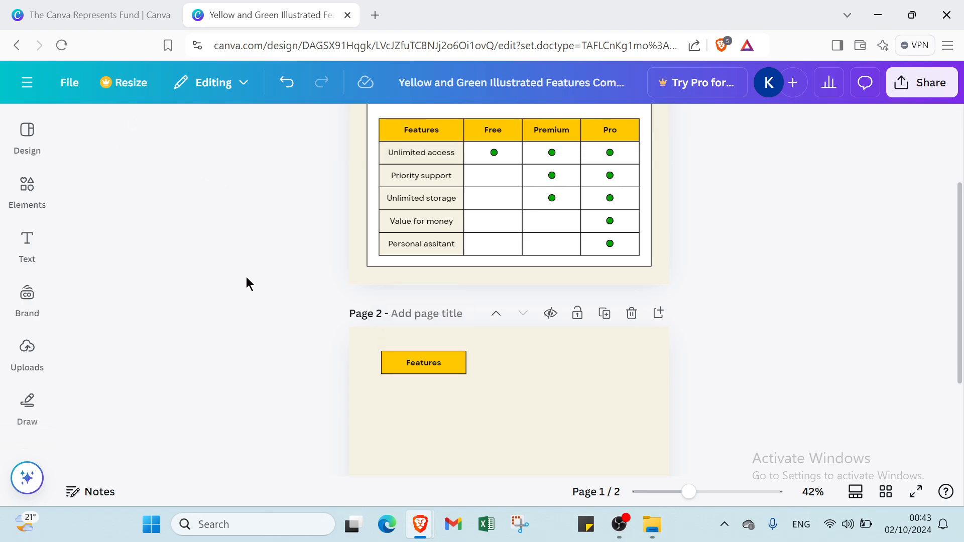
left_click(386, 358)
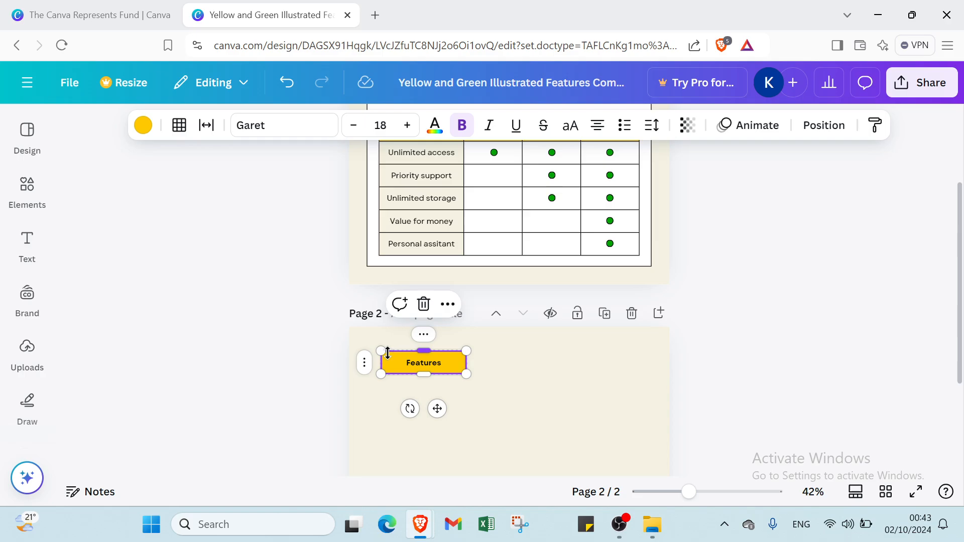
left_click(143, 125)
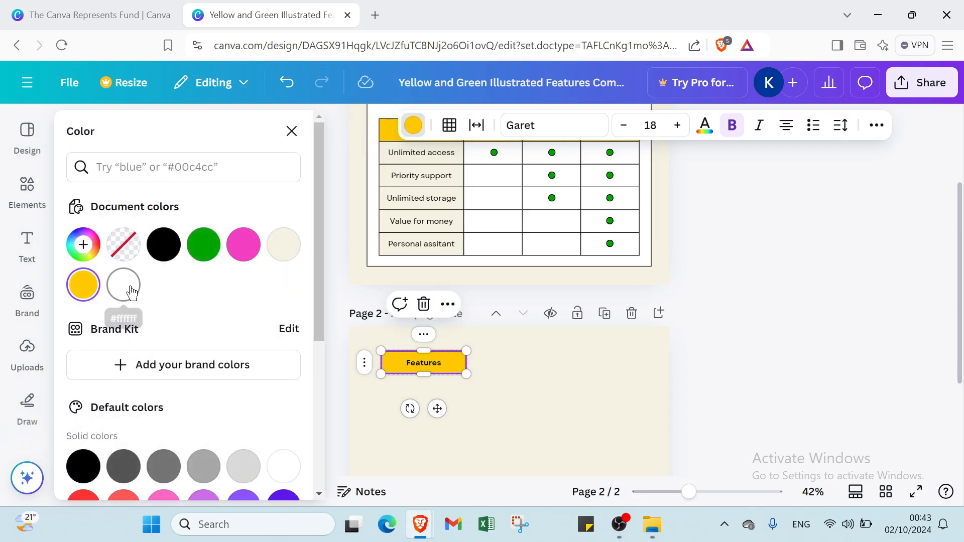
left_click(283, 246)
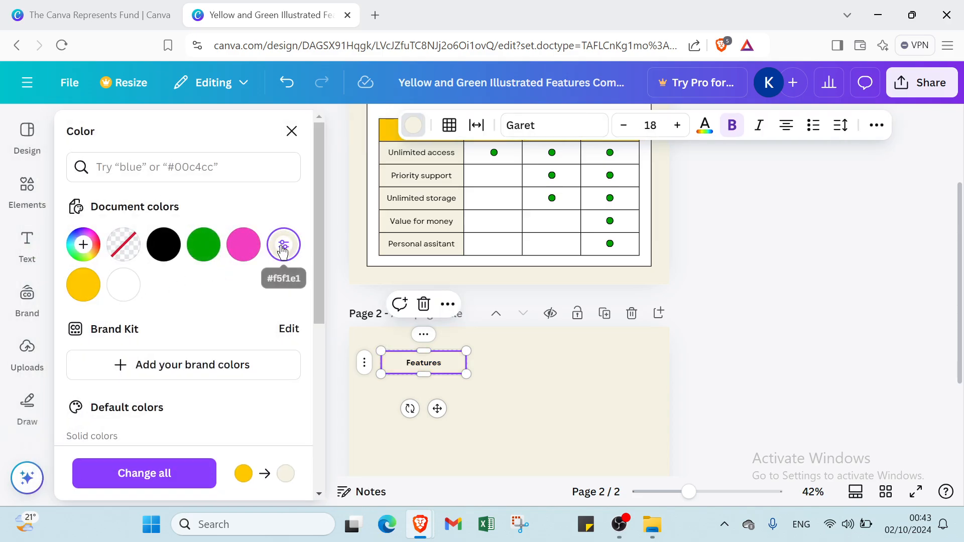
Duplicate the beige "Features" cell twice, stacking the copies below it with equal gaps.
left_click(429, 339)
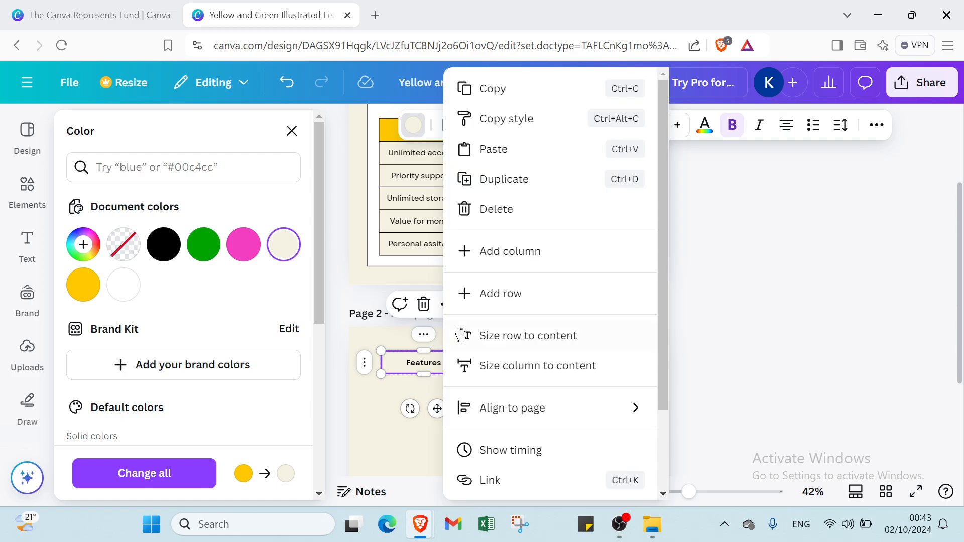
left_click(497, 186)
left_click_drag(428, 378, 425, 400)
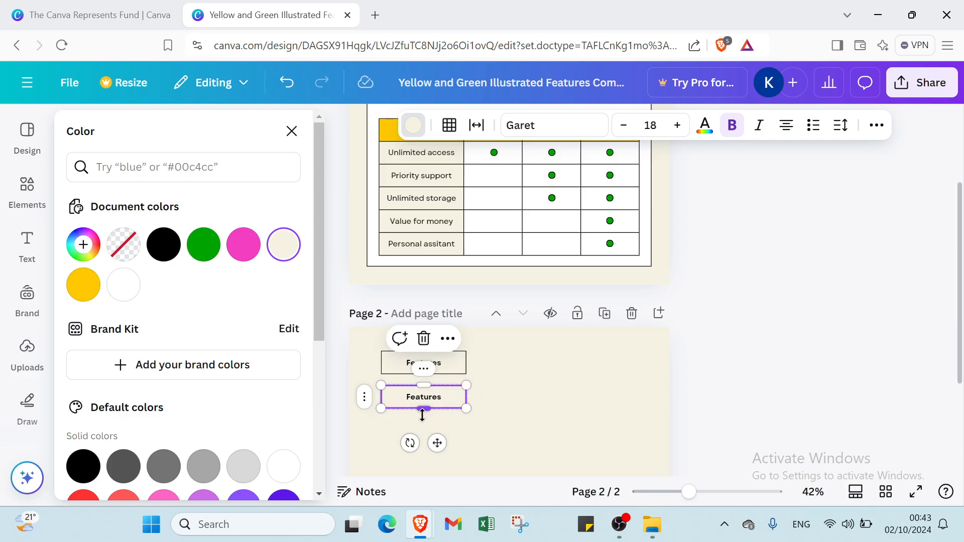
right_click(424, 374)
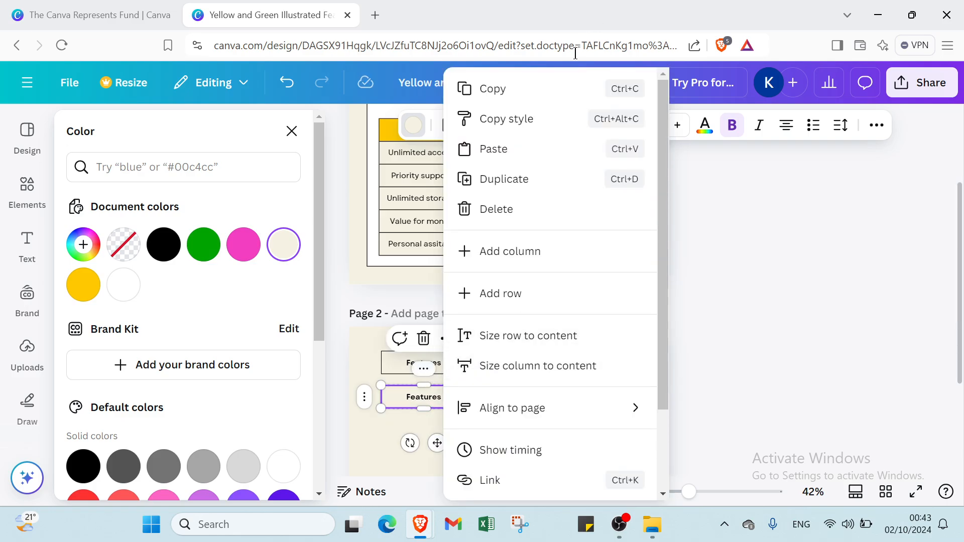
left_click(534, 176)
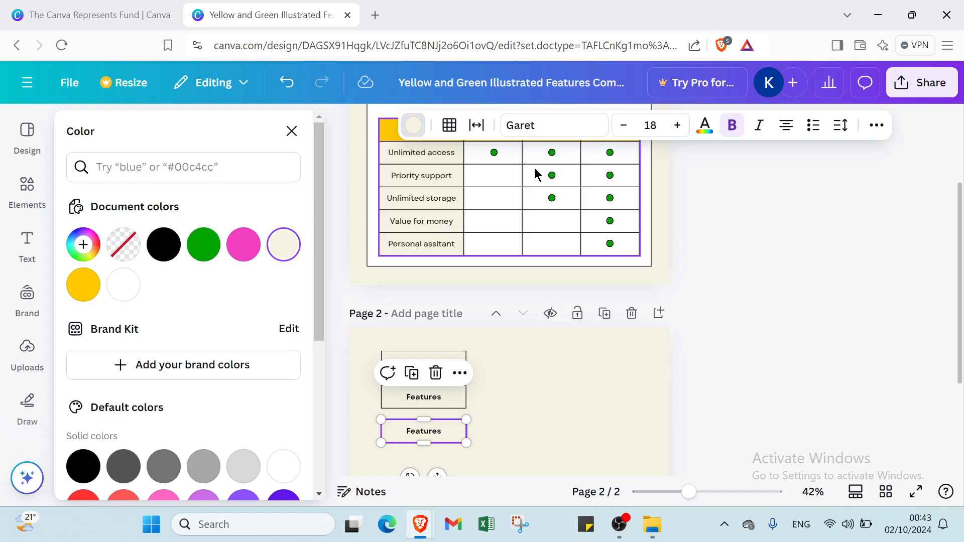
left_click(425, 414)
left_click(422, 430)
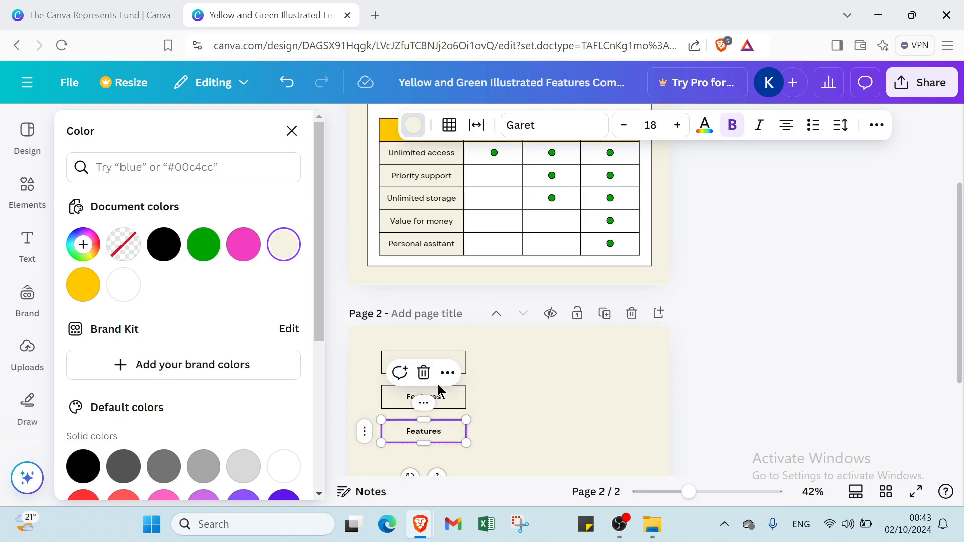
Duplicate the lowest "Features" cell three more times down the page to complete an evenly spaced column of six cells.
right_click(434, 400)
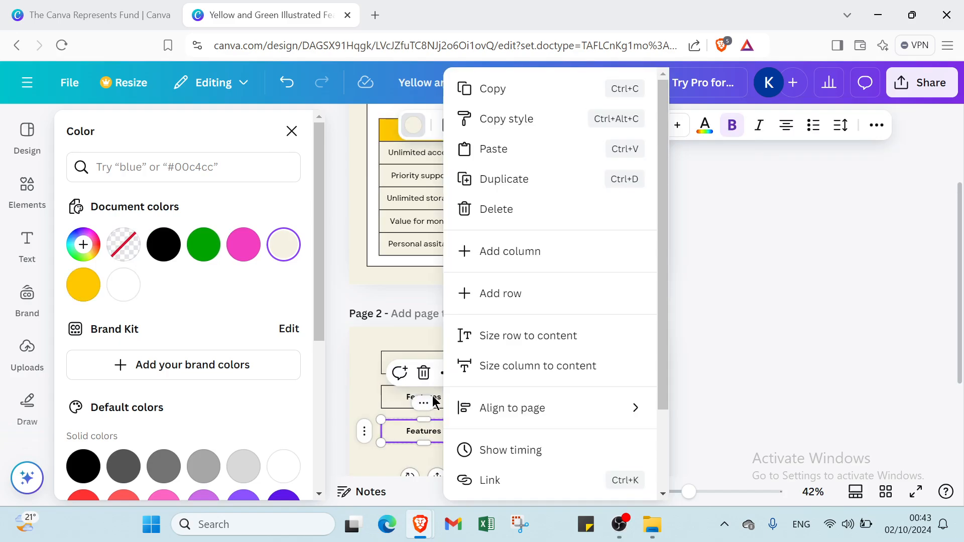
left_click(528, 190)
scroll(457, 417, "down", 3)
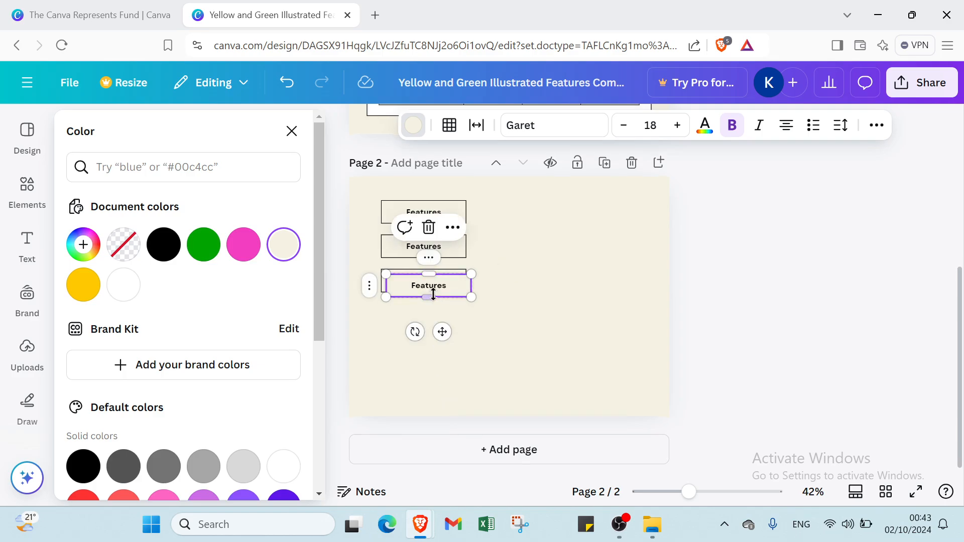
left_click_drag(428, 289, 426, 324)
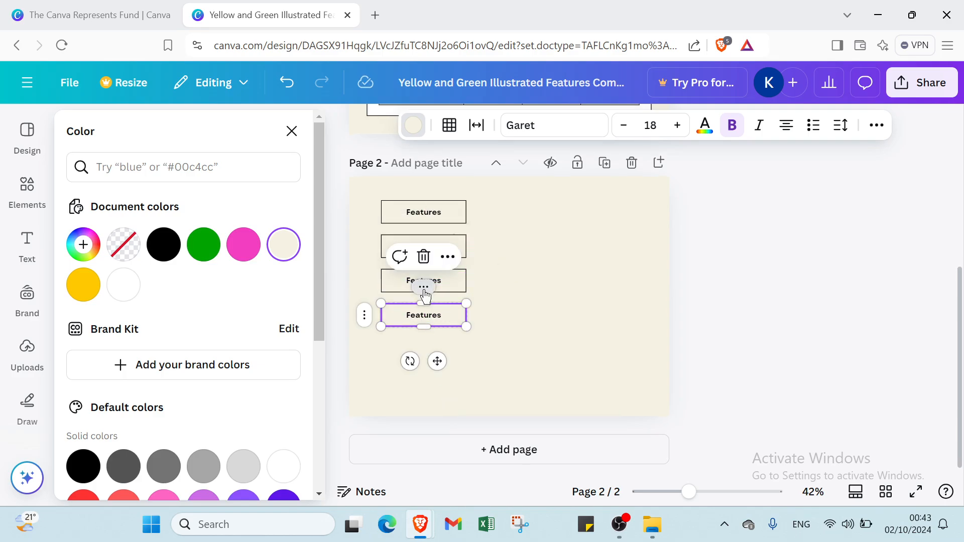
left_click(424, 294)
left_click(510, 189)
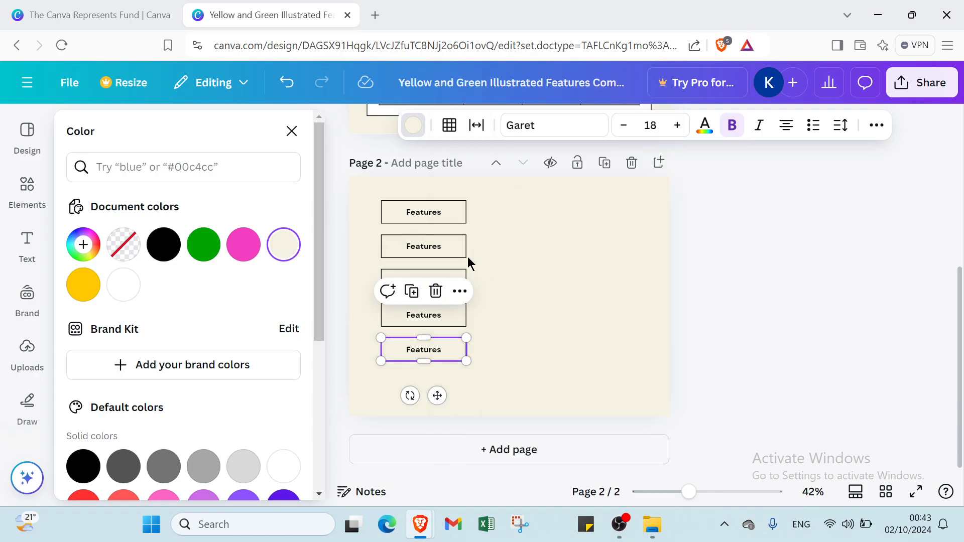
right_click(437, 326)
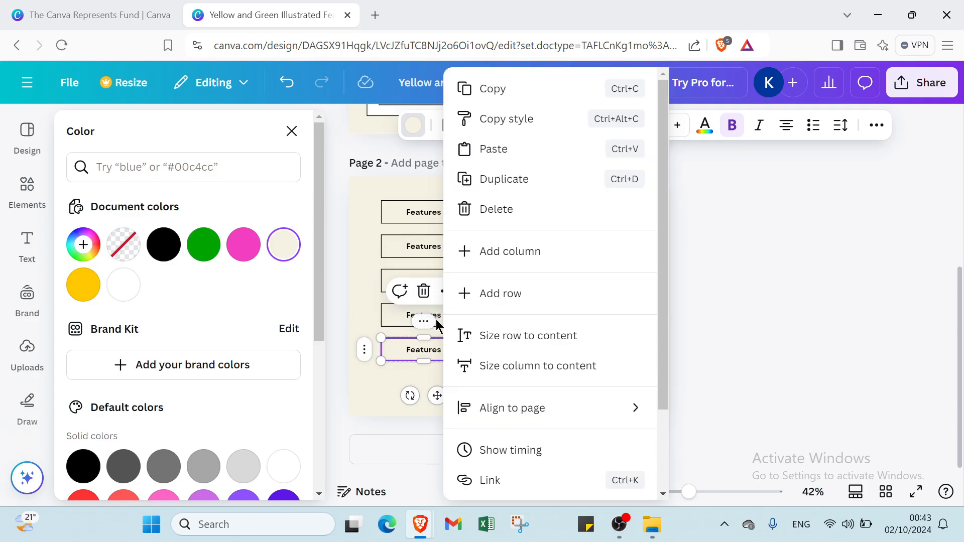
left_click(502, 186)
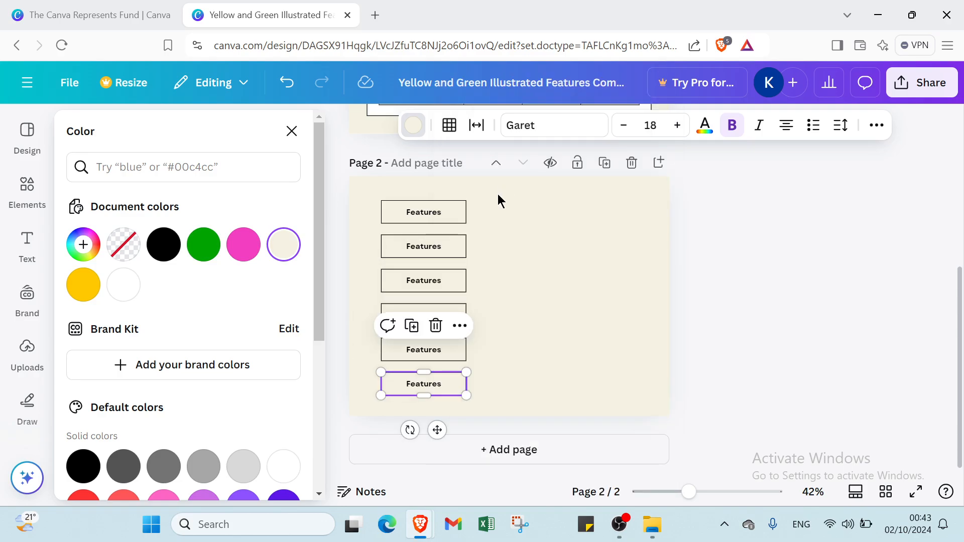
left_click(517, 261)
scroll(510, 210, "up", 3)
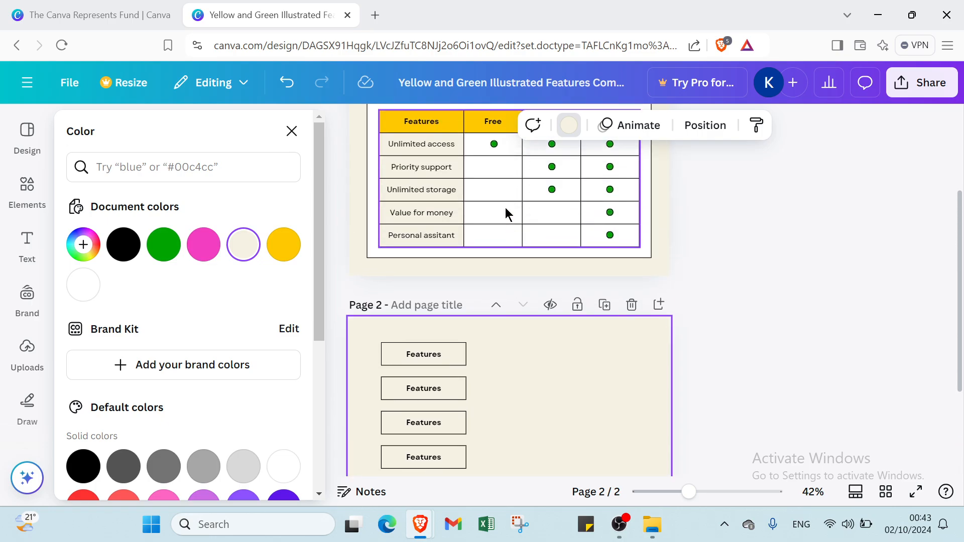
Copy the comparison table's whole "Free" column and paste it onto the second page.
scroll(505, 211, "up", 2)
left_click(484, 232)
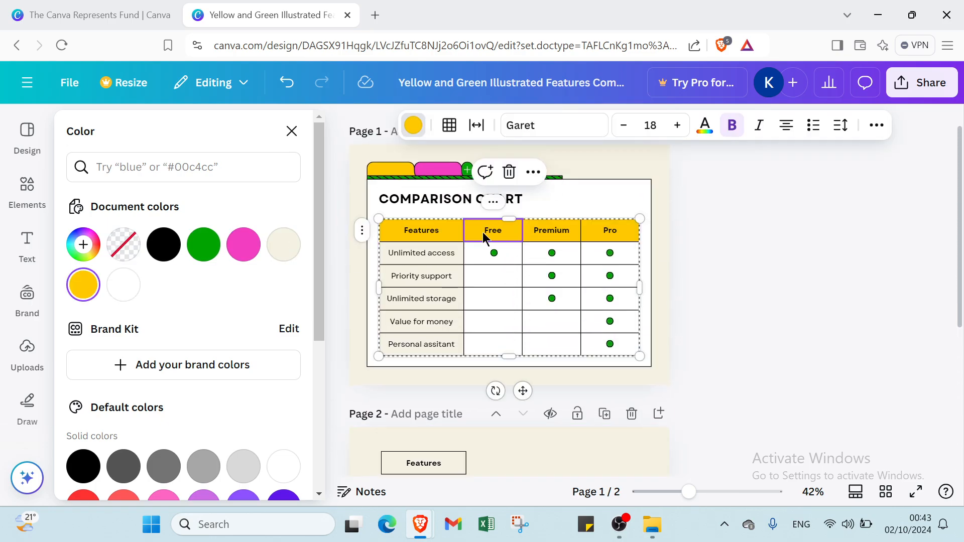
left_click(494, 202)
key("Escape")
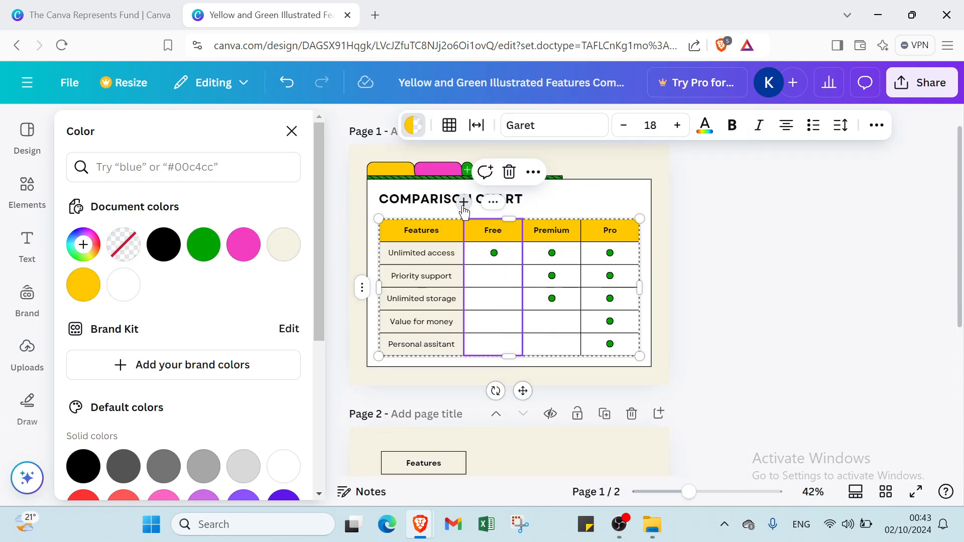
left_click(494, 202)
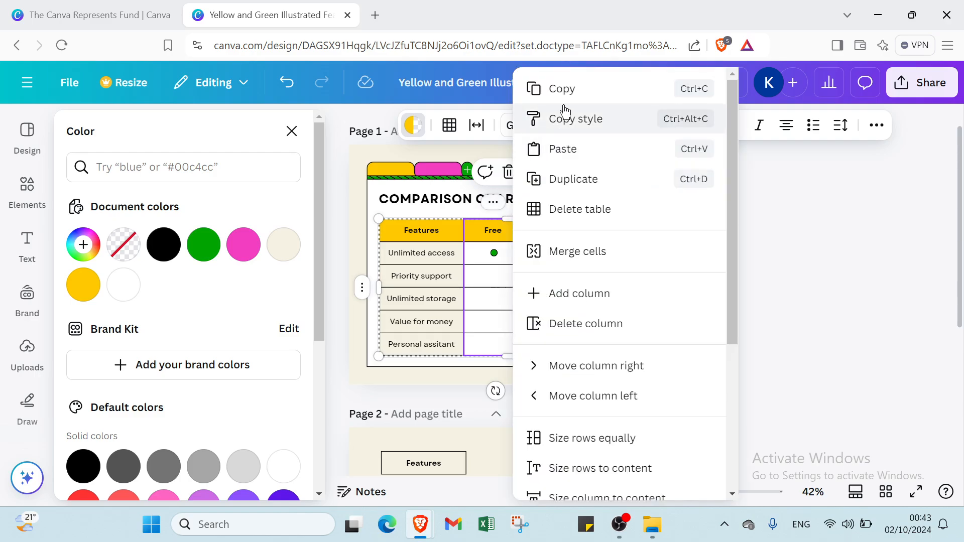
left_click(566, 89)
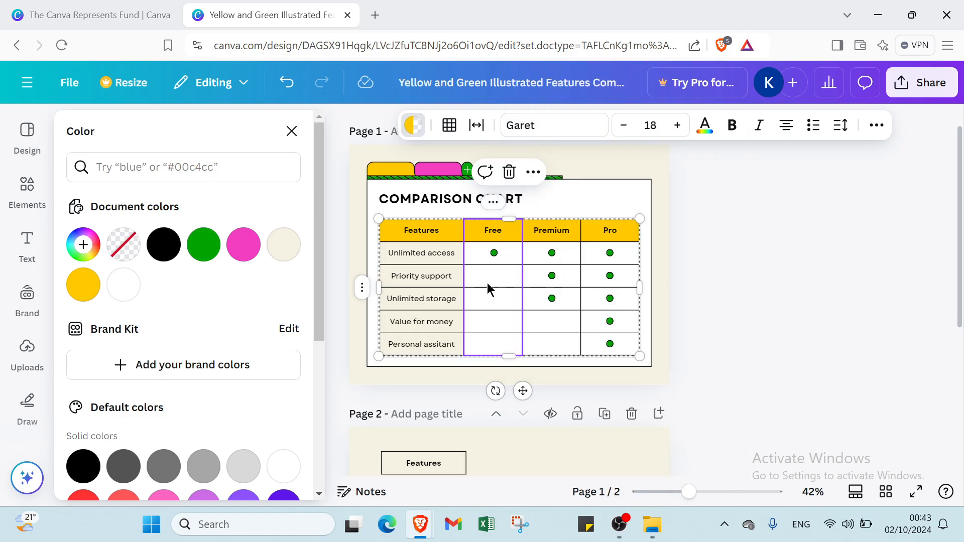
scroll(488, 285, "down", 2)
left_click(495, 361)
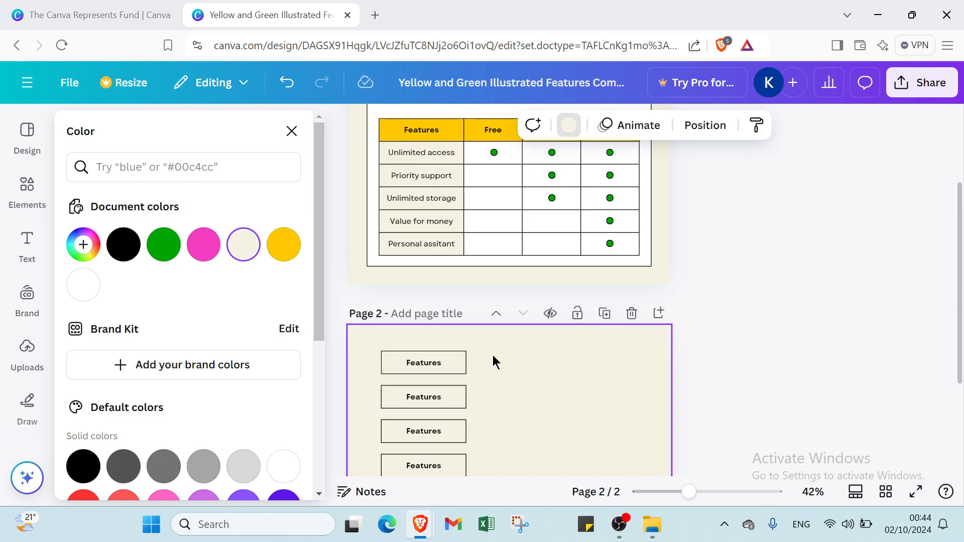
key("ctrl+v")
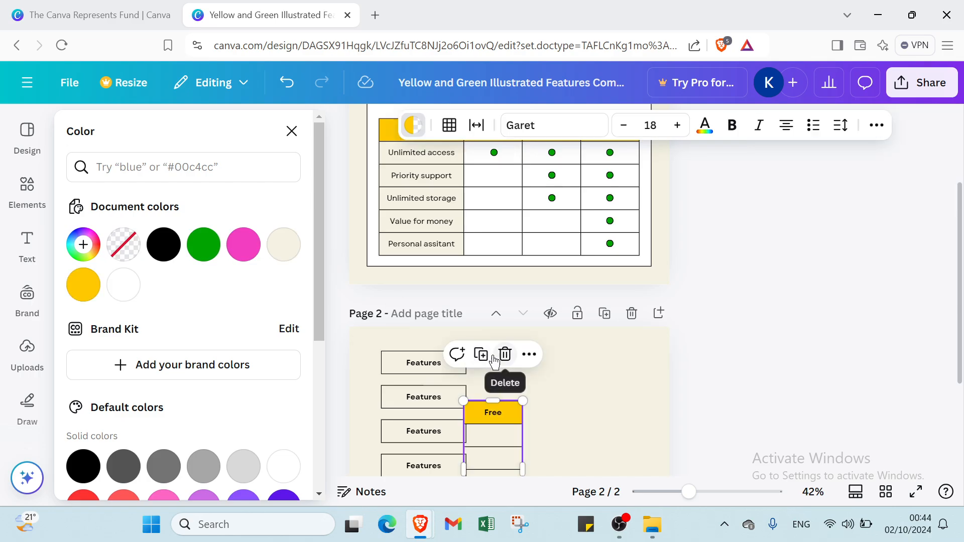
Clear the "Free" header text in the pasted column and delete that column from the second page.
left_click(499, 415)
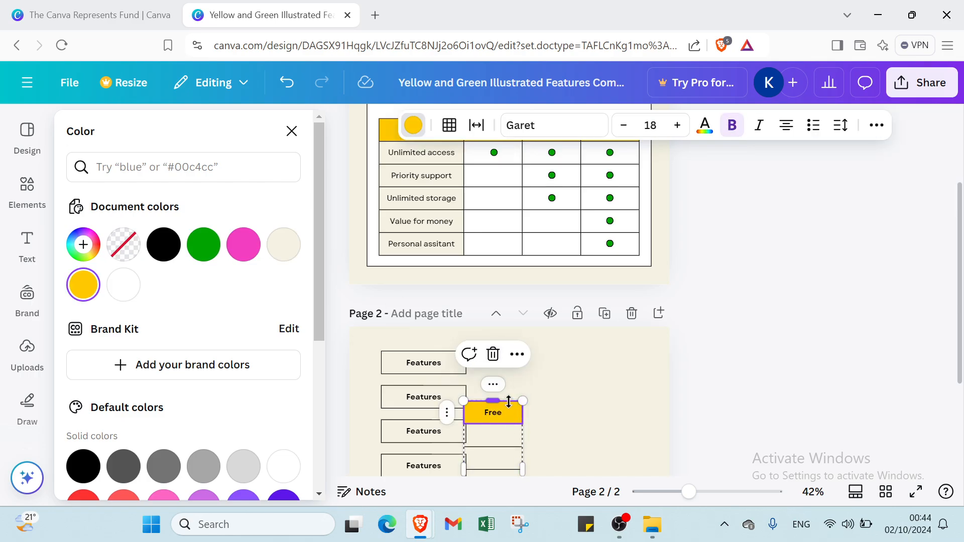
left_click_drag(519, 401, 520, 401)
double_click(509, 423)
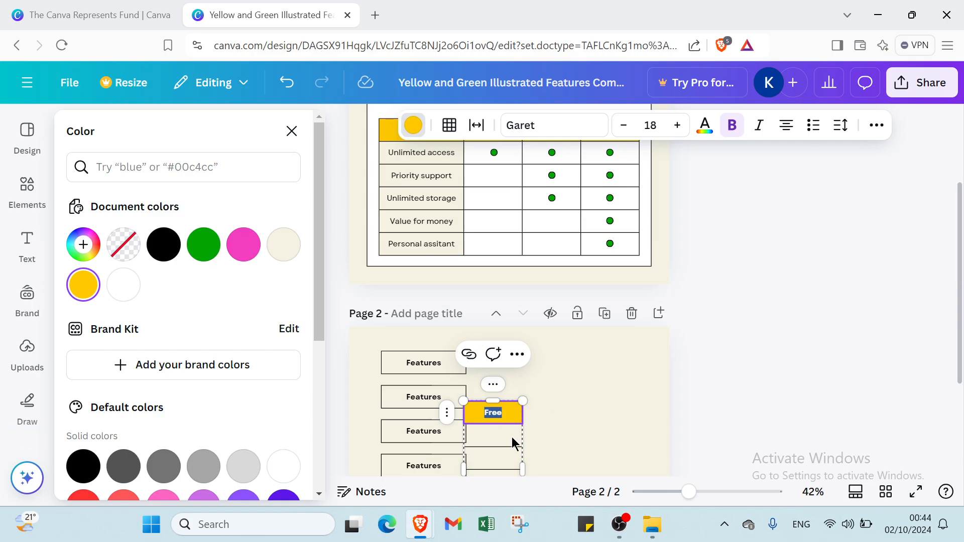
key("BackSpace")
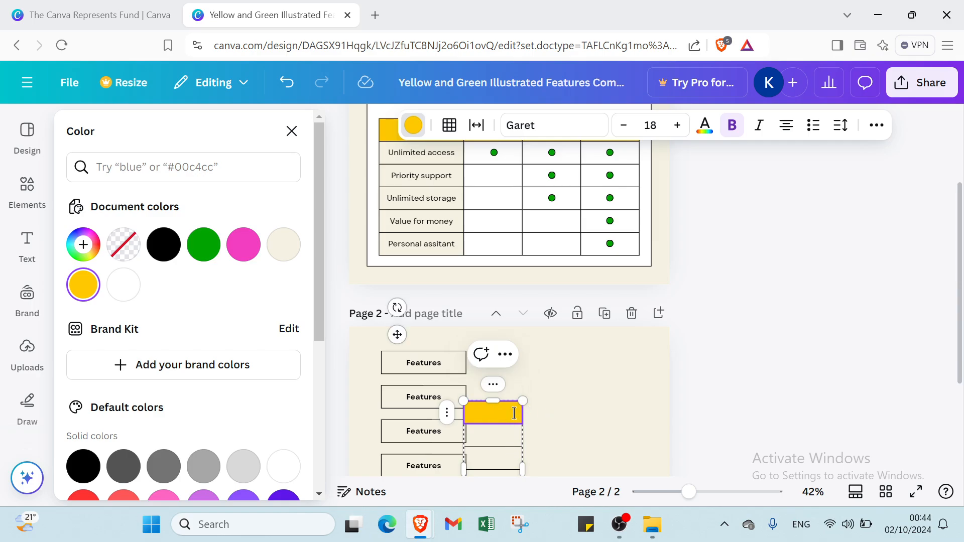
right_click(493, 387)
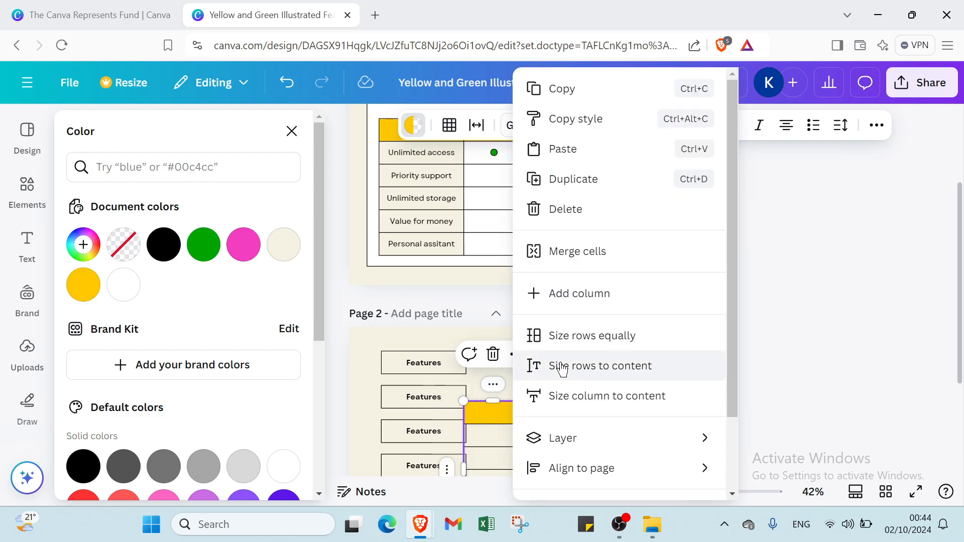
left_click(615, 210)
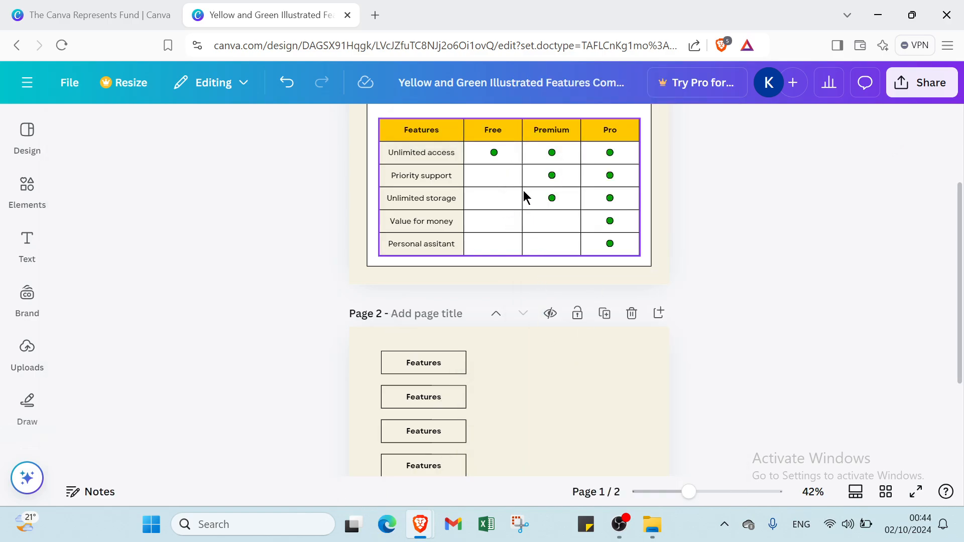
Paste a copy of the yellow "Free" header cell onto the second page and align it beside the first "Features" cell.
left_click(498, 133)
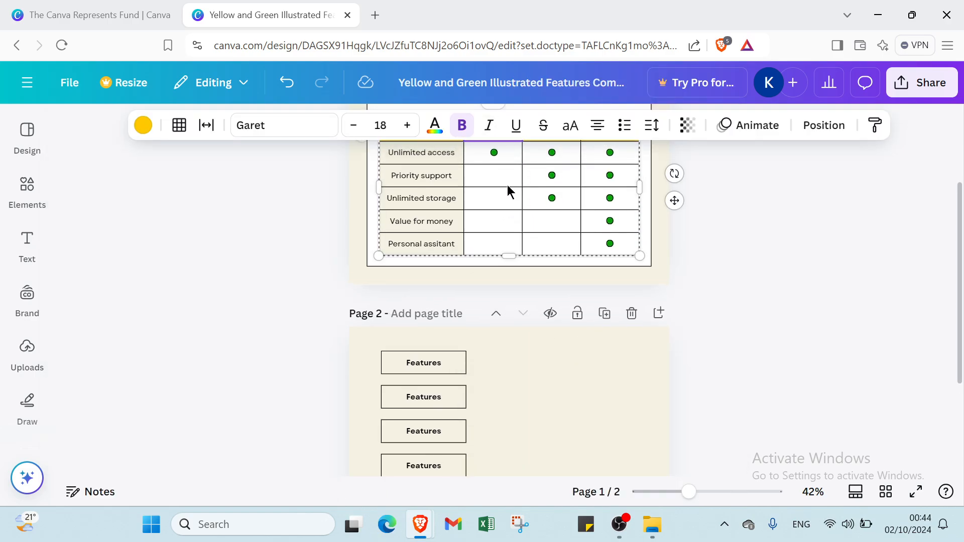
scroll(493, 232, "up", 3)
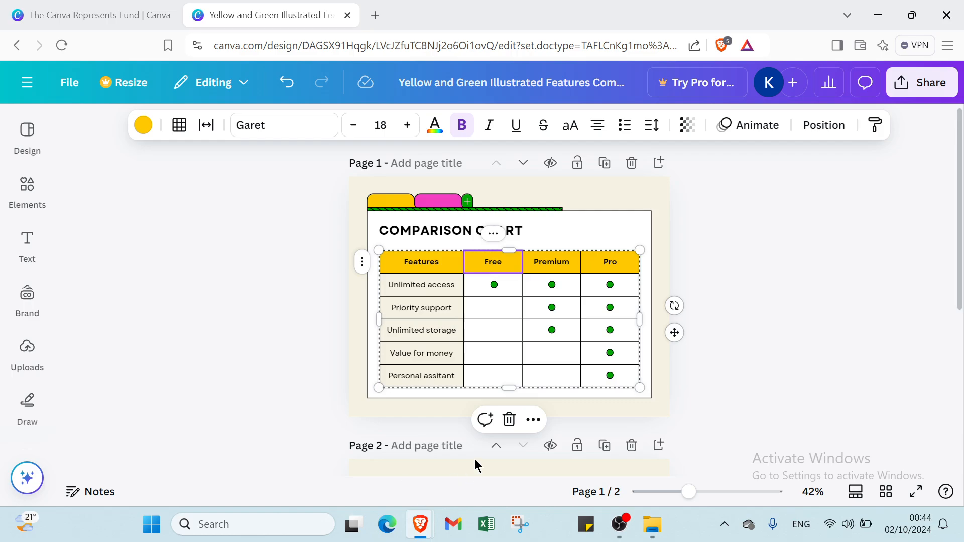
scroll(480, 452, "down", 3)
left_click(508, 350)
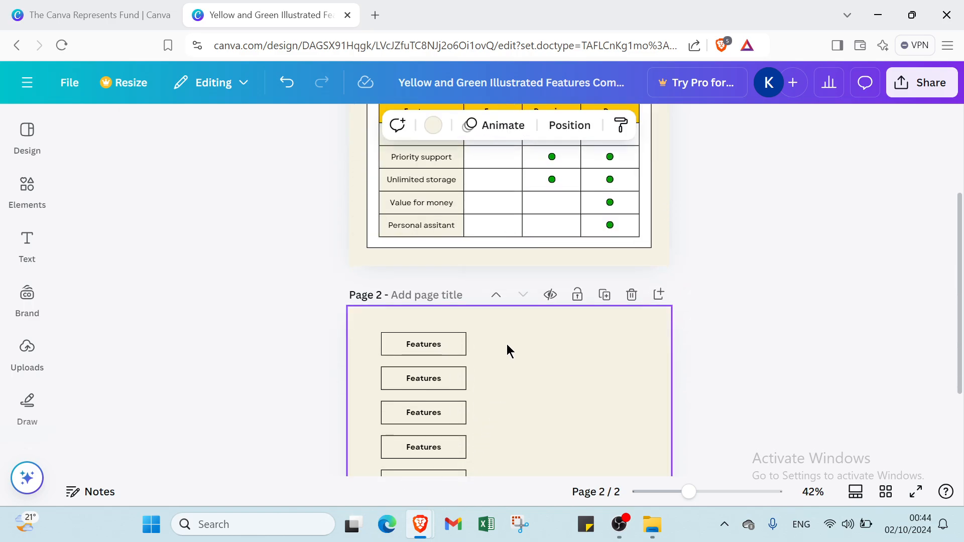
key("ctrl+v")
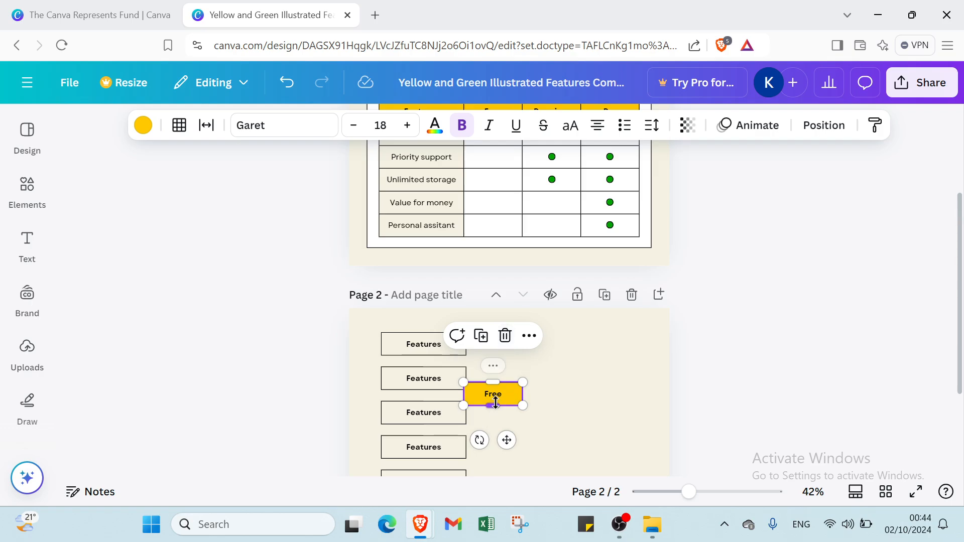
left_click_drag(502, 393, 525, 350)
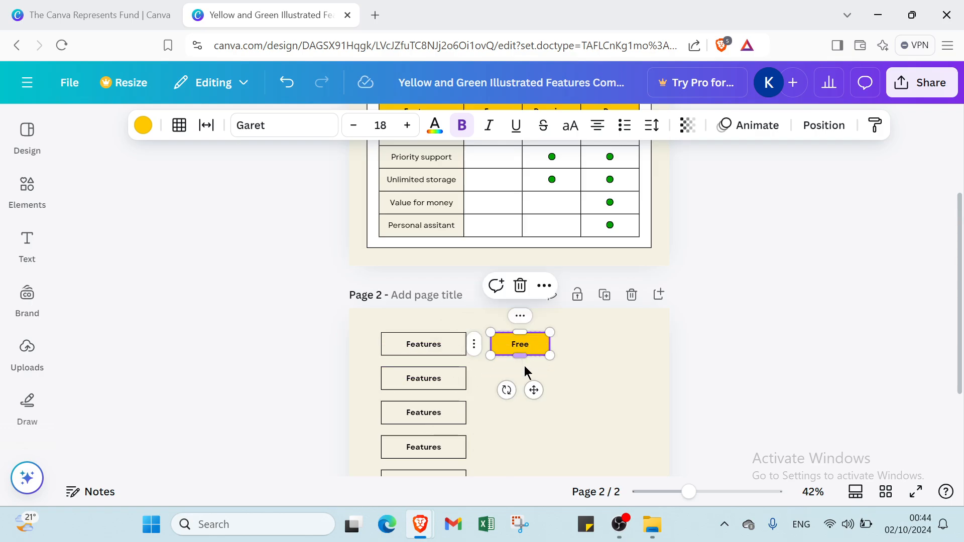
Widen the pasted "Free" cell to nearly the "Features" cell's width and delete it from the second page.
scroll(587, 344, "up", 3)
scroll(514, 475, "down", 2)
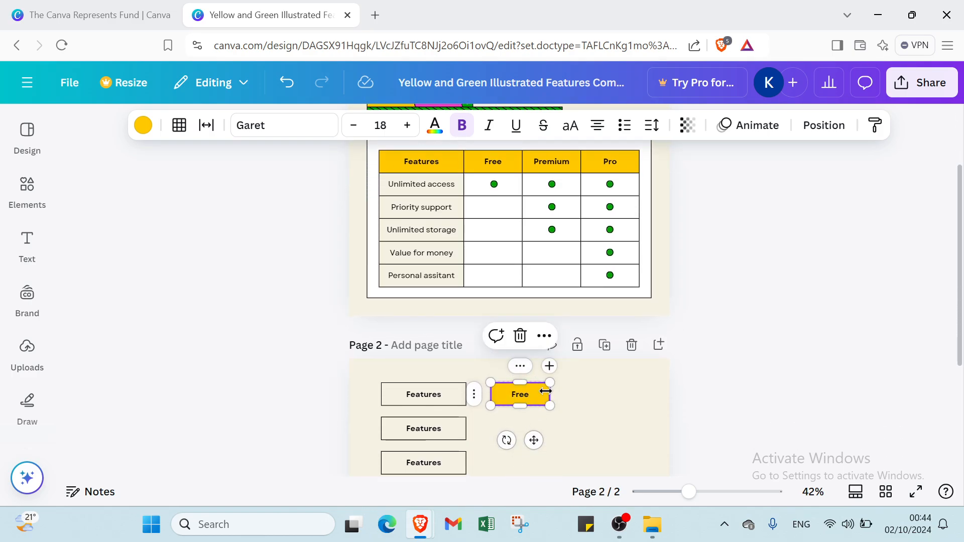
left_click_drag(547, 391, 568, 392)
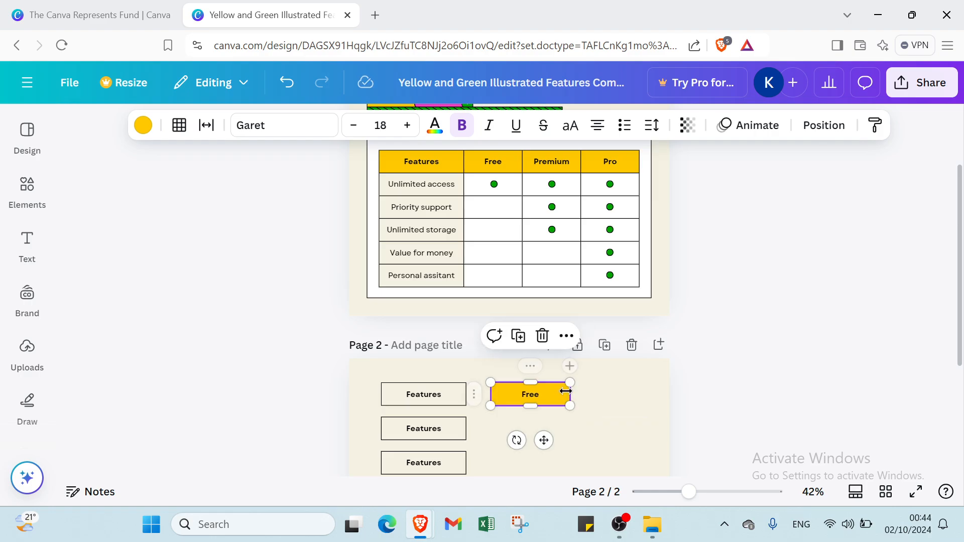
right_click(550, 373)
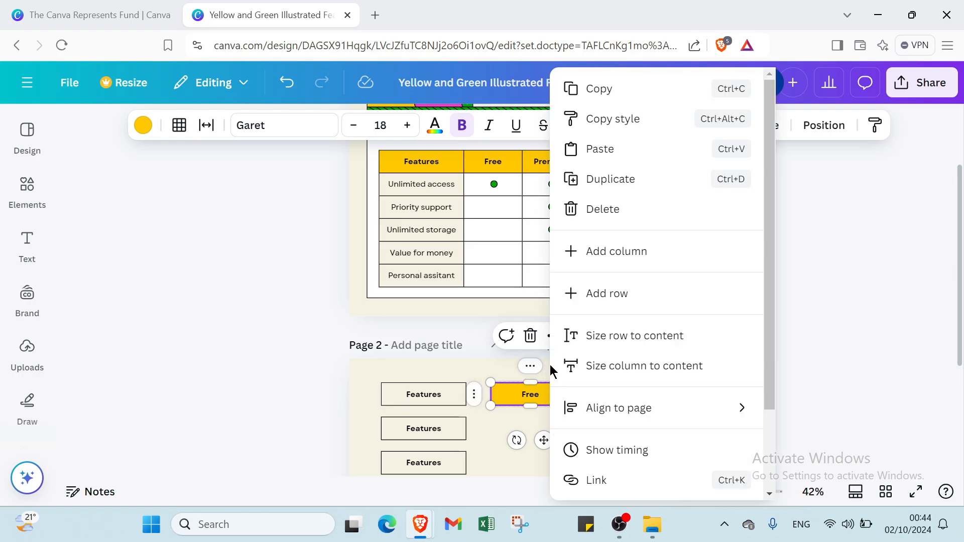
left_click(606, 211)
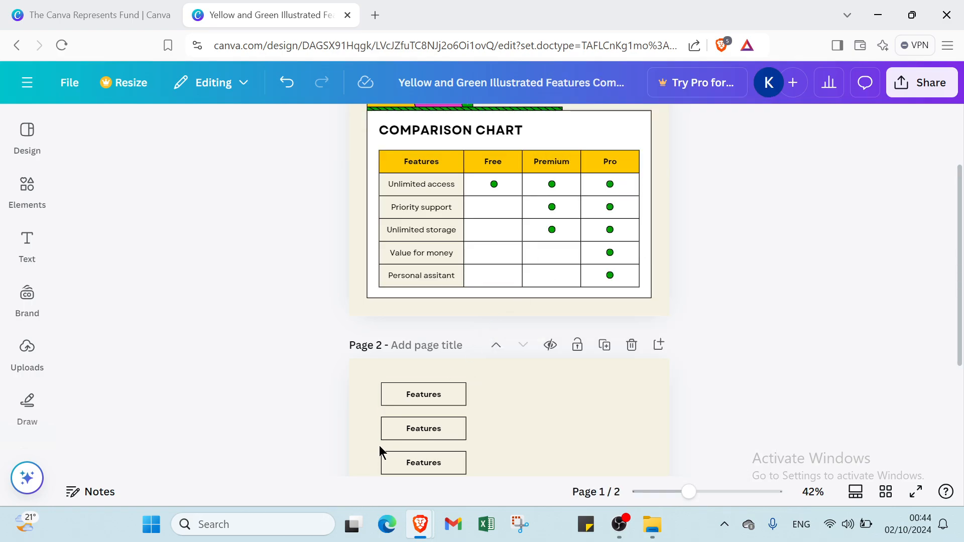
Duplicate the second page's top "Features" cell twice, placing the copies beside it to form a row of three.
left_click(417, 394)
left_click(424, 367)
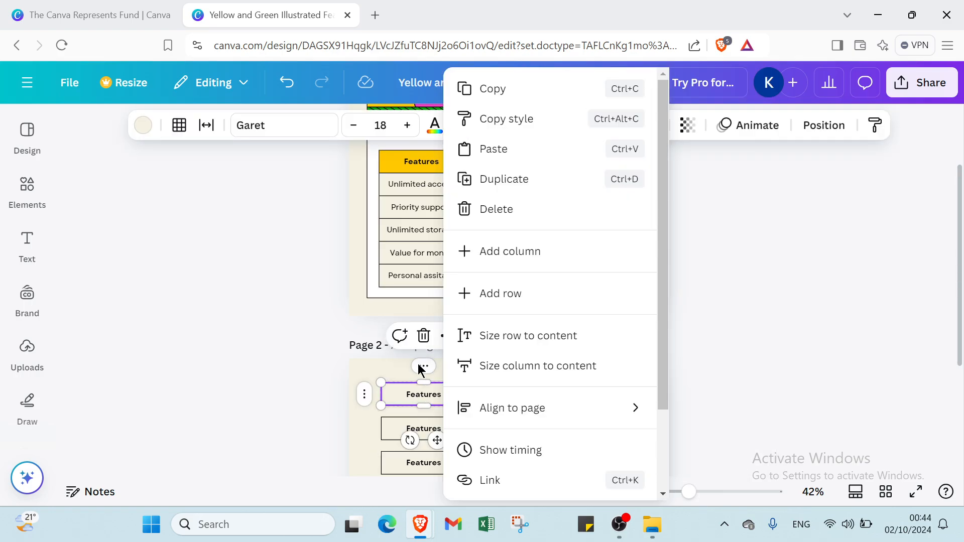
left_click(502, 179)
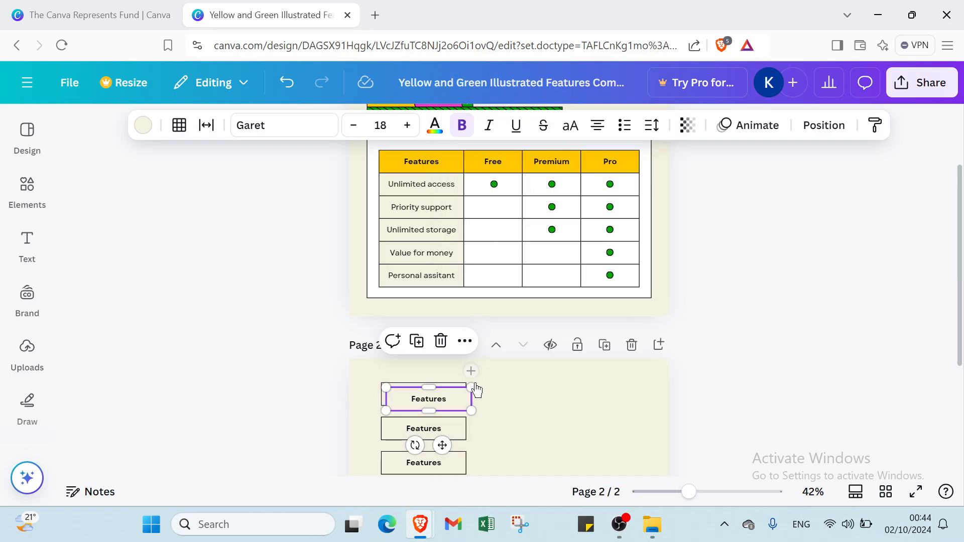
left_click_drag(441, 400, 466, 396)
left_click_drag(503, 396, 542, 396)
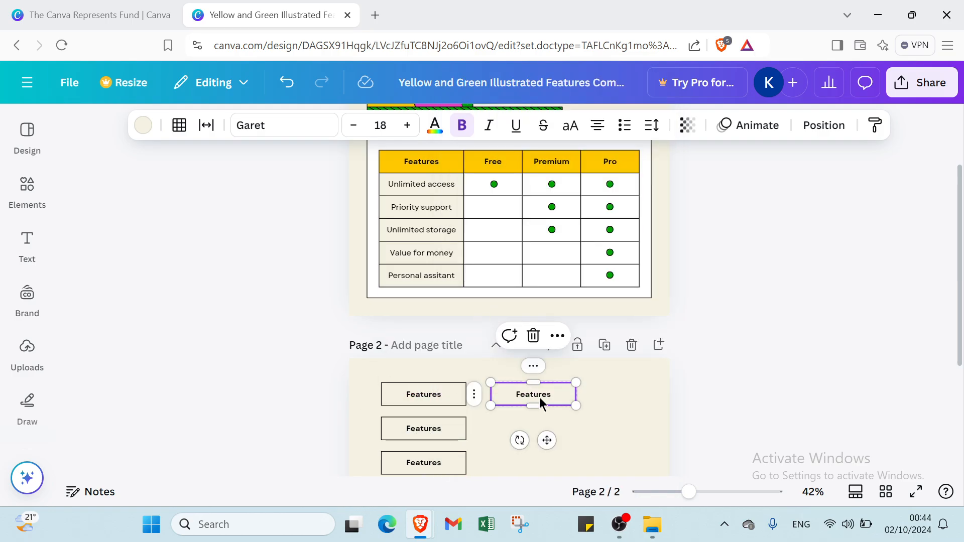
left_click(475, 397)
left_click(514, 179)
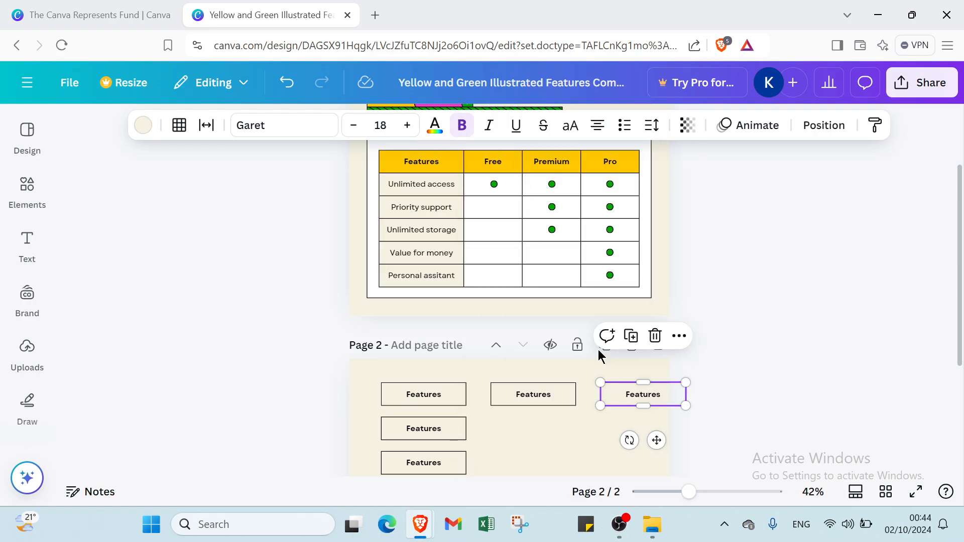
Move the second and third "Features" cells of the top row closer together so all three fit the page with equal gaps.
left_click_drag(547, 398, 540, 396)
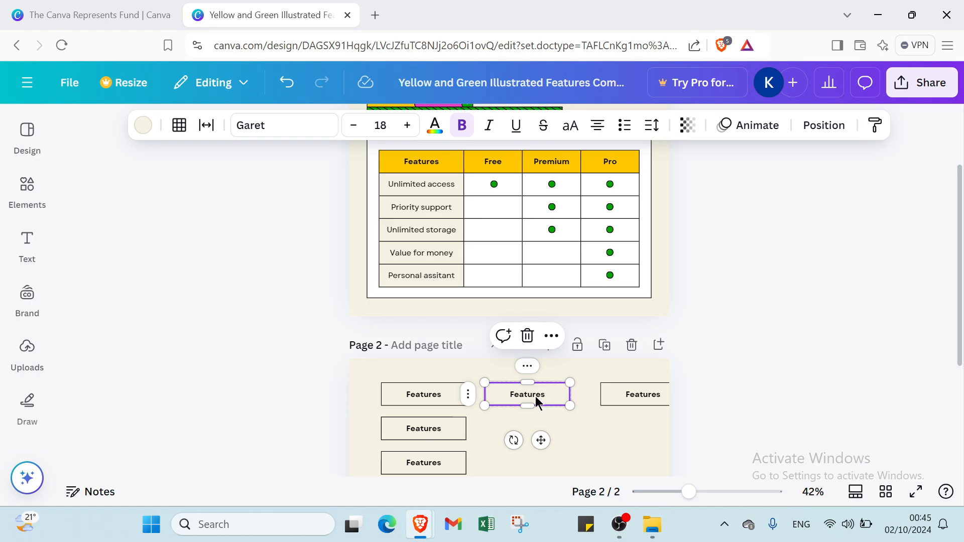
left_click_drag(624, 393, 612, 391)
double_click(612, 391)
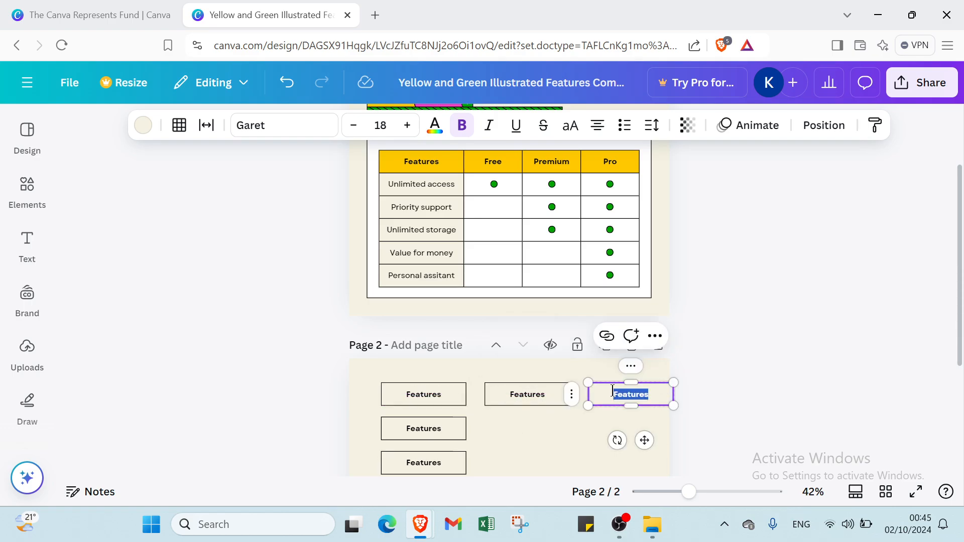
left_click(556, 451)
left_click_drag(551, 398, 542, 393)
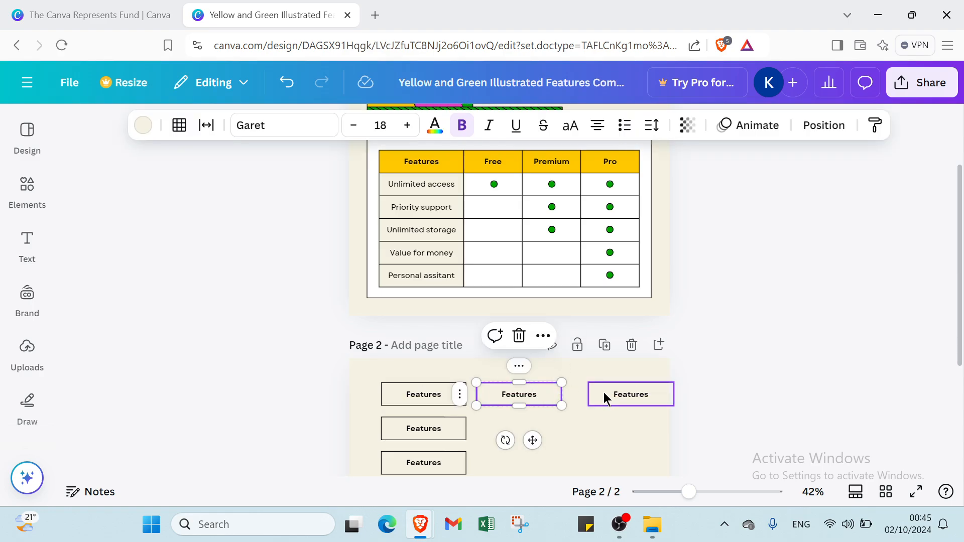
left_click_drag(607, 395, 584, 396)
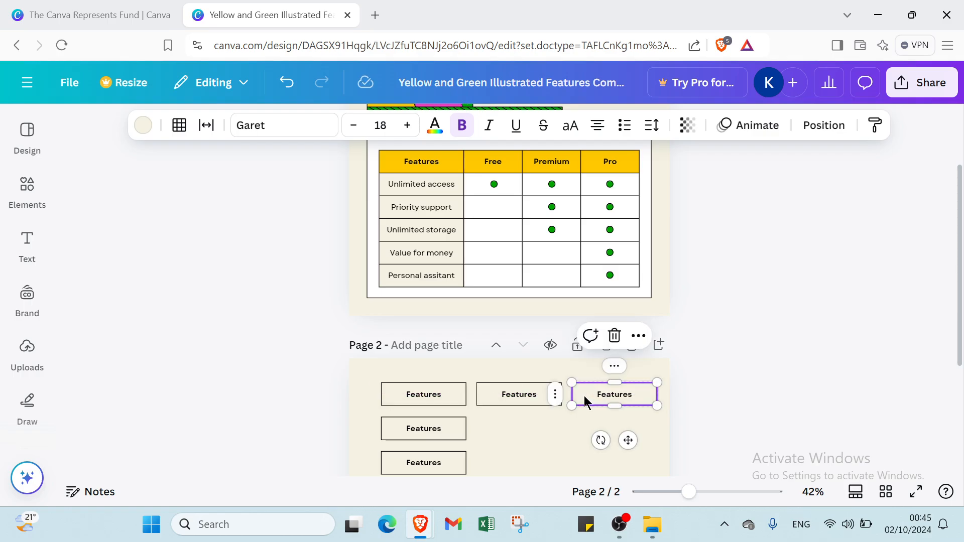
left_click(556, 442)
Duplicate the top row's middle "Features" cell and align the copy below it in the second row.
scroll(548, 434, "down", 2)
scroll(545, 430, "up", 1)
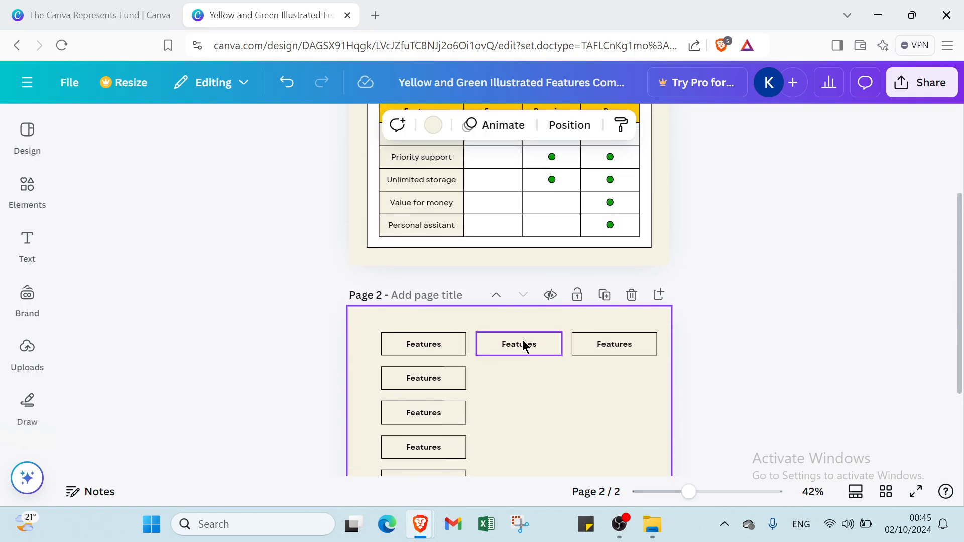
left_click(523, 345)
left_click(520, 316)
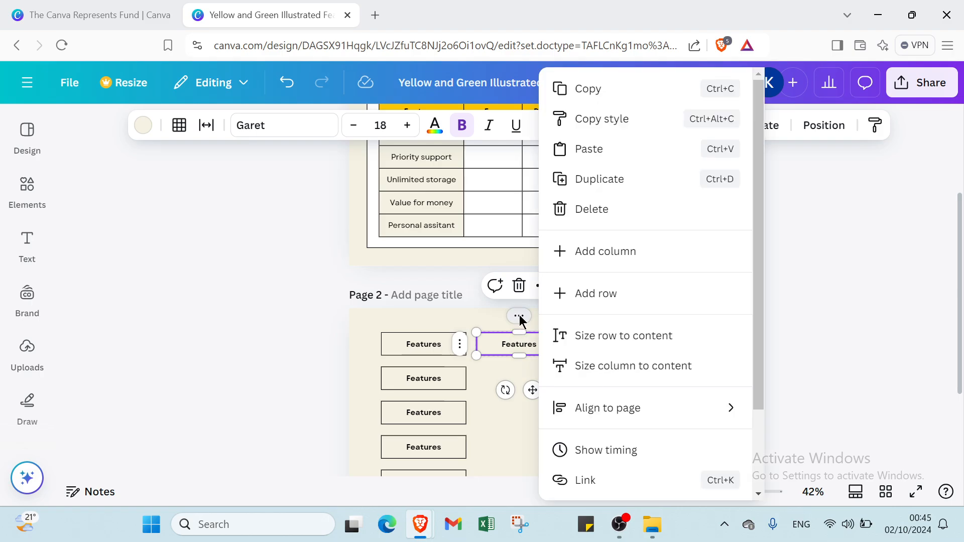
left_click(581, 181)
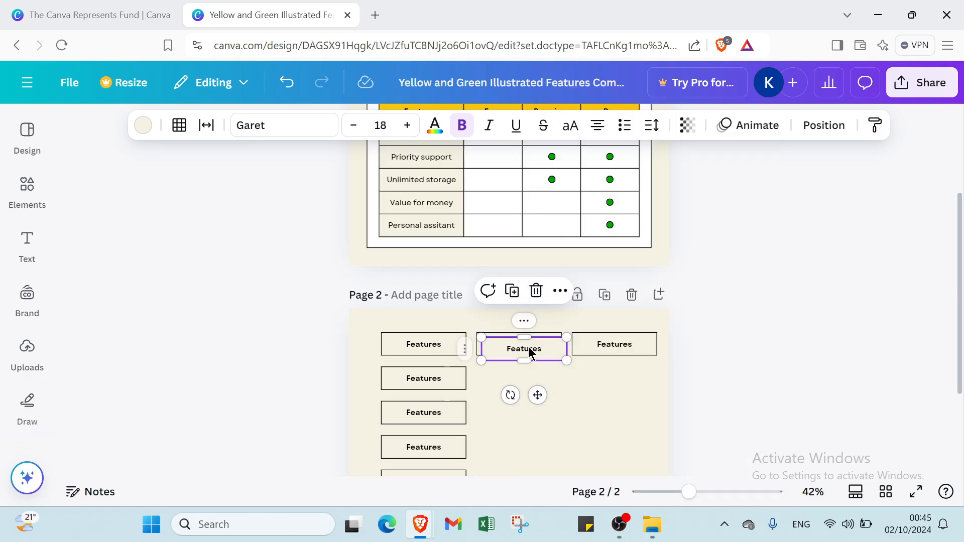
left_click_drag(529, 348, 525, 379)
left_click(560, 409)
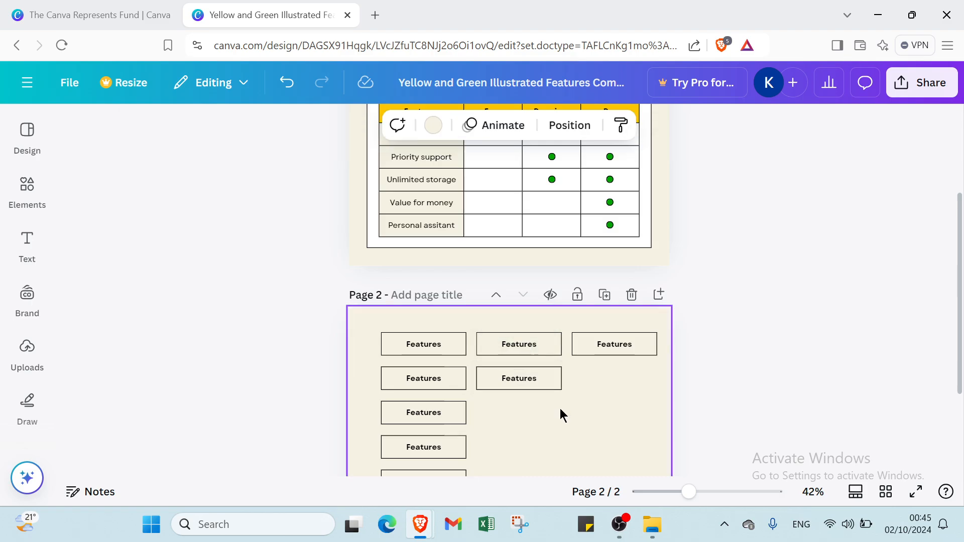
Duplicate the second row's middle "Features" cell and align the copy below it in the third row.
left_click(525, 379)
left_click(508, 347)
left_click(526, 379)
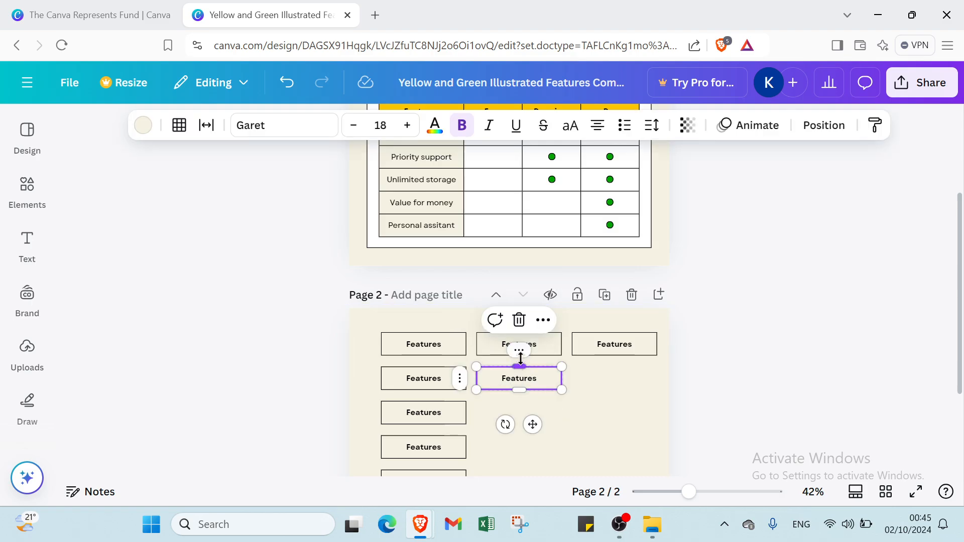
left_click(519, 352)
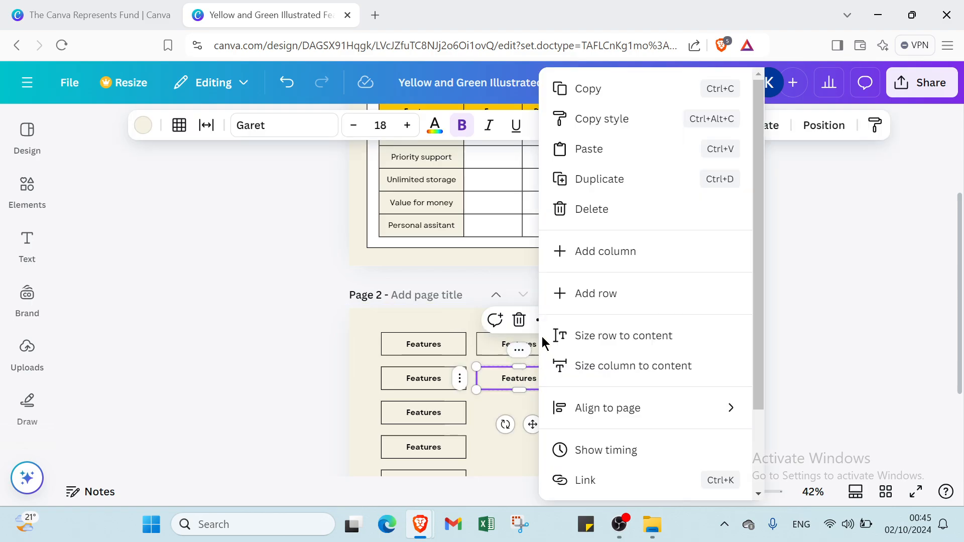
left_click(598, 180)
left_click_drag(527, 387, 522, 415)
double_click(523, 413)
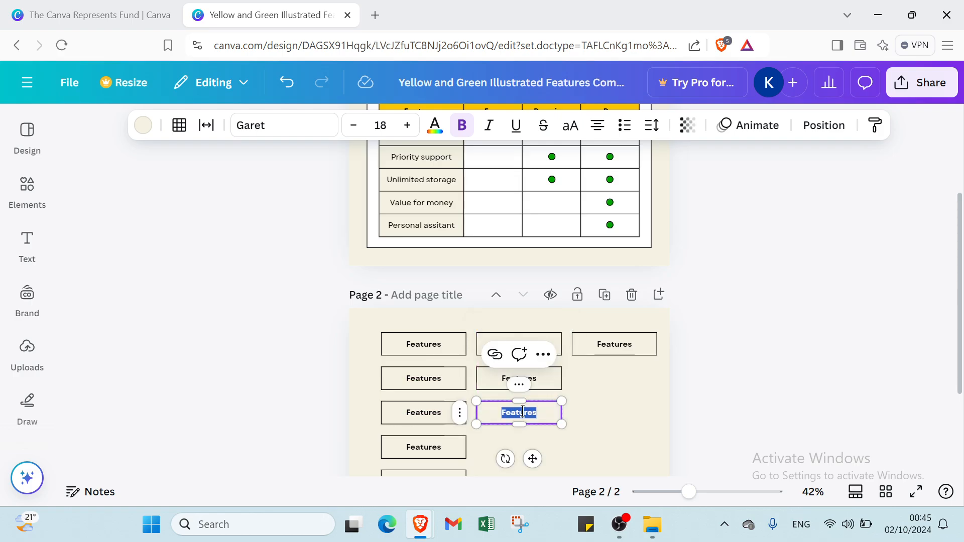
Duplicate the middle column's lowest "Features" cell three times to fill its fourth, fifth and sixth rows.
left_click(519, 388)
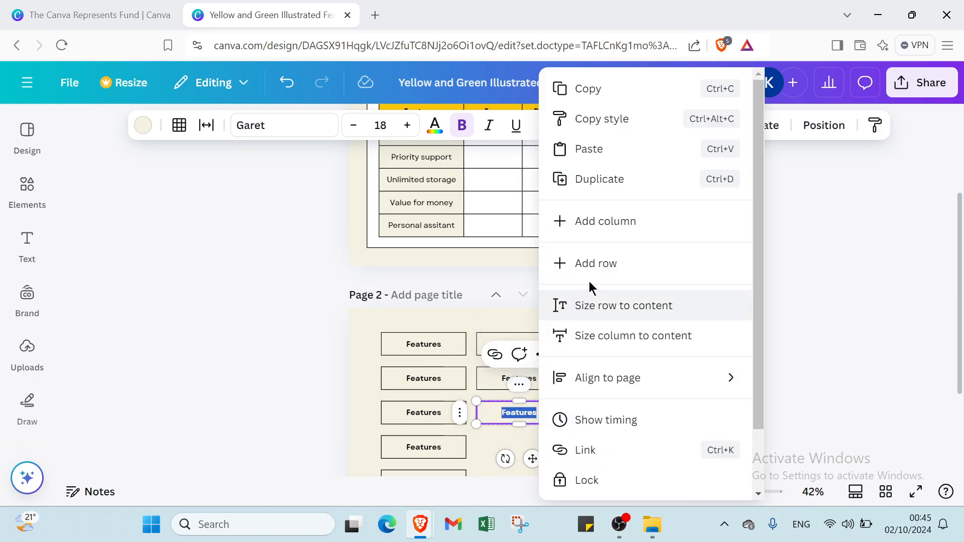
left_click(589, 180)
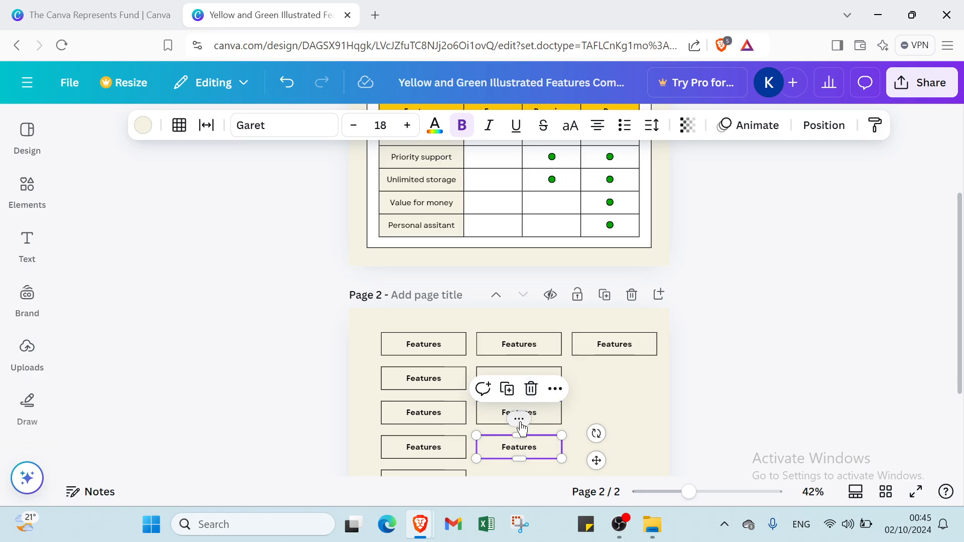
left_click(553, 387)
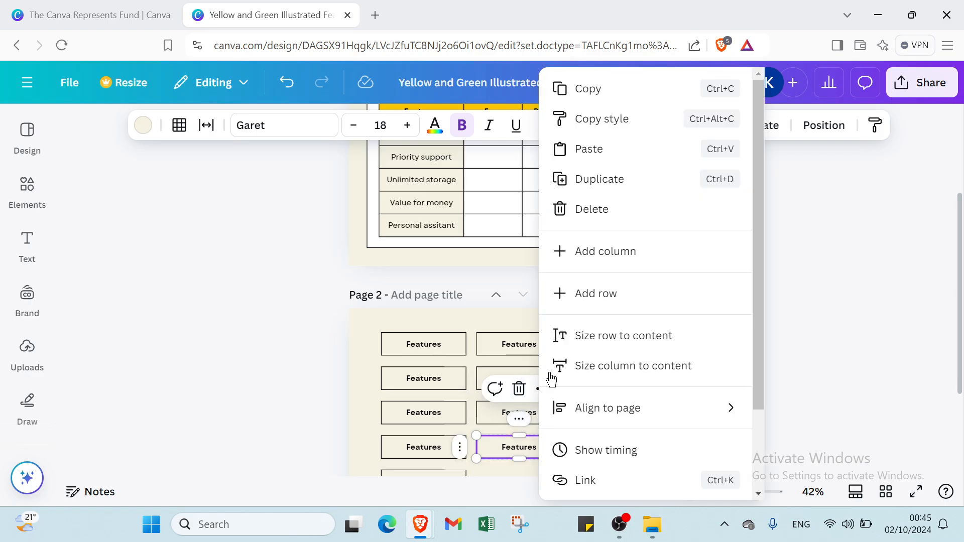
left_click(587, 188)
scroll(580, 407, "down", 3)
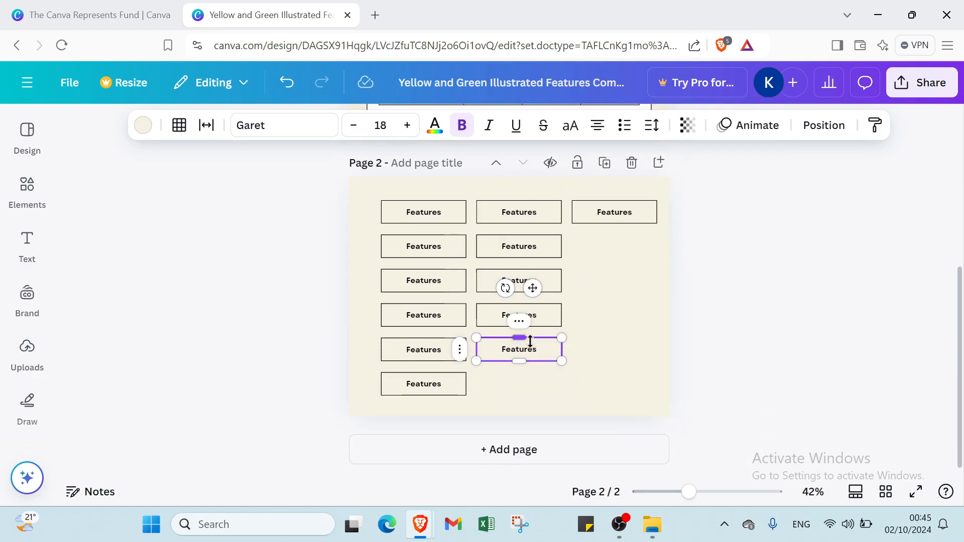
left_click(520, 324)
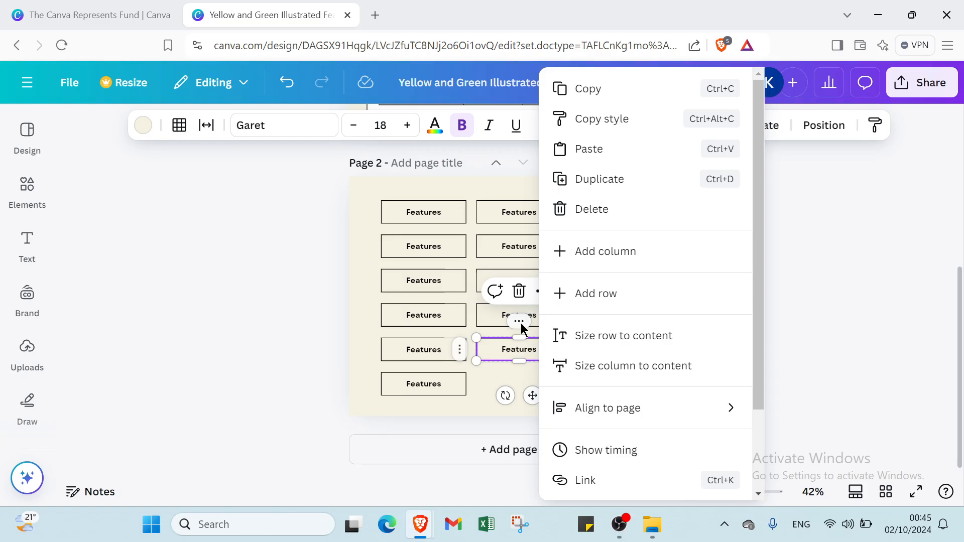
left_click(602, 187)
left_click(614, 303)
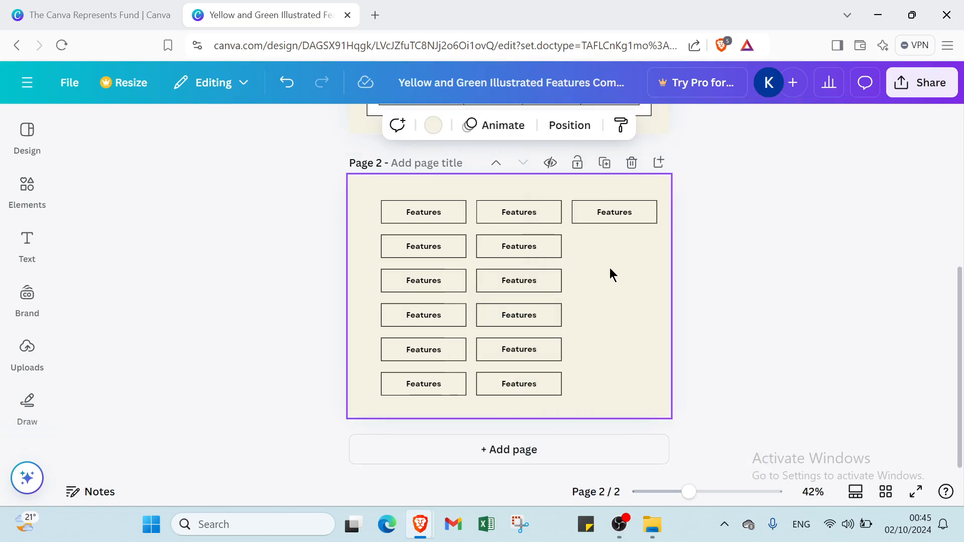
Duplicate the second row's middle "Features" cell and align the copy beside it in the third column.
left_click(547, 245)
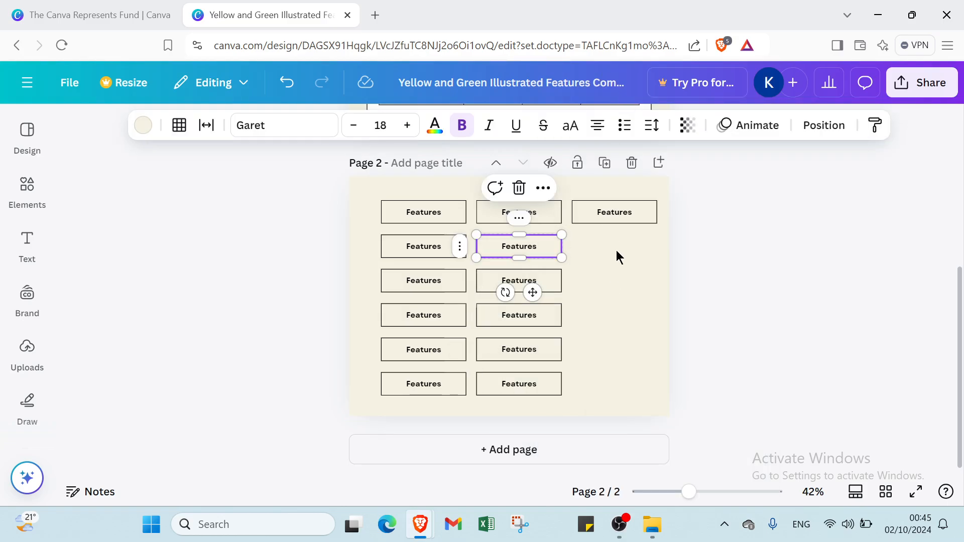
left_click(518, 219)
left_click(587, 181)
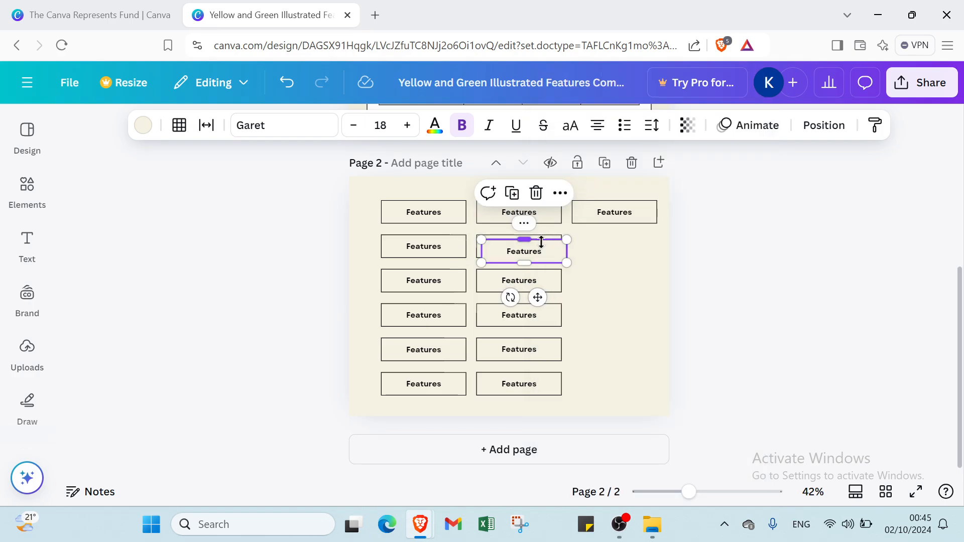
left_click_drag(540, 248, 632, 244)
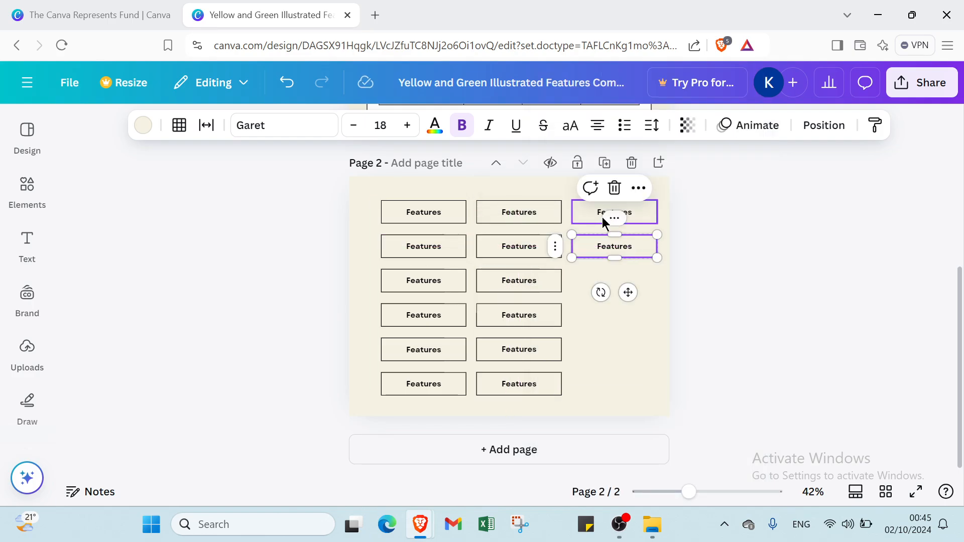
Duplicate the third column's second-row "Features" cell and align the copy below it in the third row.
left_click(614, 218)
left_click(703, 181)
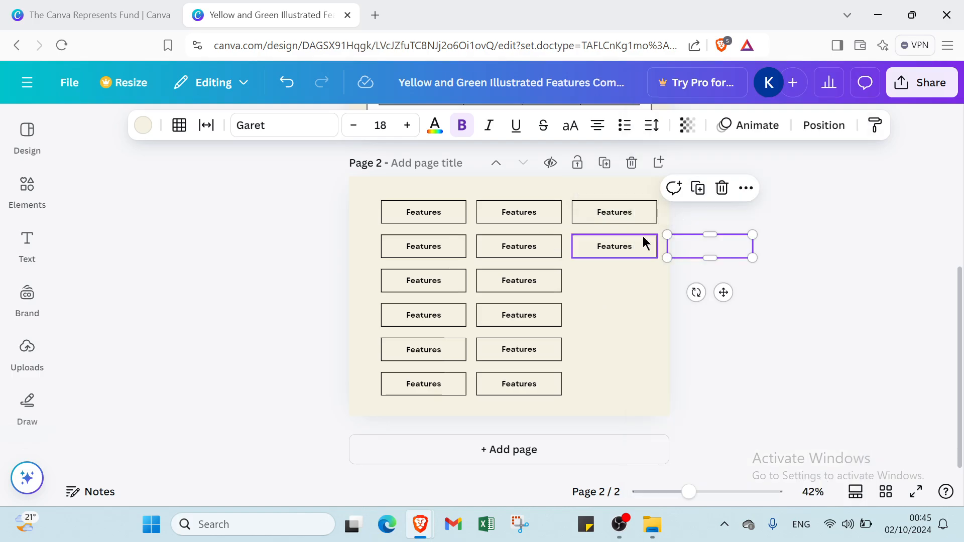
left_click_drag(689, 246, 587, 279)
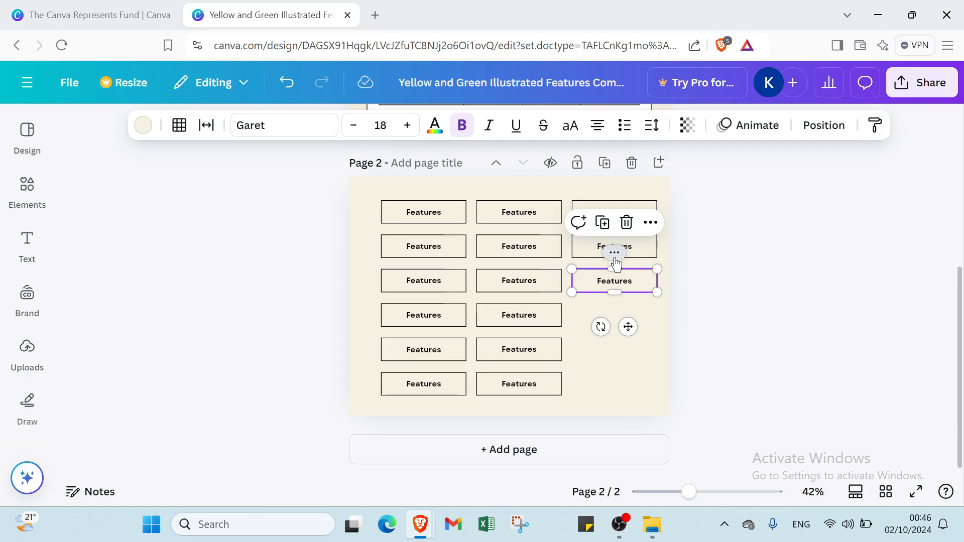
Duplicate the third column's lowest "Features" cell three times to fill its fourth, fifth and sixth rows.
left_click(614, 253)
left_click(697, 186)
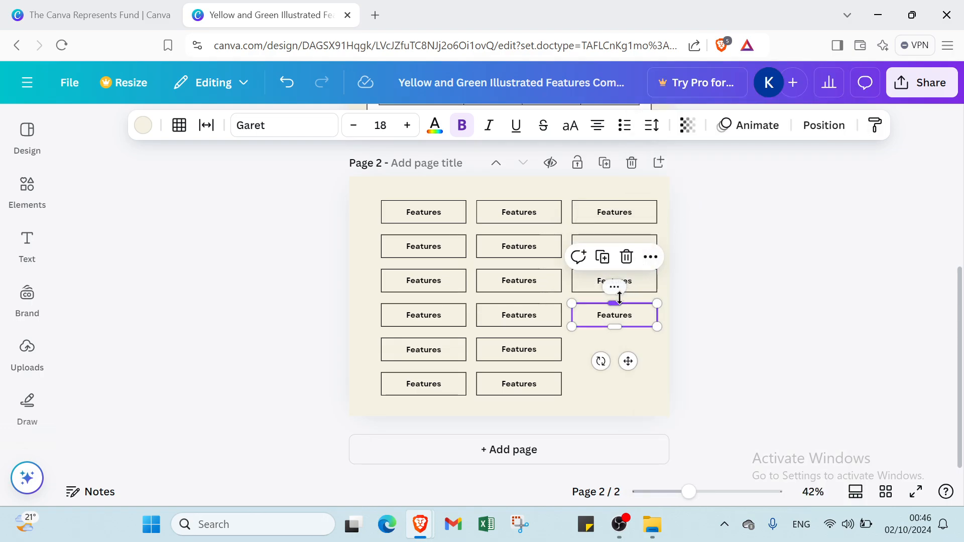
left_click(615, 290)
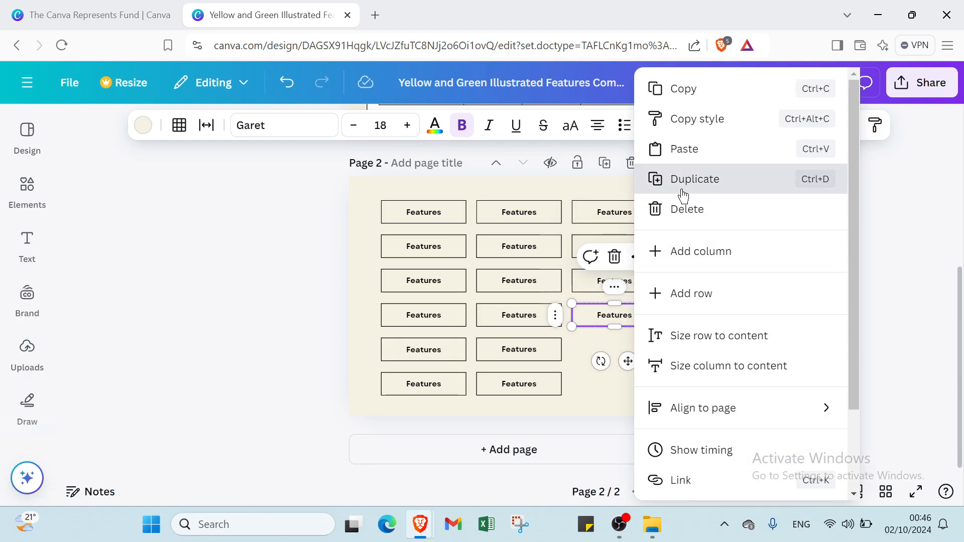
left_click(684, 187)
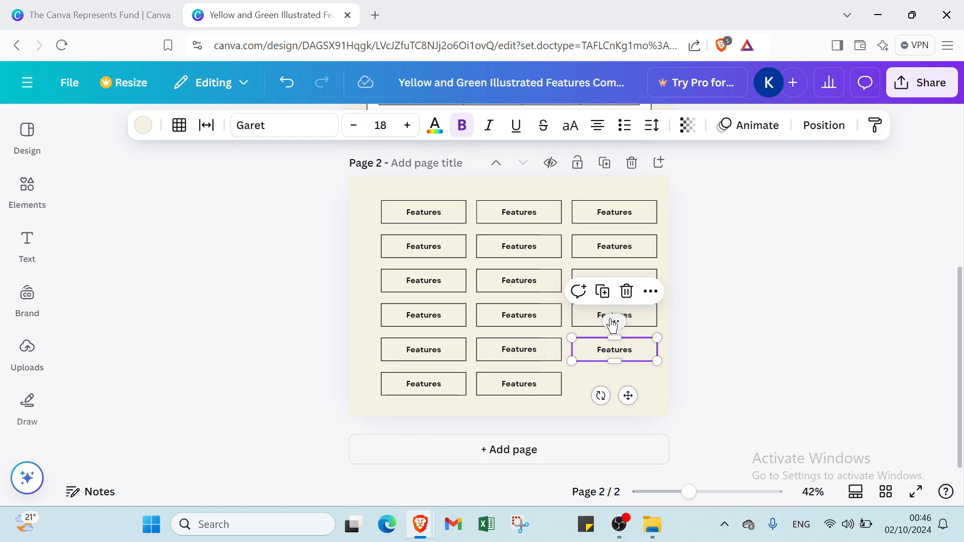
left_click(612, 323)
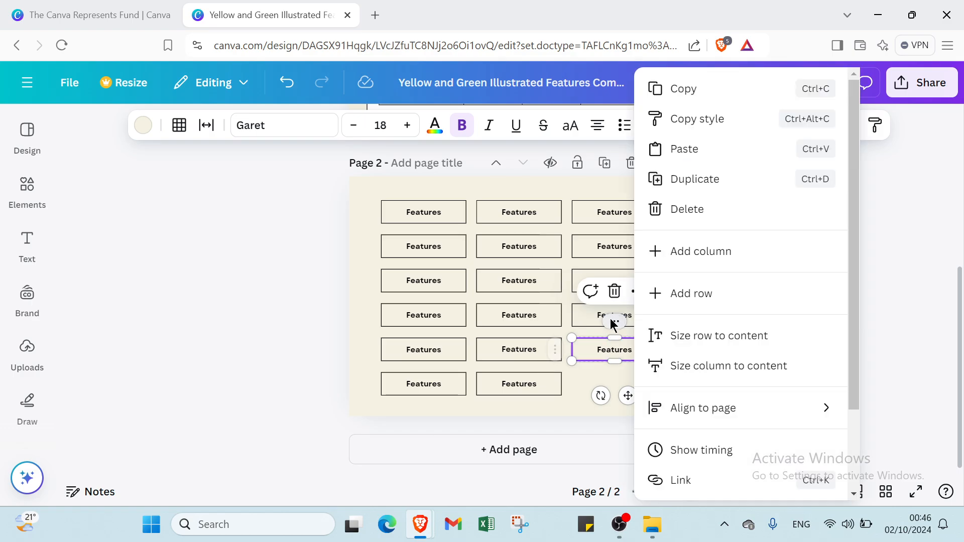
left_click(685, 180)
left_click(722, 330)
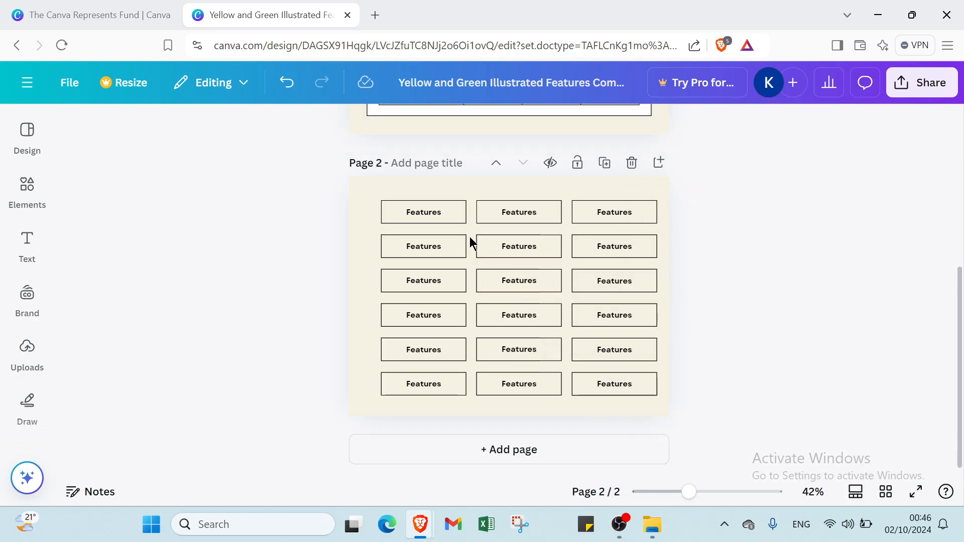
scroll(455, 237, "up", 2)
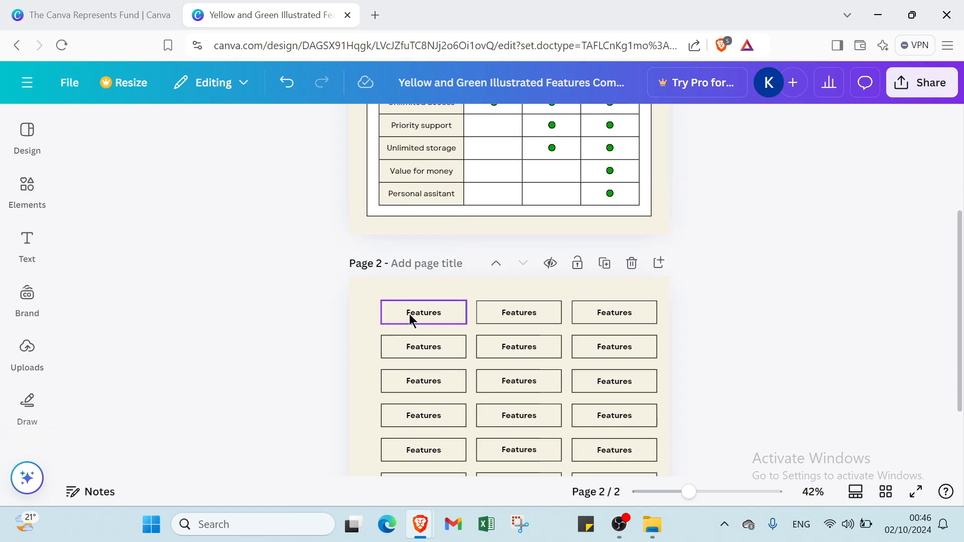
scroll(408, 314, "down", 1)
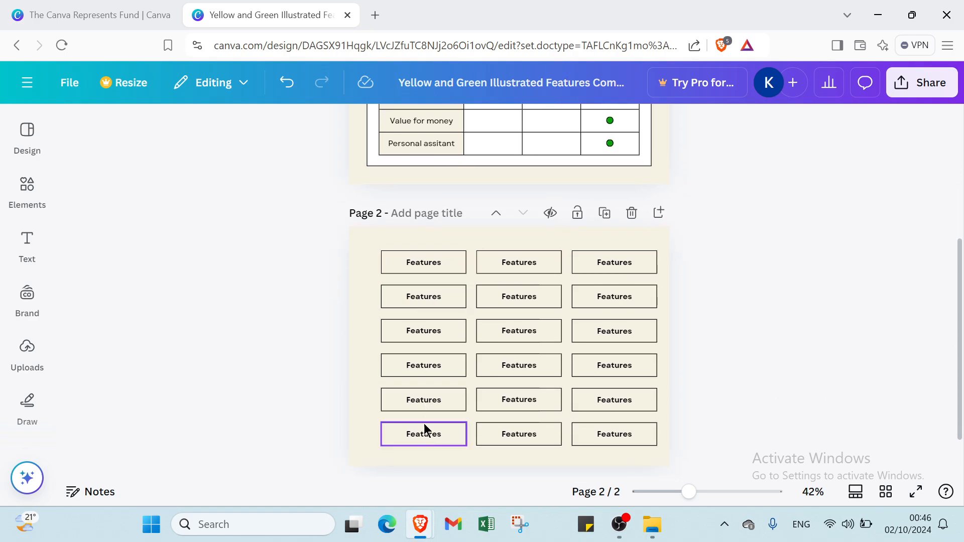
scroll(424, 427, "down", 1)
scroll(424, 423, "up", 4)
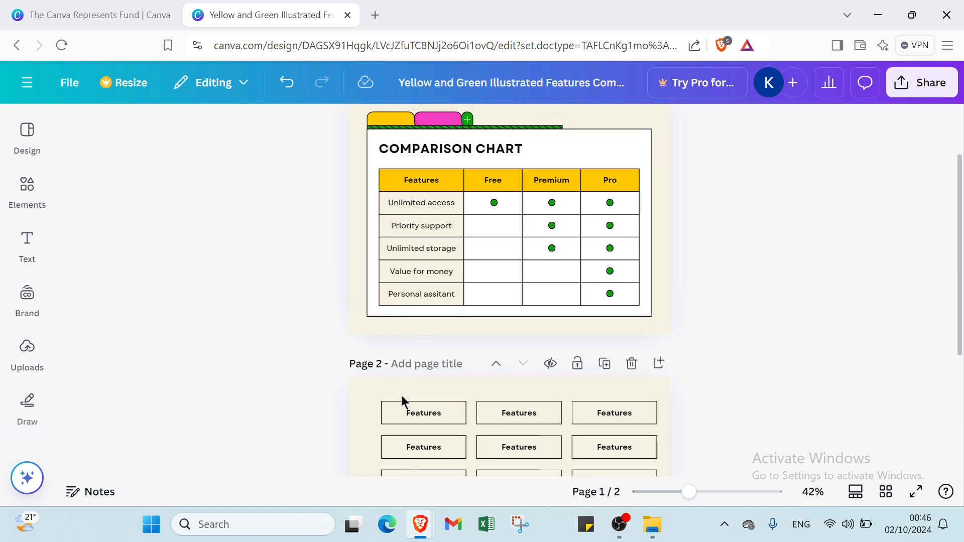
scroll(427, 331, "down", 4)
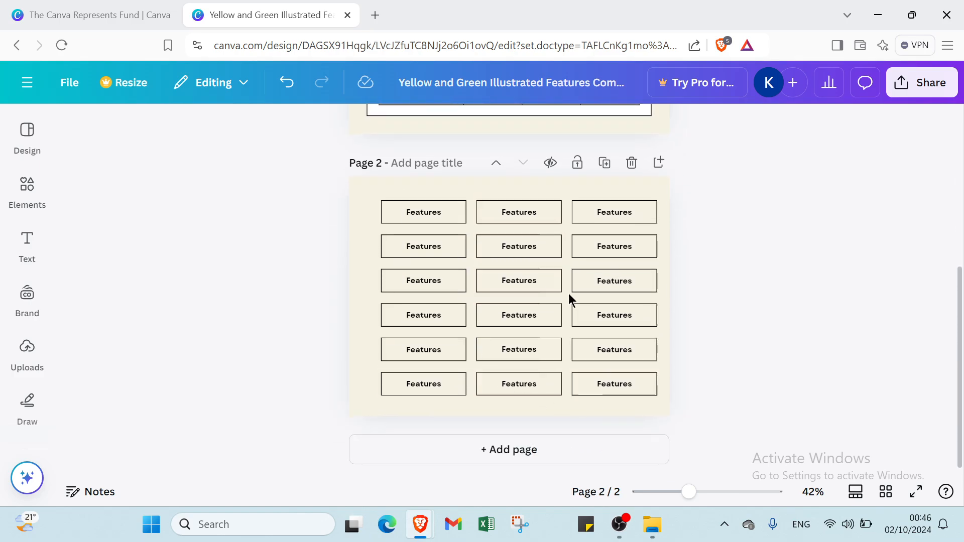
Fill the three "Features" cells of the second page's top row with the white document color.
left_click(429, 211)
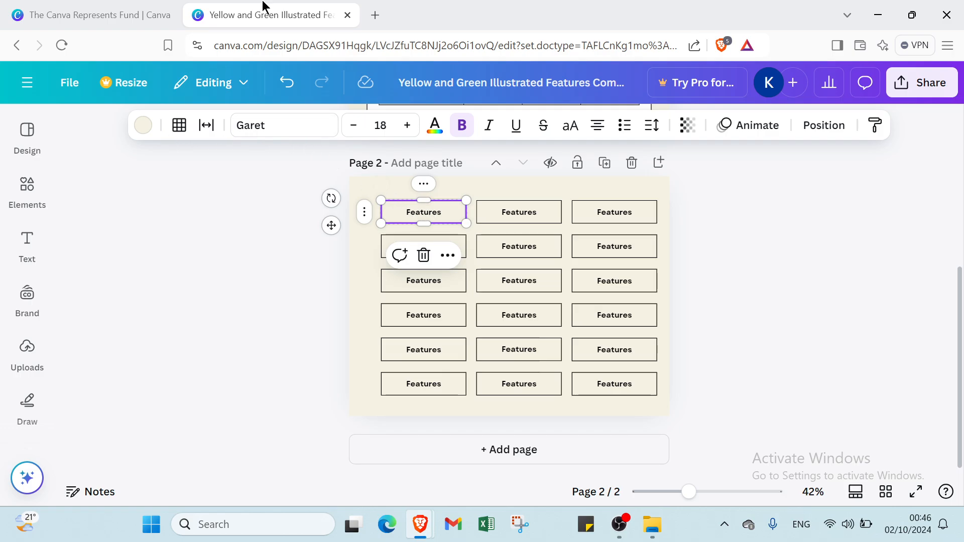
left_click(143, 125)
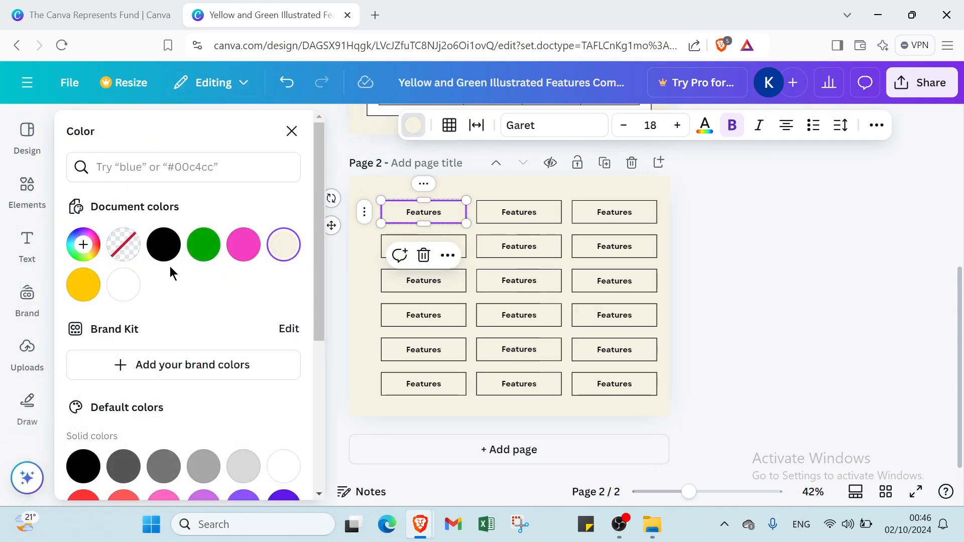
left_click(134, 284)
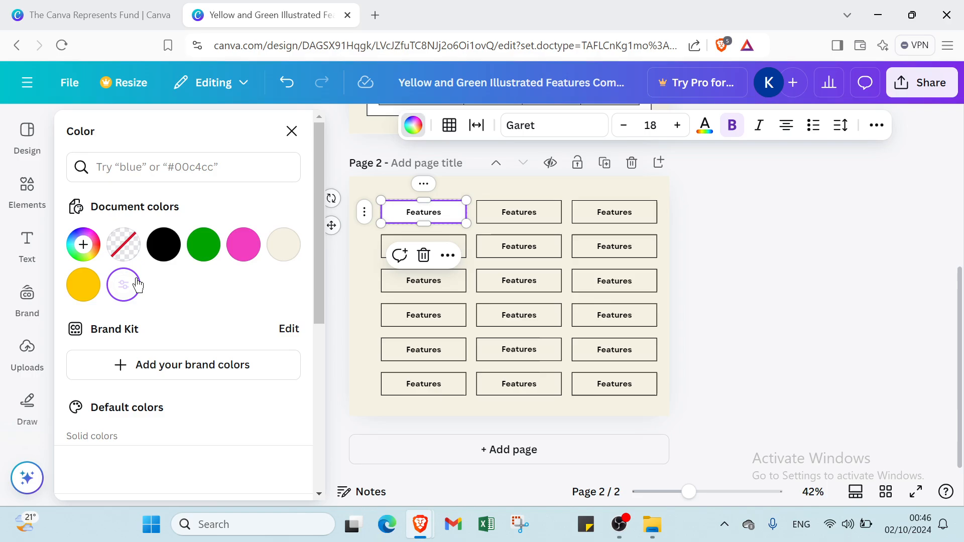
left_click(526, 216)
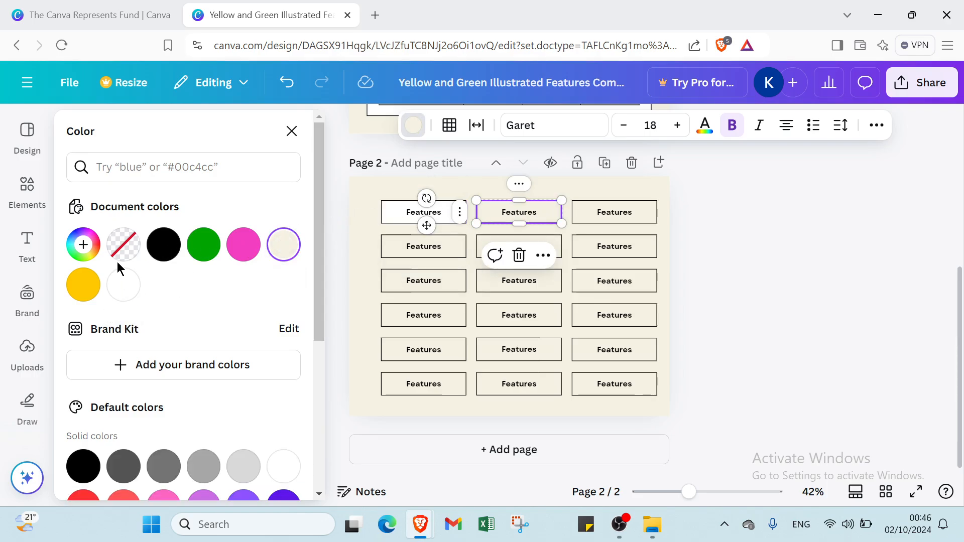
left_click(123, 287)
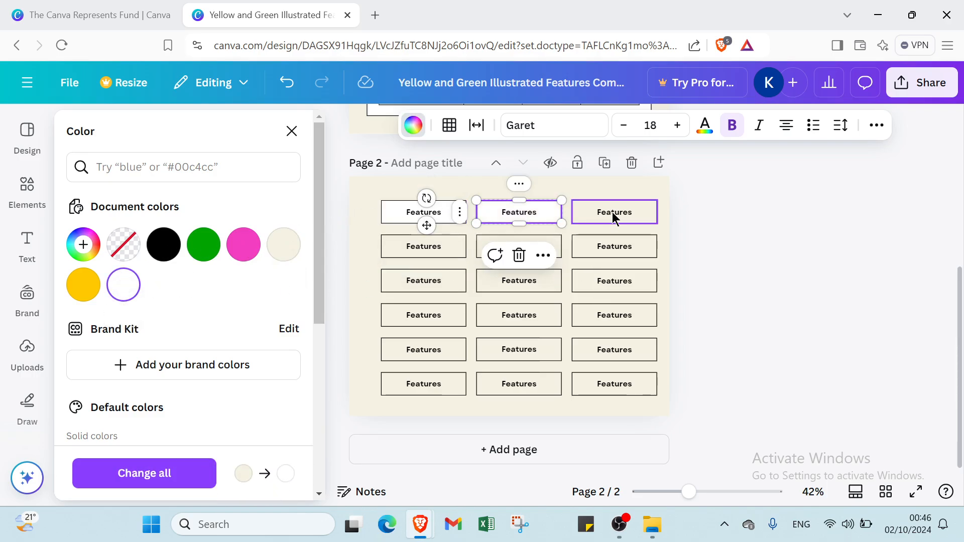
left_click(615, 216)
left_click(126, 297)
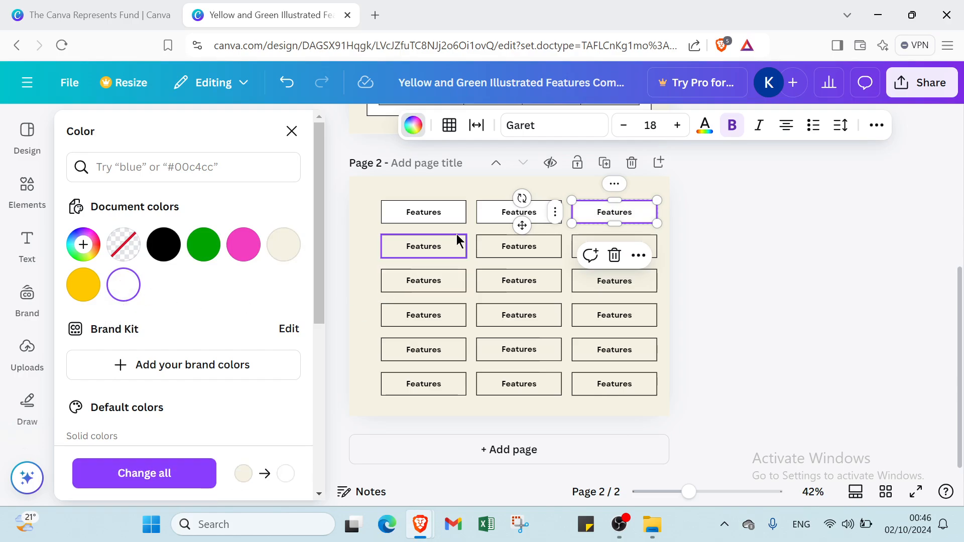
Fill the first column's cells in rows two to six with the yellow document color.
left_click(442, 248)
left_click(94, 284)
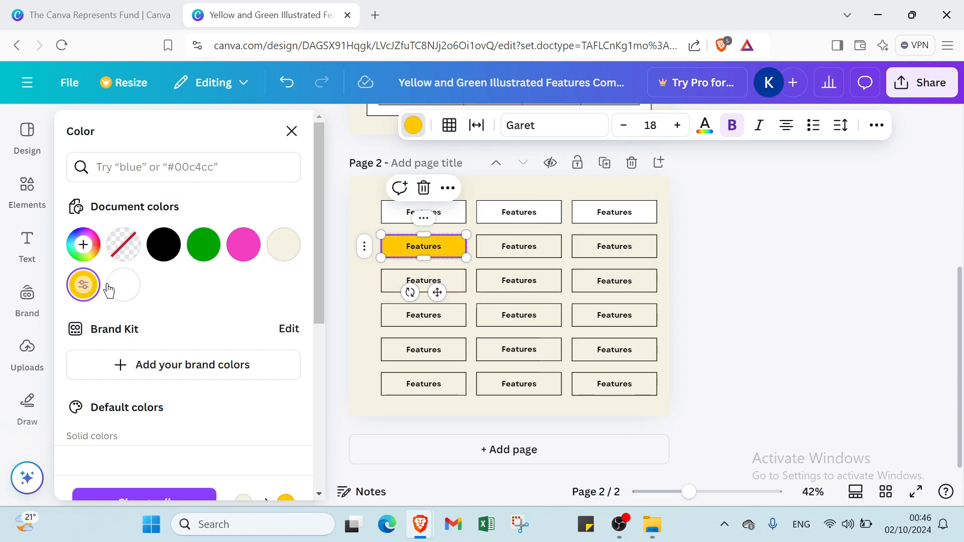
left_click(395, 282)
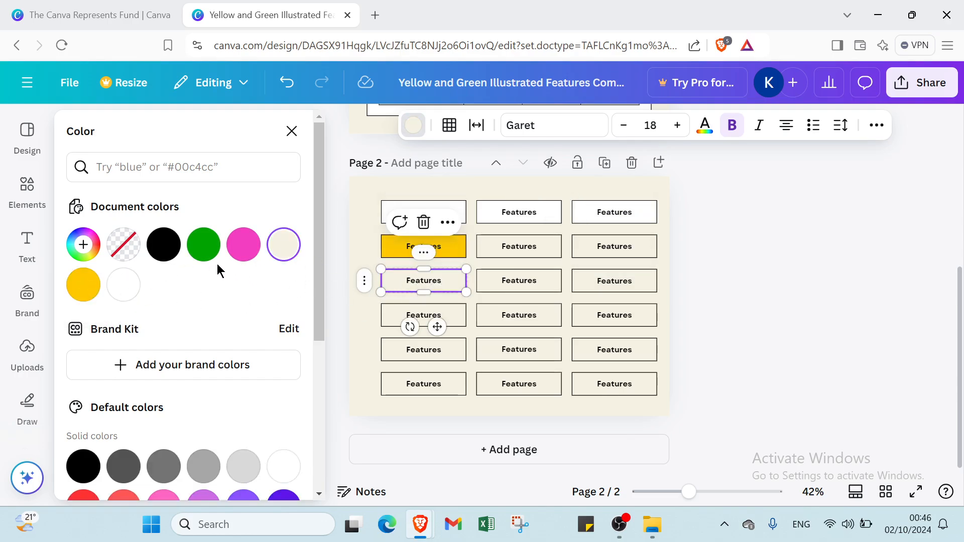
left_click(89, 281)
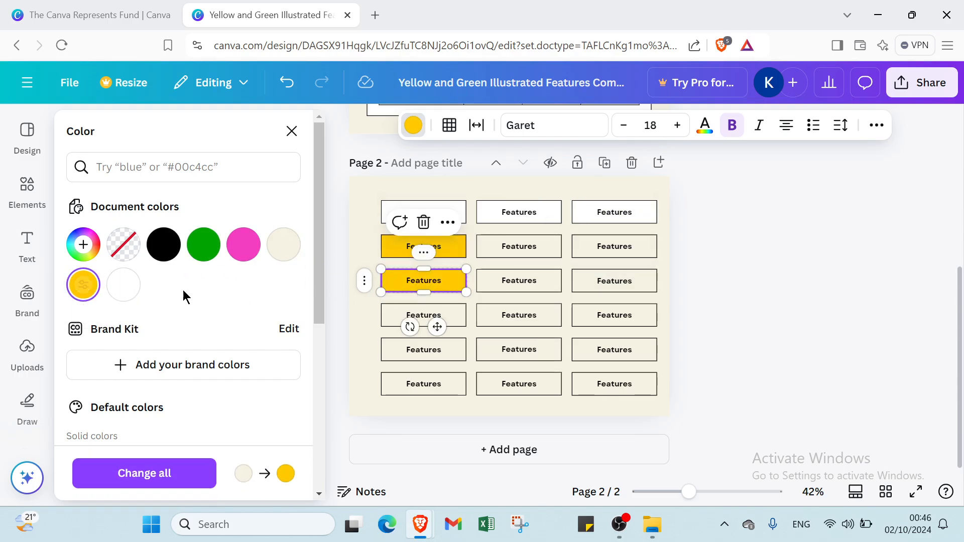
left_click(426, 316)
left_click(83, 285)
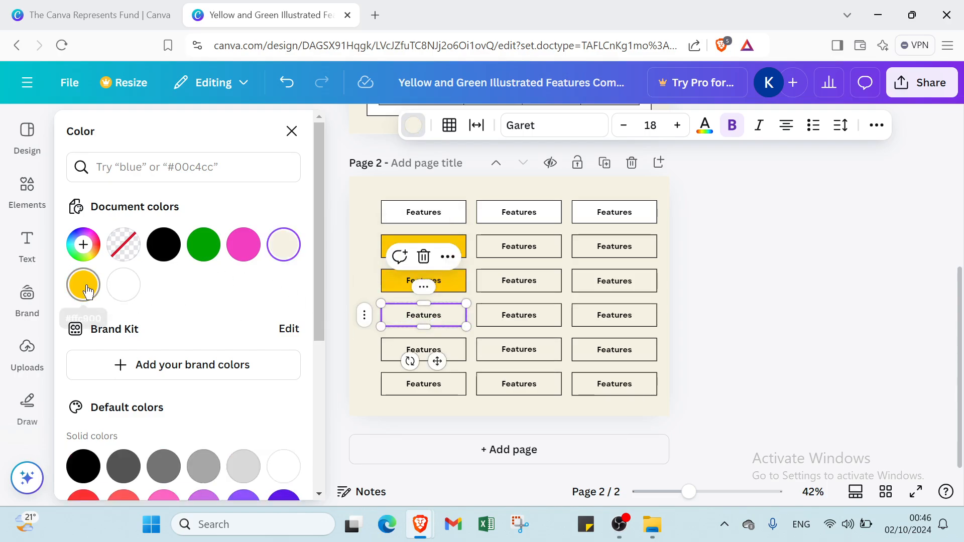
left_click(417, 352)
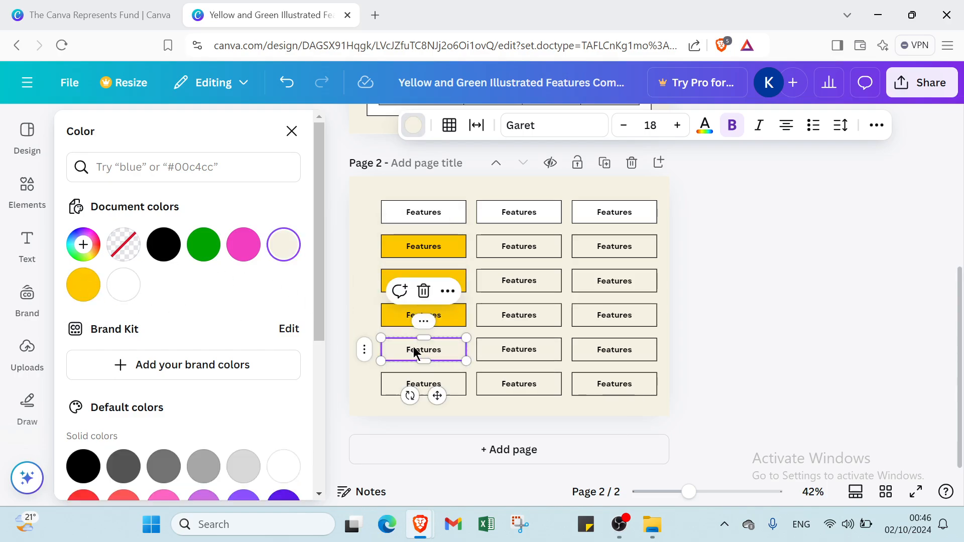
left_click(88, 289)
left_click(430, 376)
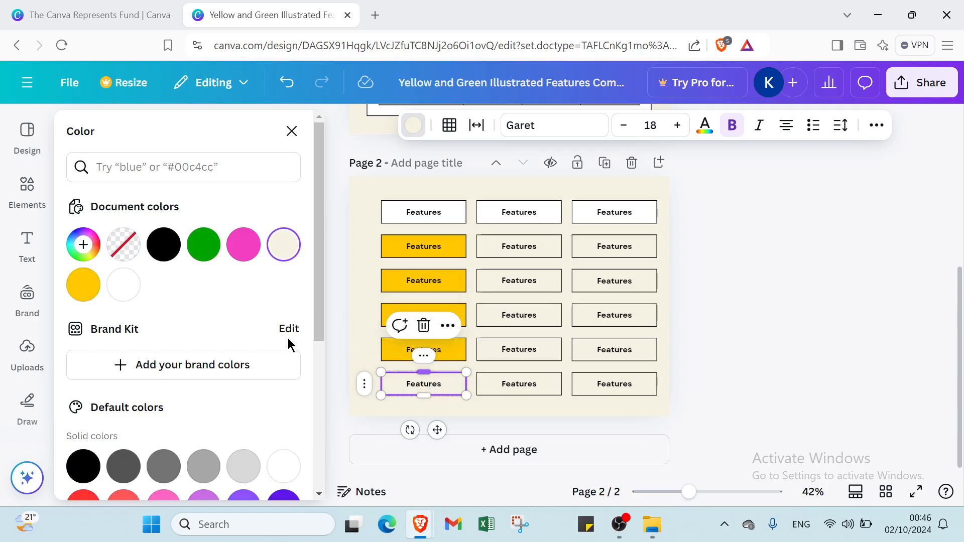
left_click(85, 296)
scroll(485, 321, "up", 3)
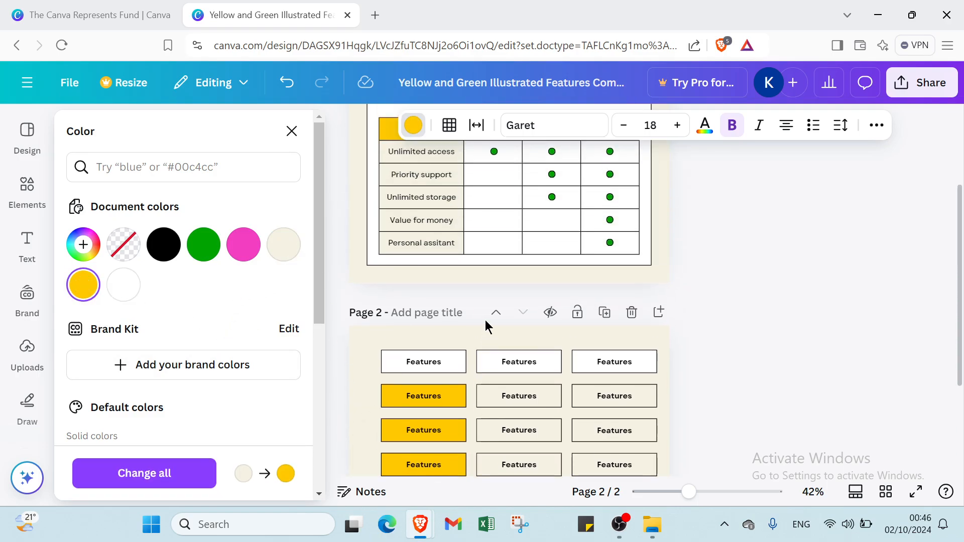
scroll(498, 361, "up", 3)
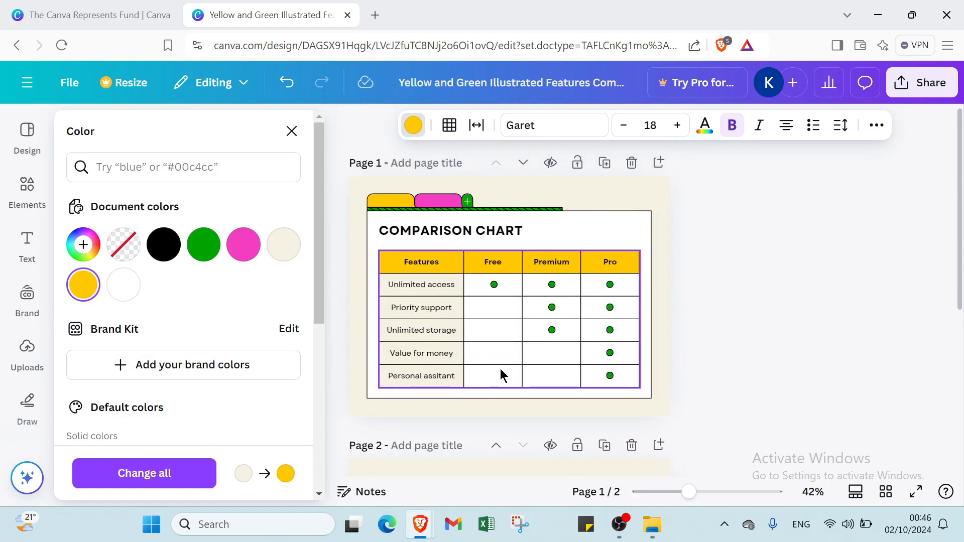
scroll(500, 368, "down", 2)
scroll(496, 405, "down", 1)
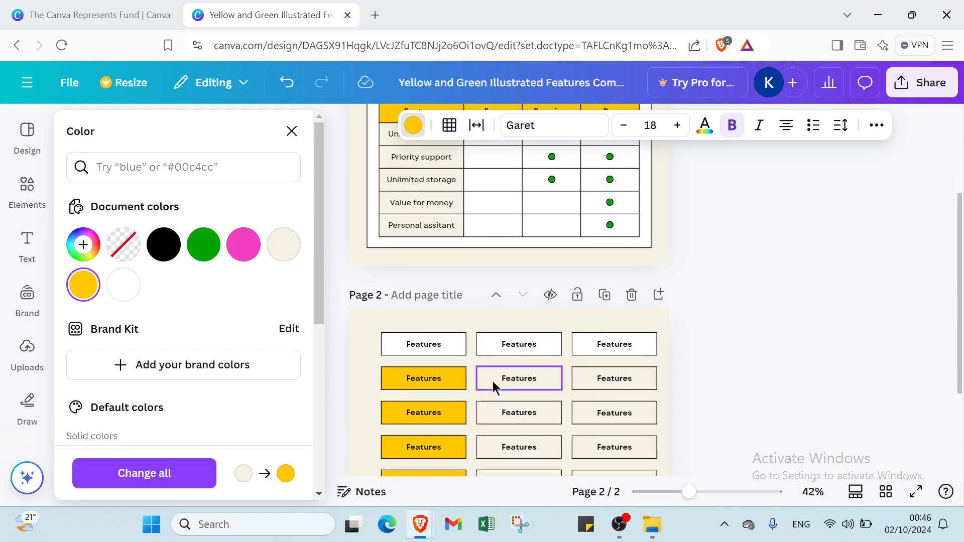
Fill the second column's cells in rows two to four with the medium gray default solid color.
left_click(493, 381)
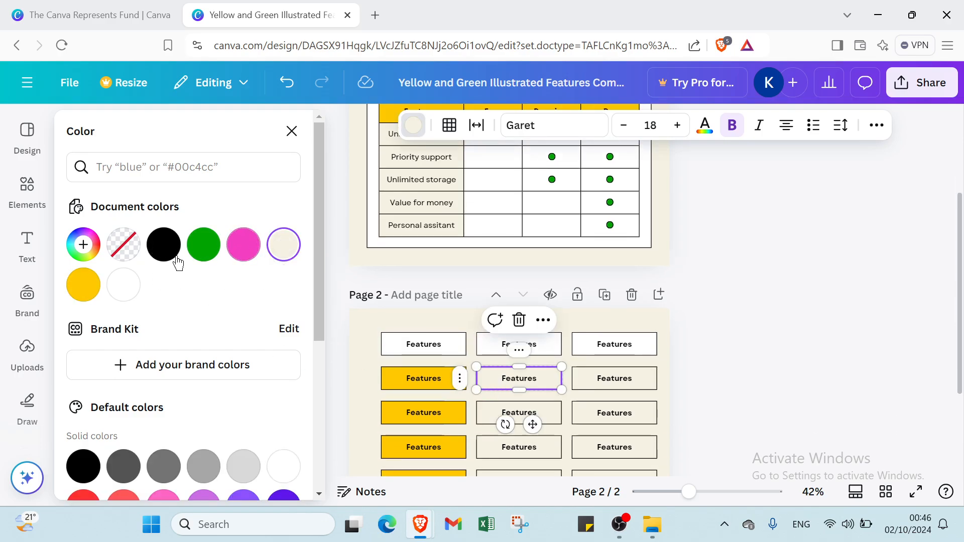
scroll(134, 265, "down", 2)
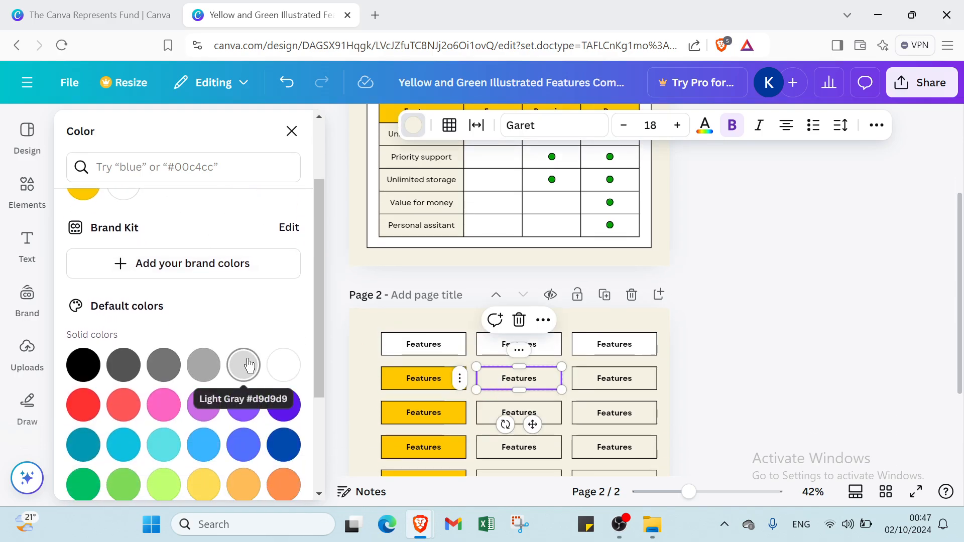
left_click(204, 365)
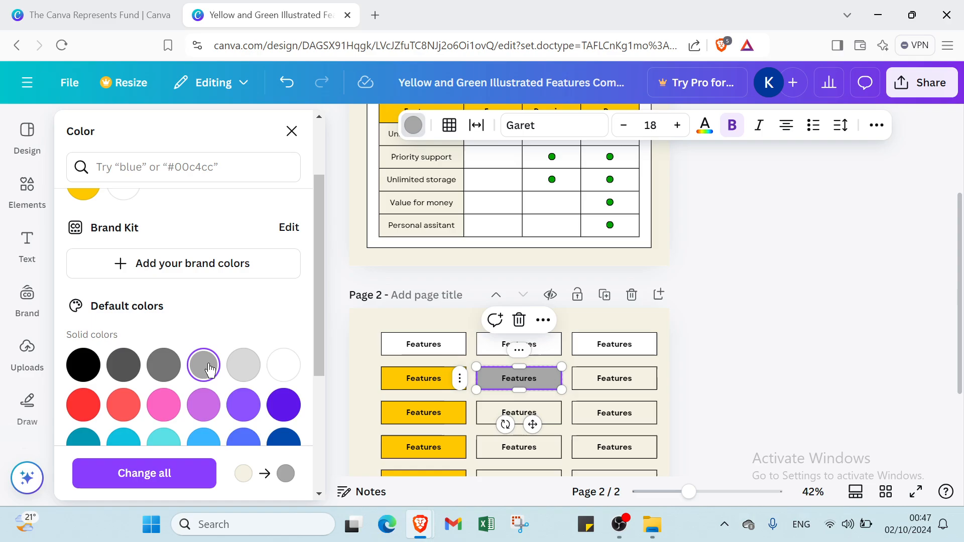
left_click(488, 423)
left_click(201, 359)
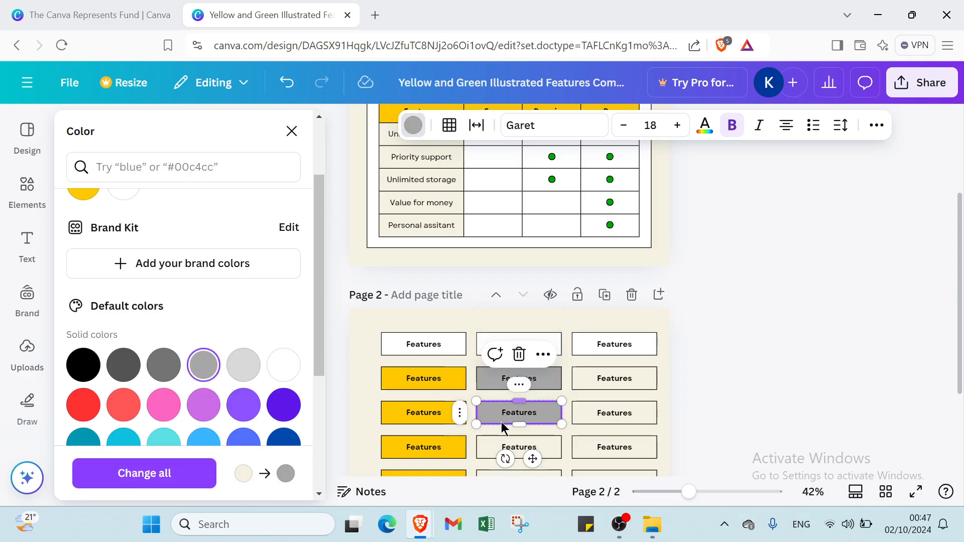
left_click(501, 454)
scroll(486, 447, "down", 1)
scroll(486, 447, "down", 1)
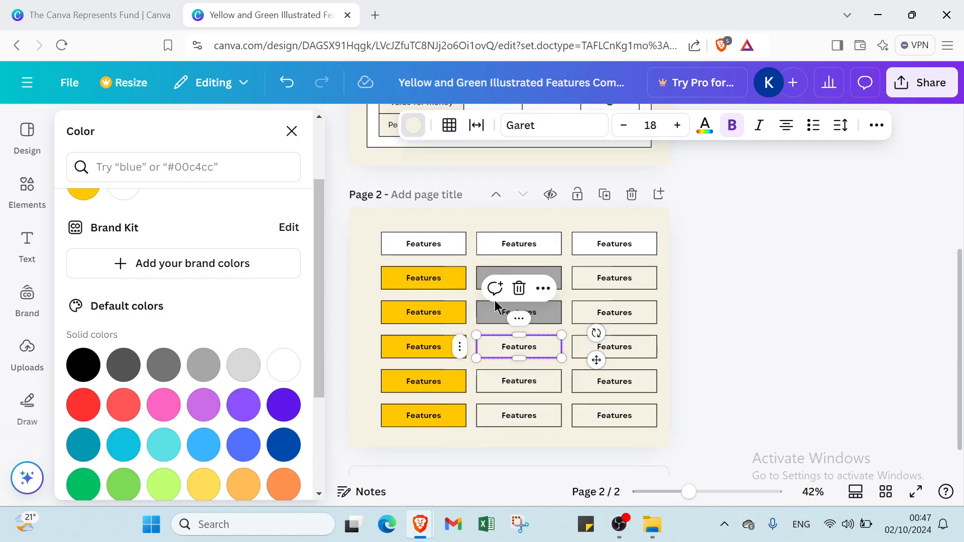
left_click(203, 363)
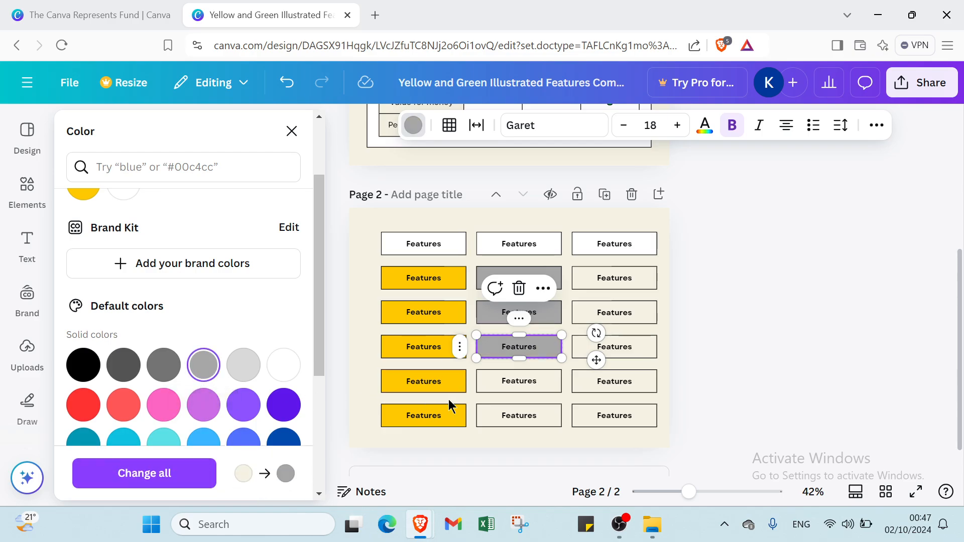
Fill the second column's fifth- and sixth-row cells with the darker default gray #737373.
left_click(473, 383)
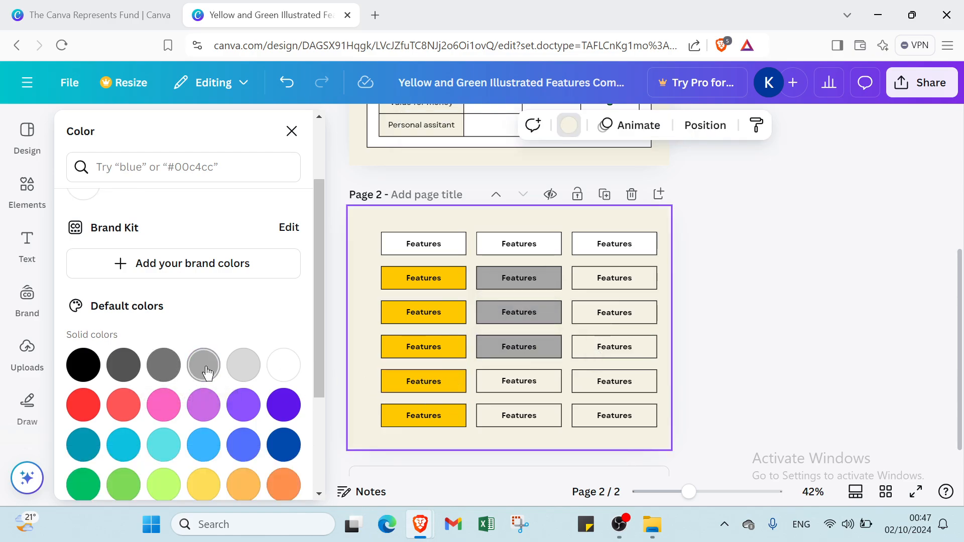
left_click(486, 382)
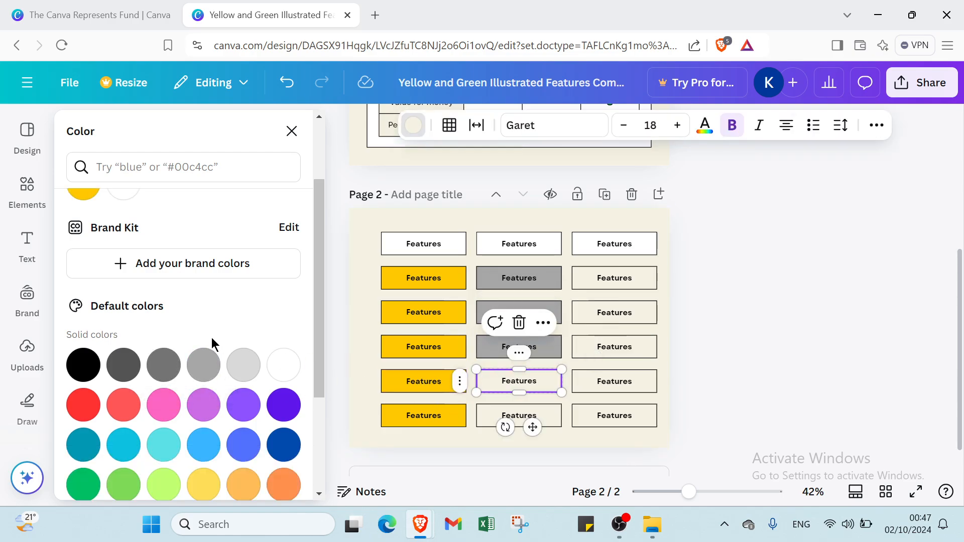
left_click(164, 363)
left_click(480, 417)
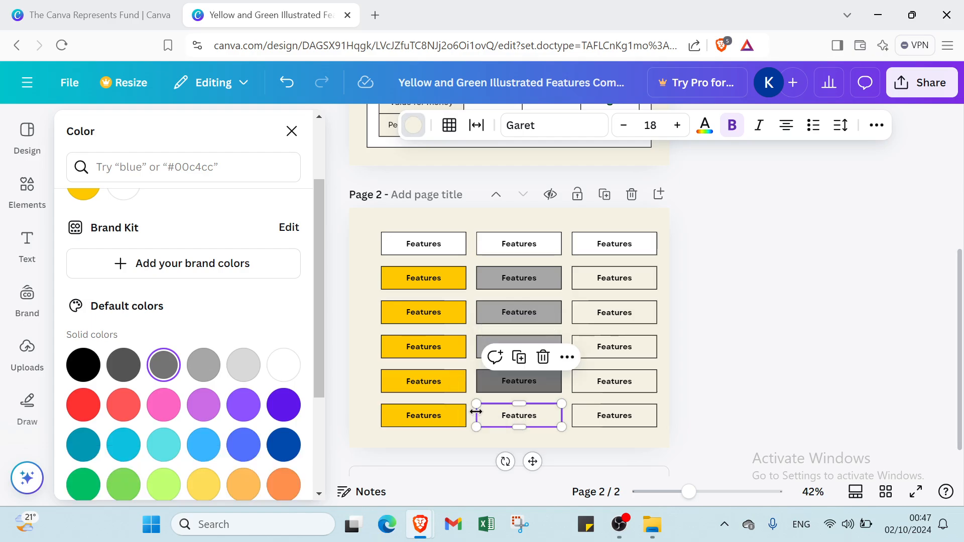
left_click(175, 365)
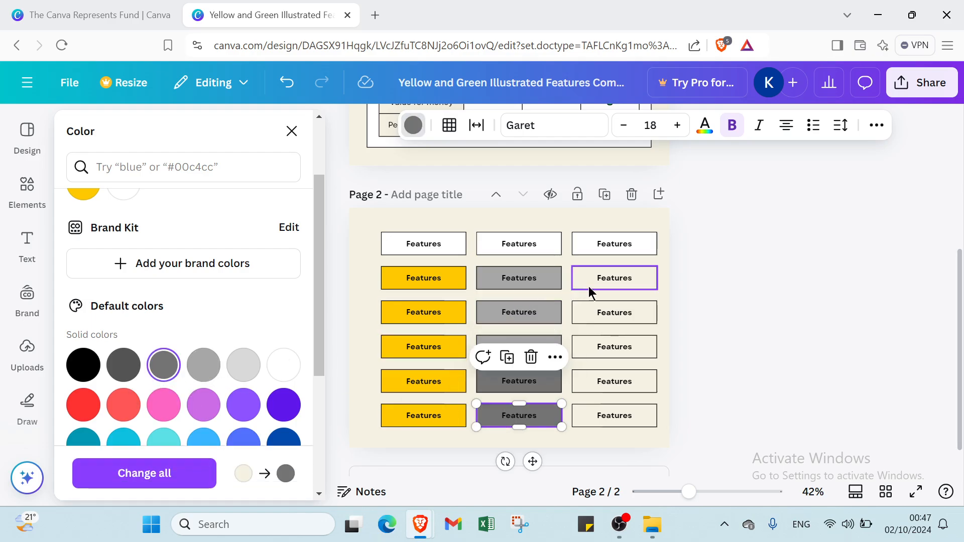
Recolor the second column's sixth- and fifth-row cells with the medium gray of the cells above them.
left_click(203, 365)
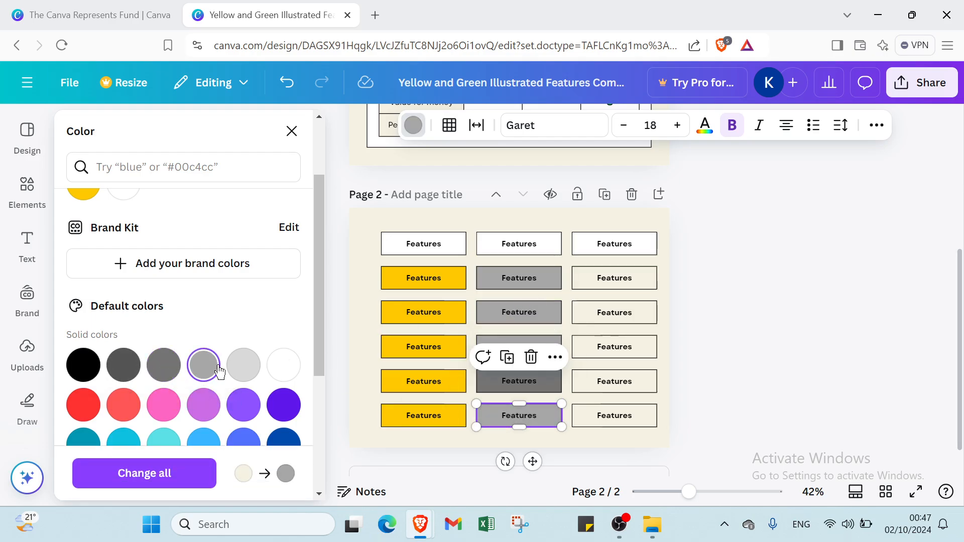
left_click(491, 385)
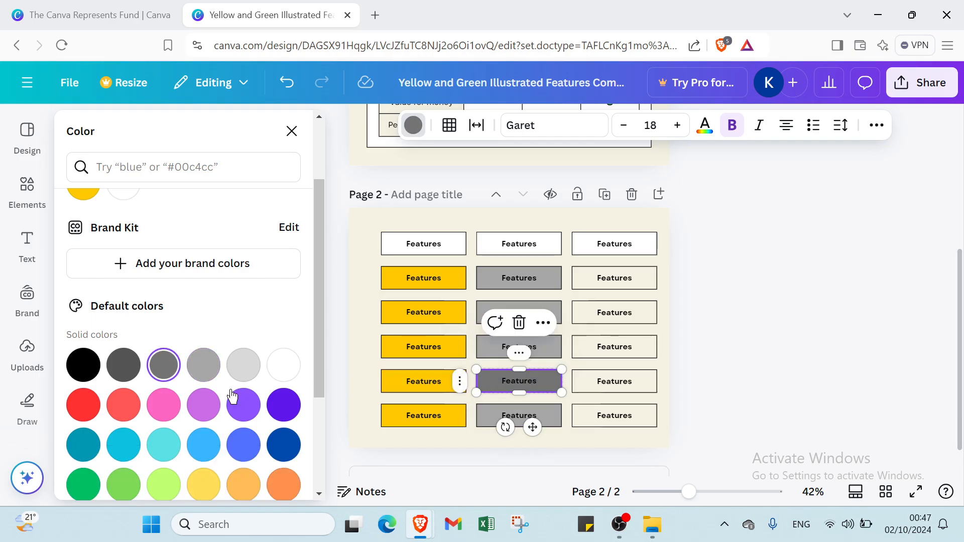
left_click(203, 366)
Fill the third column's cells in rows two to six with the same medium gray as the second column.
left_click(635, 281)
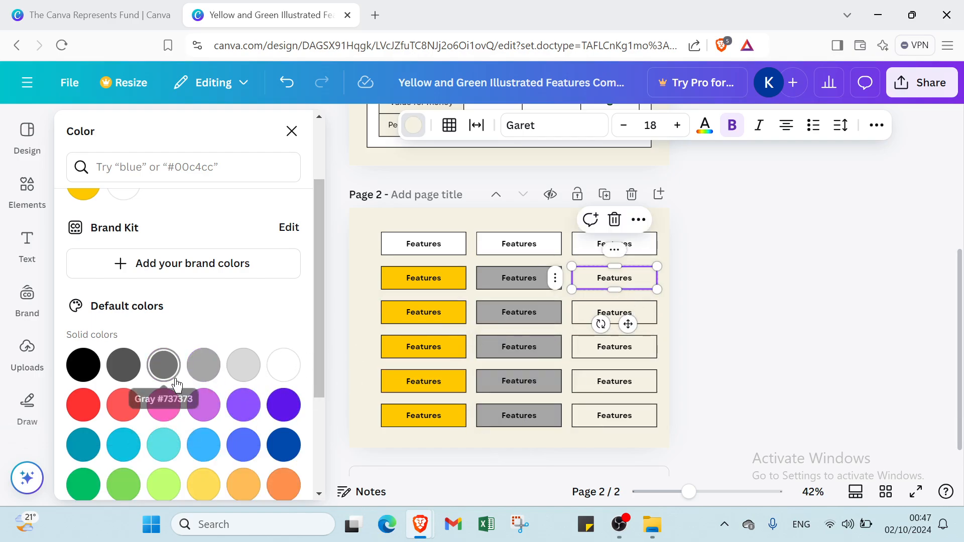
scroll(173, 394, "down", 3)
scroll(161, 377, "up", 5)
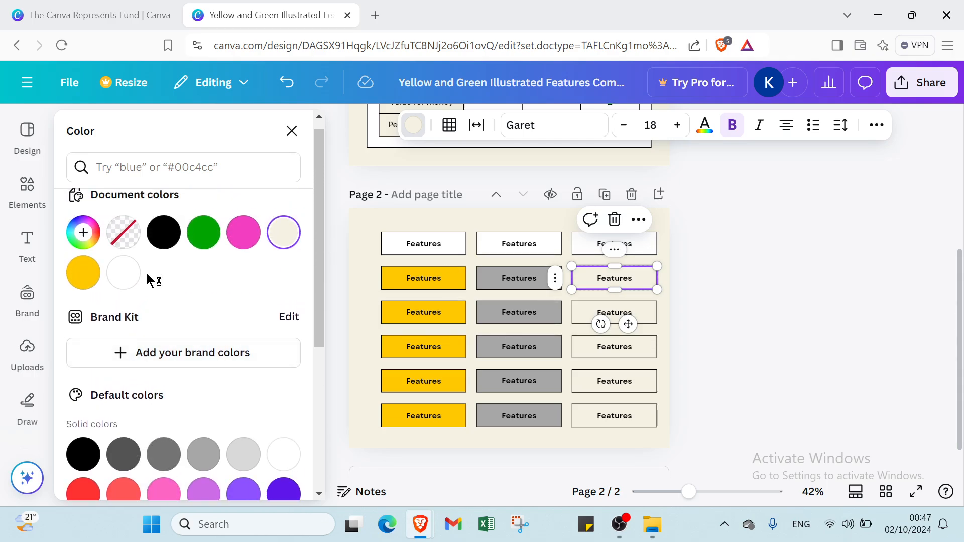
scroll(245, 314, "down", 2)
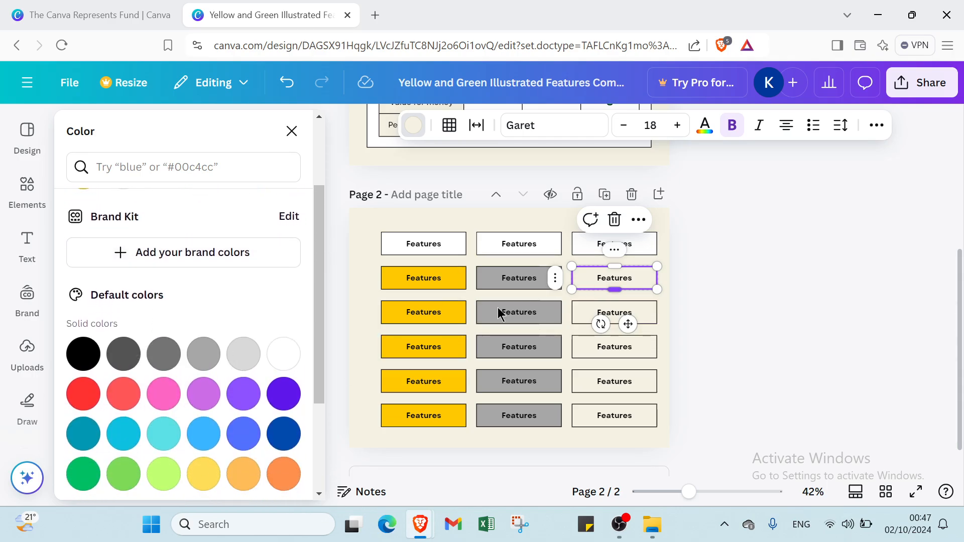
left_click(206, 355)
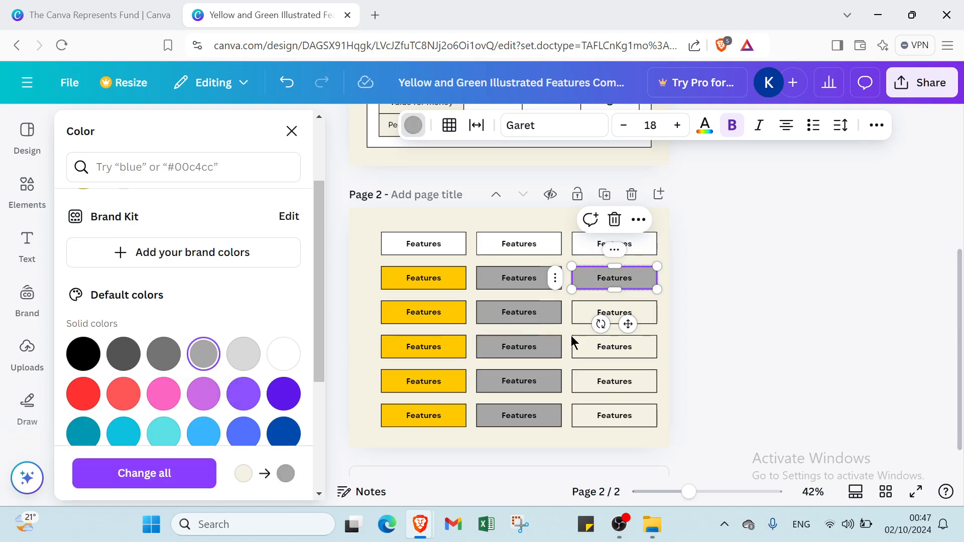
left_click(593, 318)
left_click(198, 350)
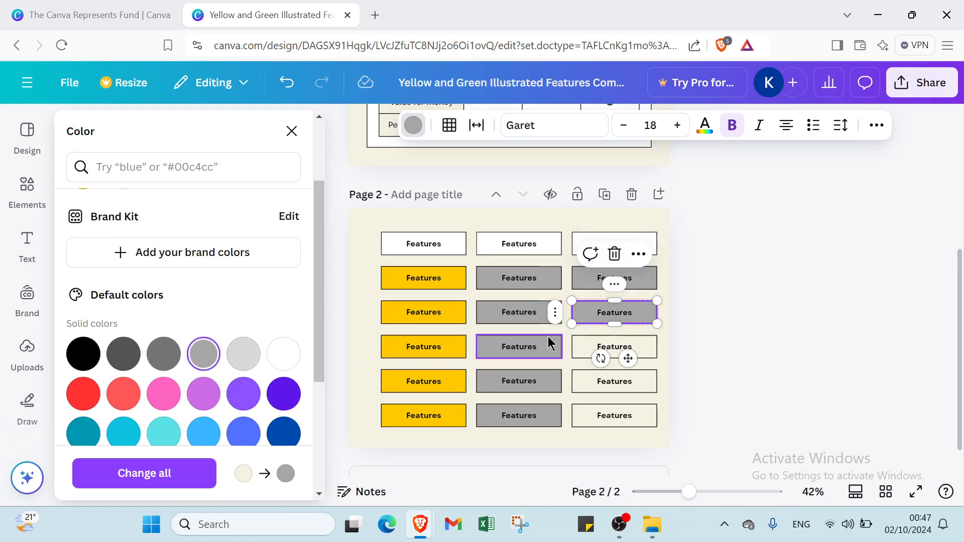
left_click(598, 349)
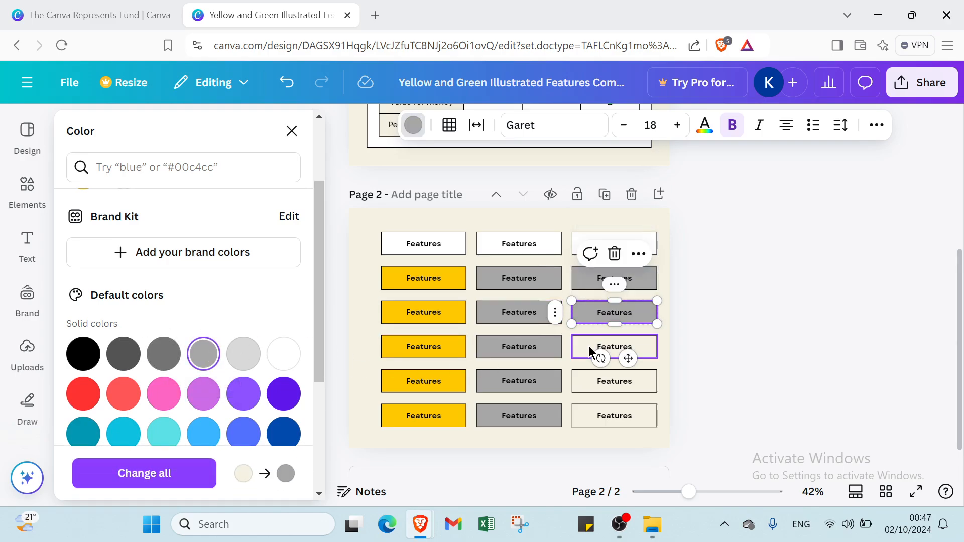
left_click(203, 353)
left_click(598, 386)
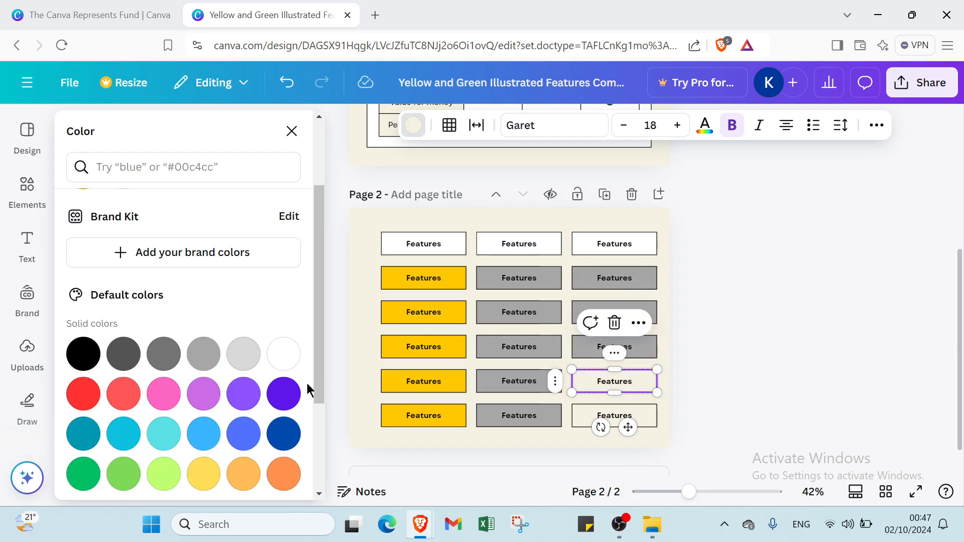
left_click(202, 353)
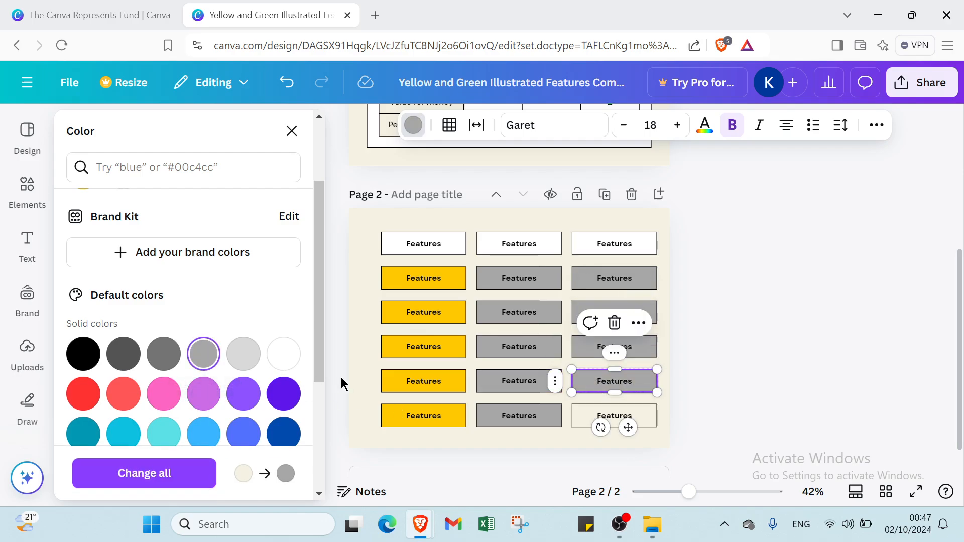
left_click(577, 417)
left_click(203, 350)
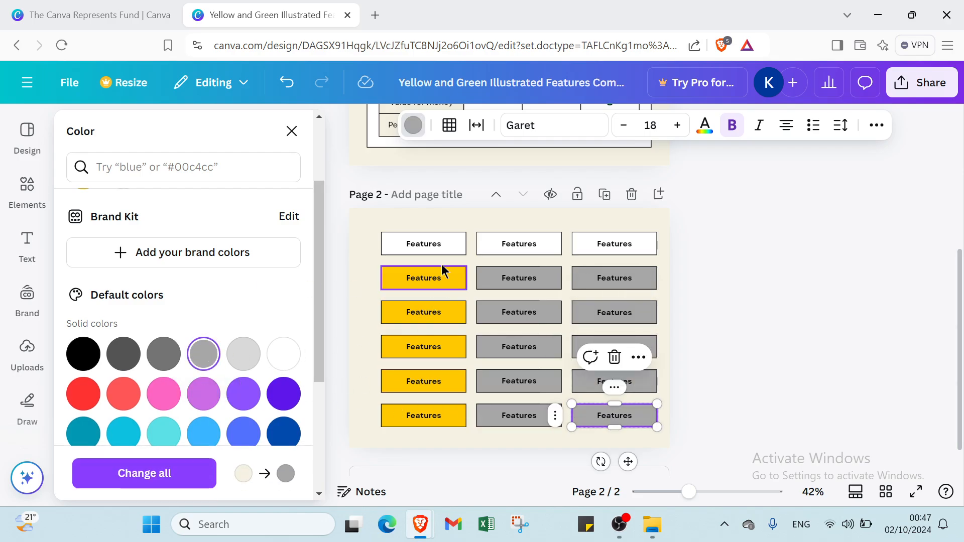
Replace the three "Features" texts in the white header row with "name", "days" and "marks".
left_click(429, 250)
double_click(433, 247)
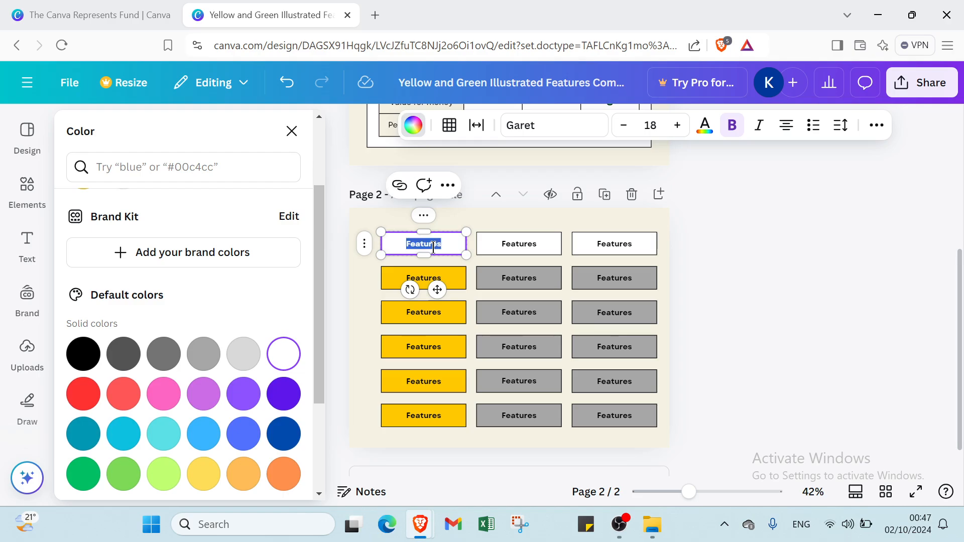
type("name")
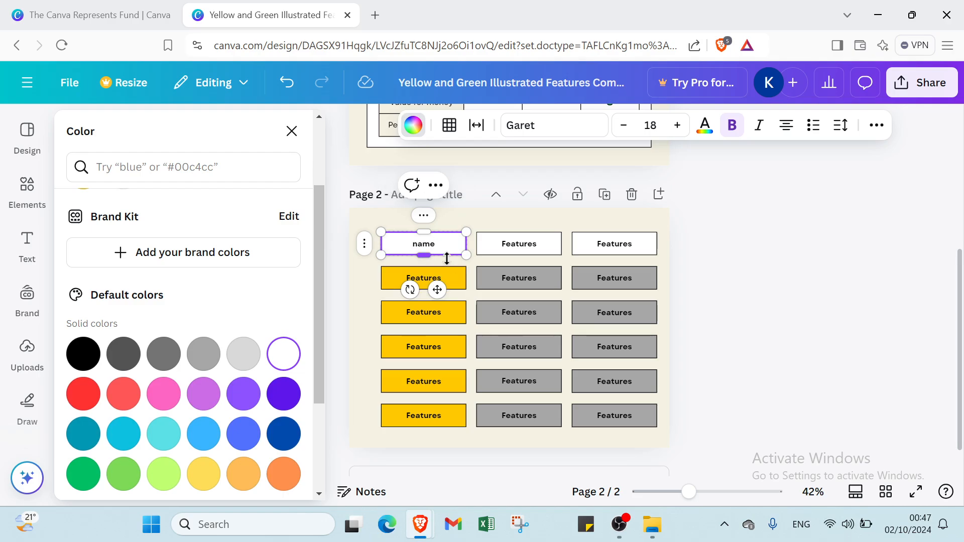
key("Escape")
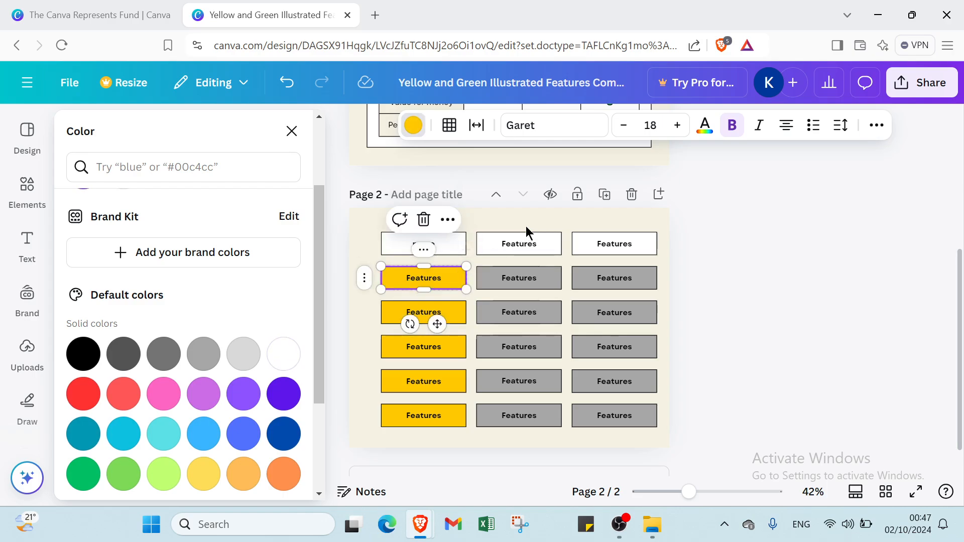
left_click(531, 245)
double_click(531, 244)
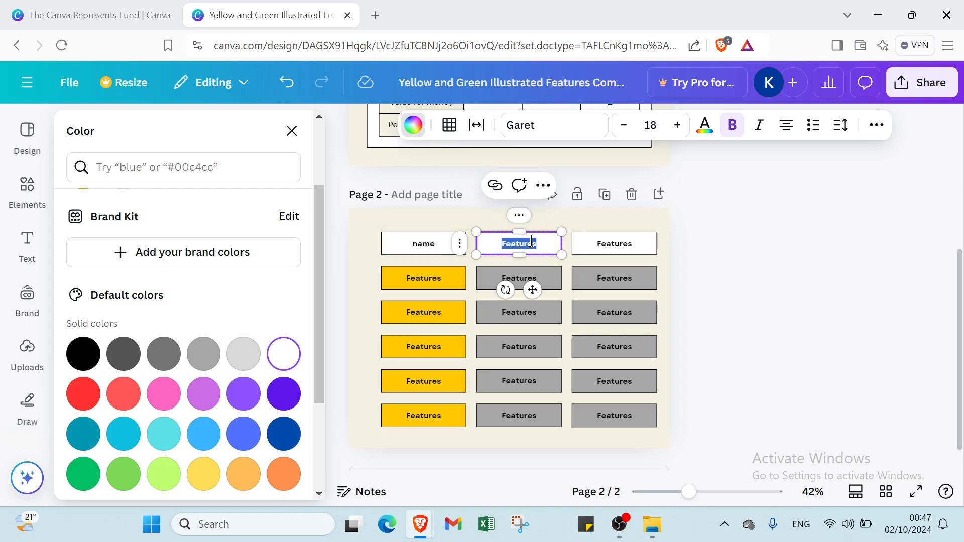
type("days")
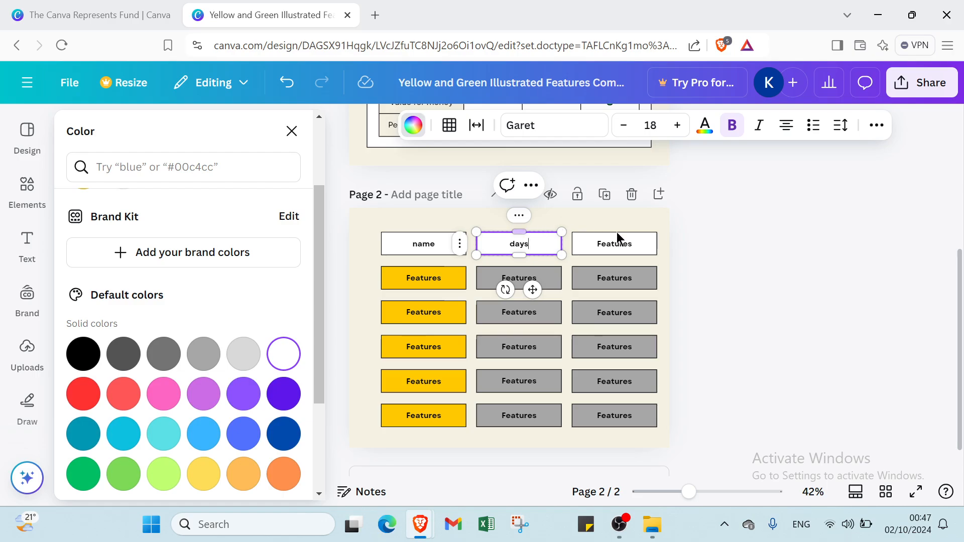
left_click(617, 237)
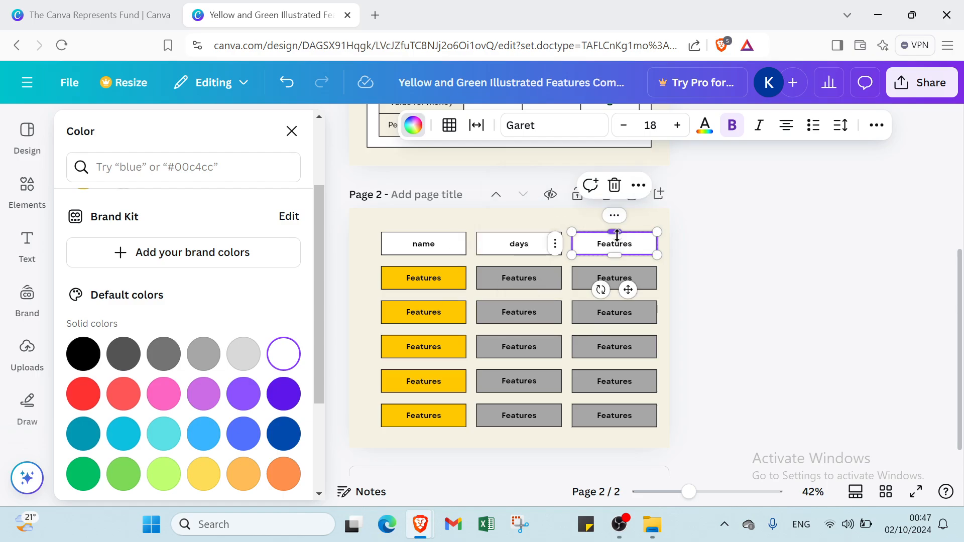
double_click(618, 244)
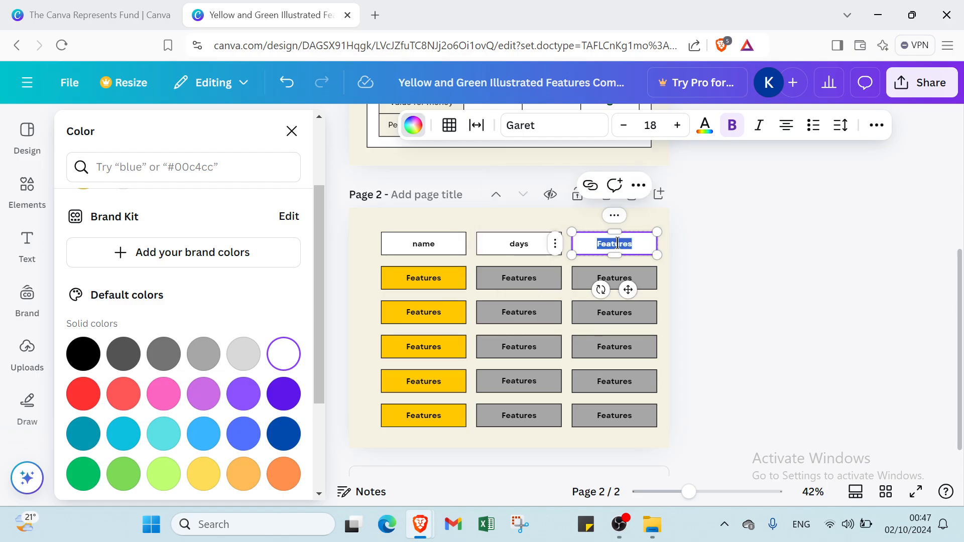
type("marks")
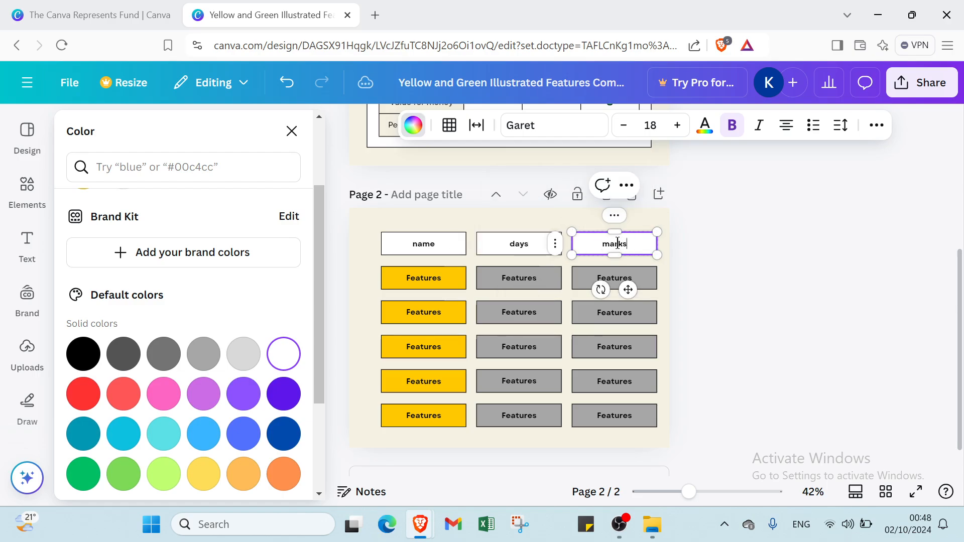
Replace the "Features" texts in the name column's second- and third-row cells with a first name each.
left_click(437, 276)
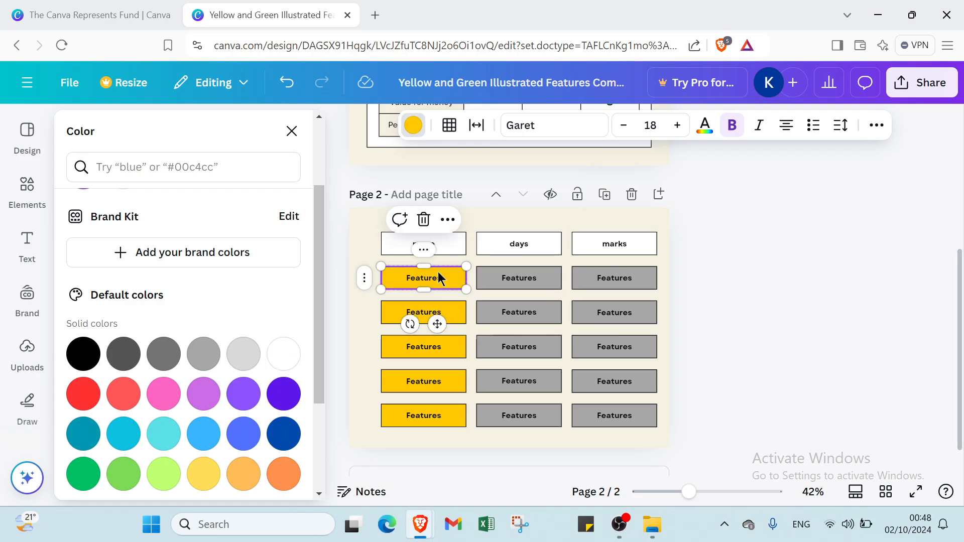
double_click(440, 281)
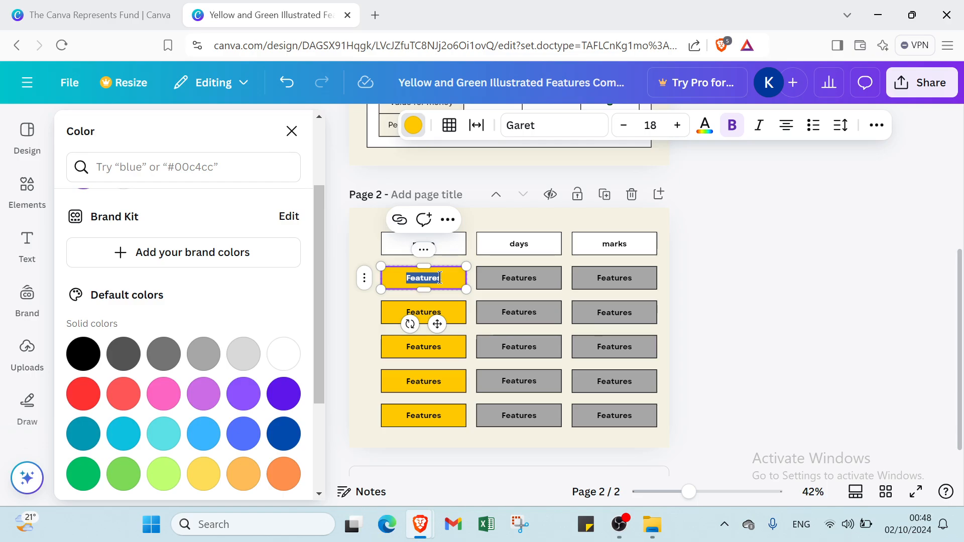
type("jean")
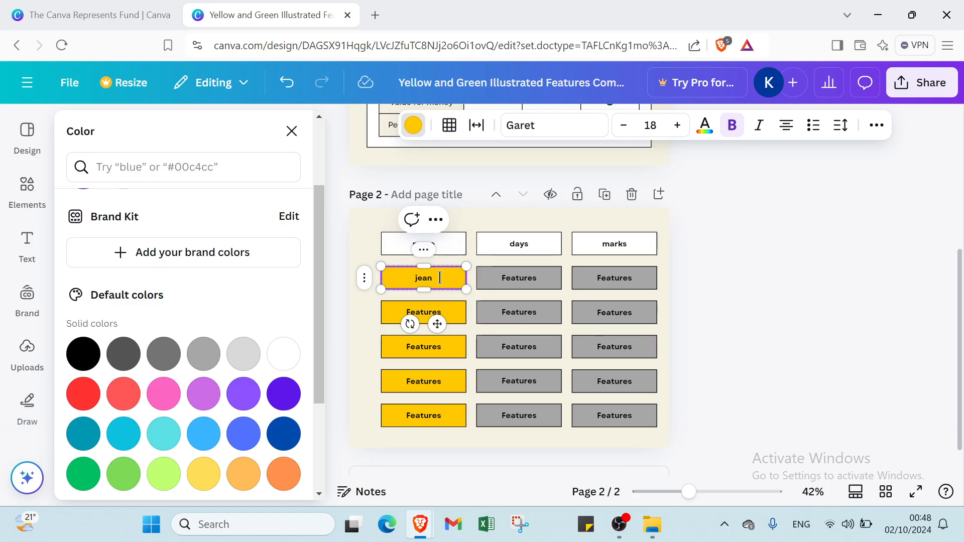
left_click(423, 311)
double_click(423, 312)
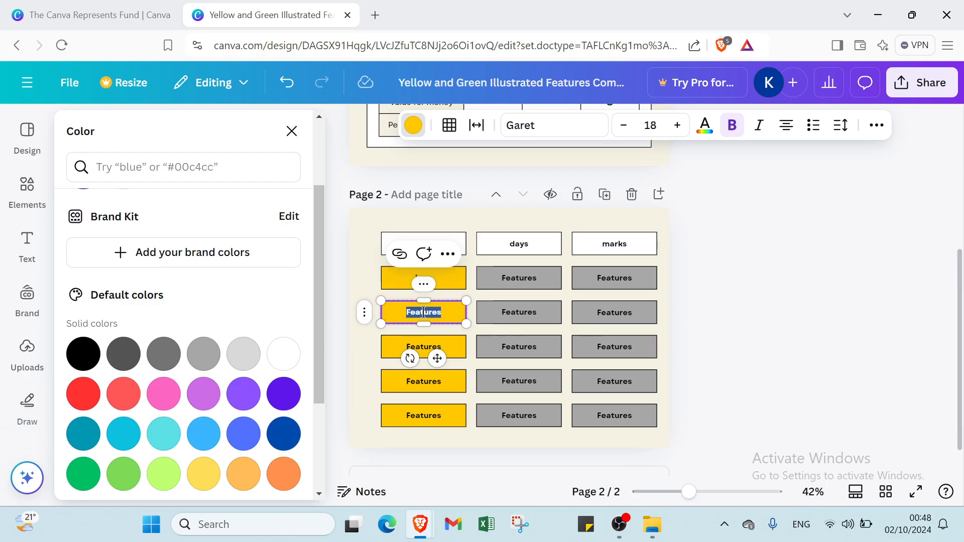
key("BackSpace")
type("lio")
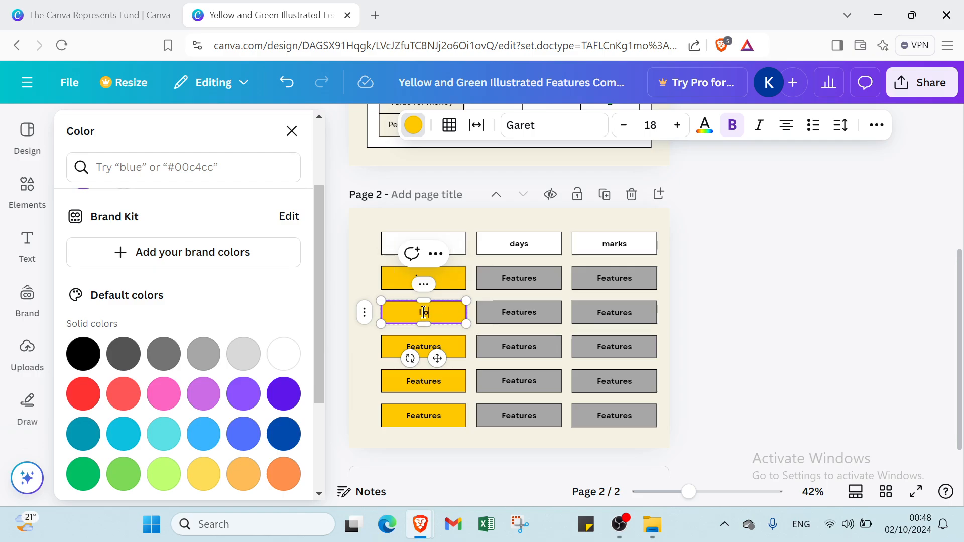
type("na")
type("nel")
Replace the "Features" texts in the name column's fourth, fifth and sixth rows with three more first names.
left_click(421, 346)
double_click(421, 346)
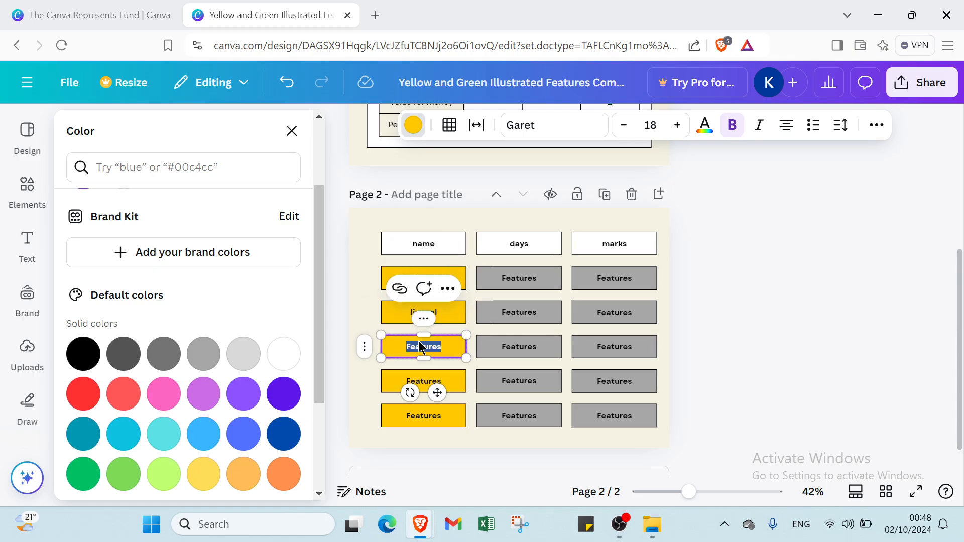
type("ax")
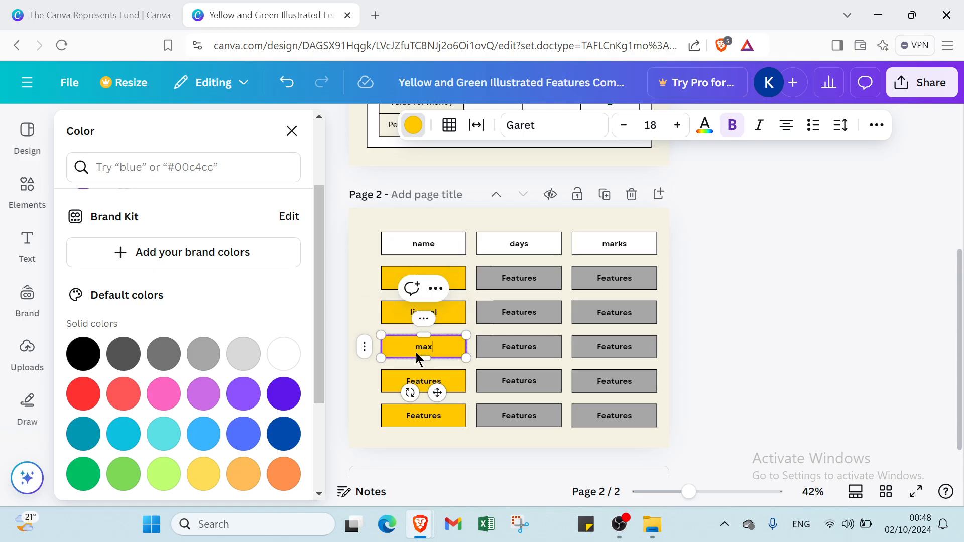
left_click(428, 387)
double_click(436, 390)
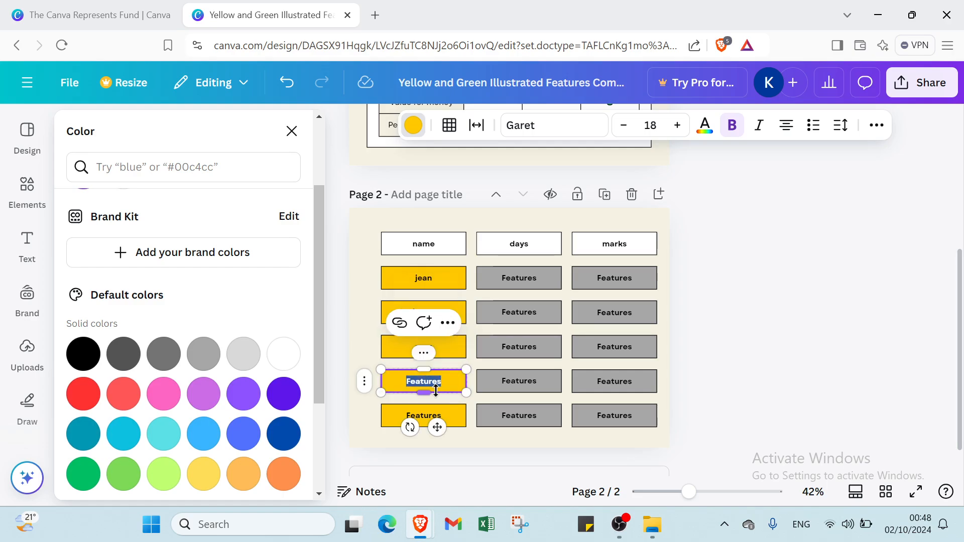
type("tid")
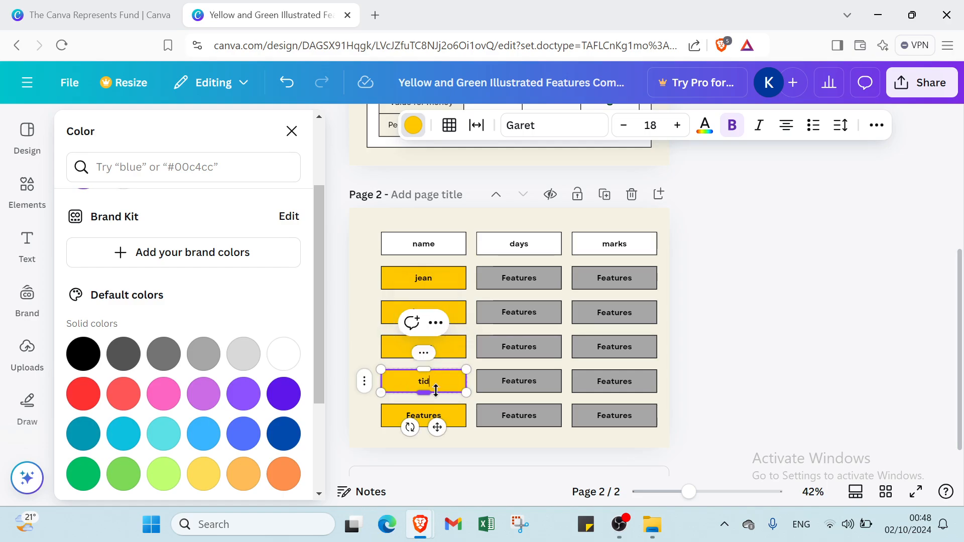
type("dy")
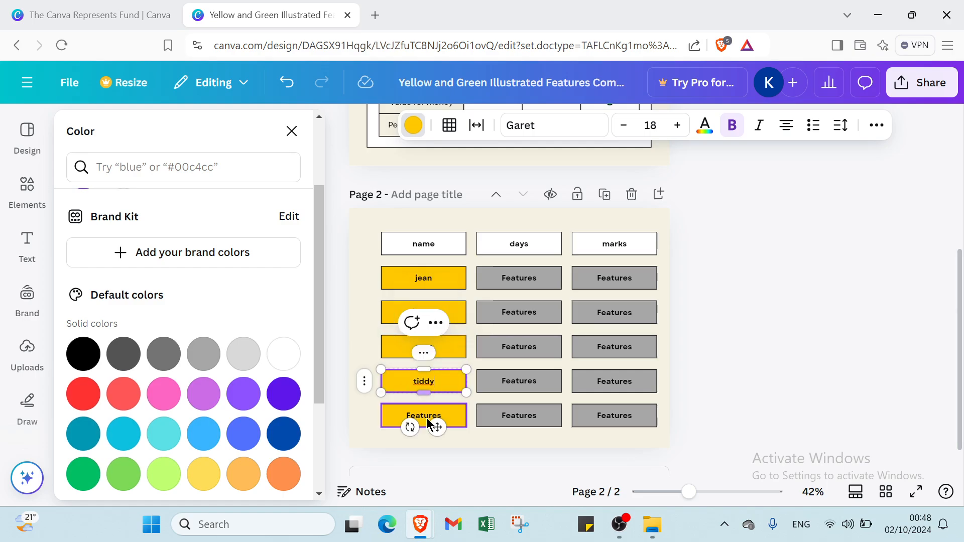
left_click(427, 417)
double_click(427, 417)
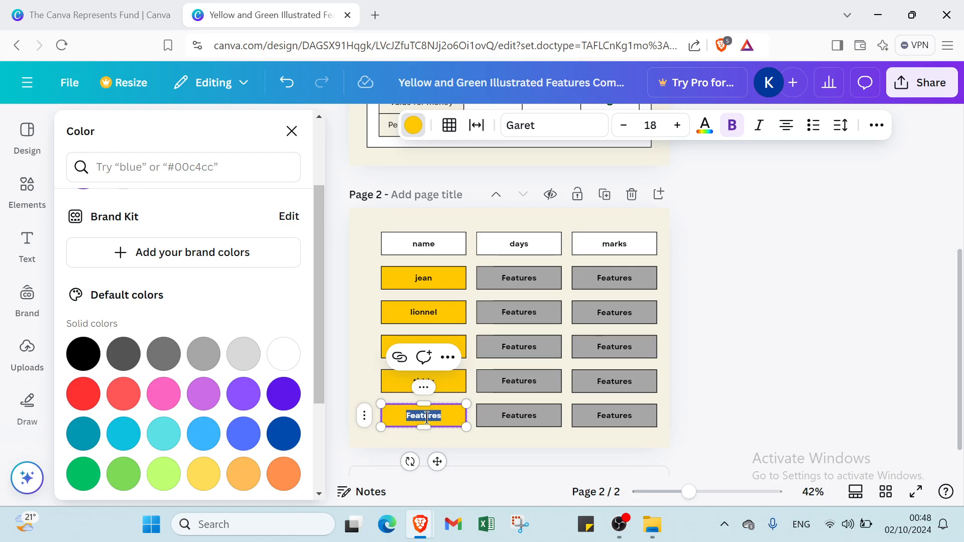
type("harry")
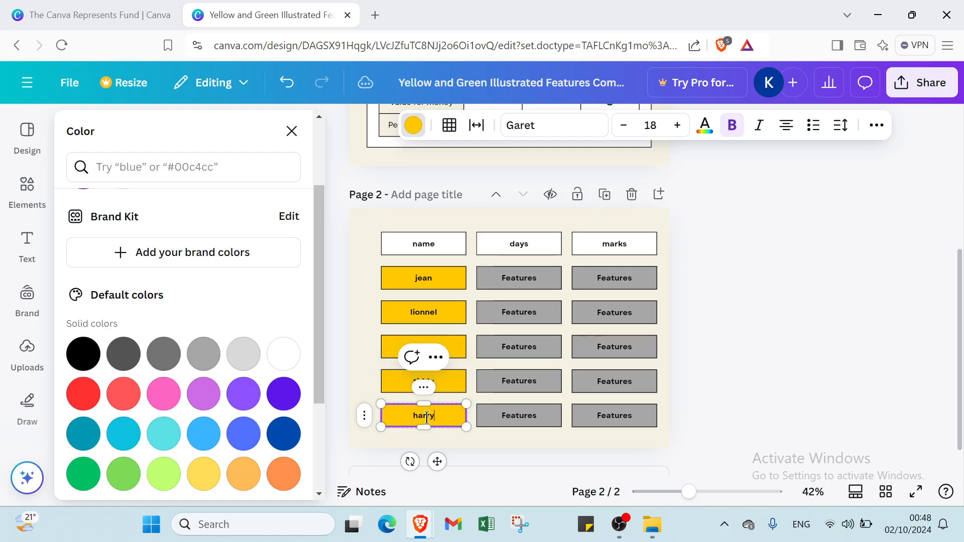
Replace the "Features" texts in the days column's second and third rows with "monday" and "wednesday".
left_click(506, 274)
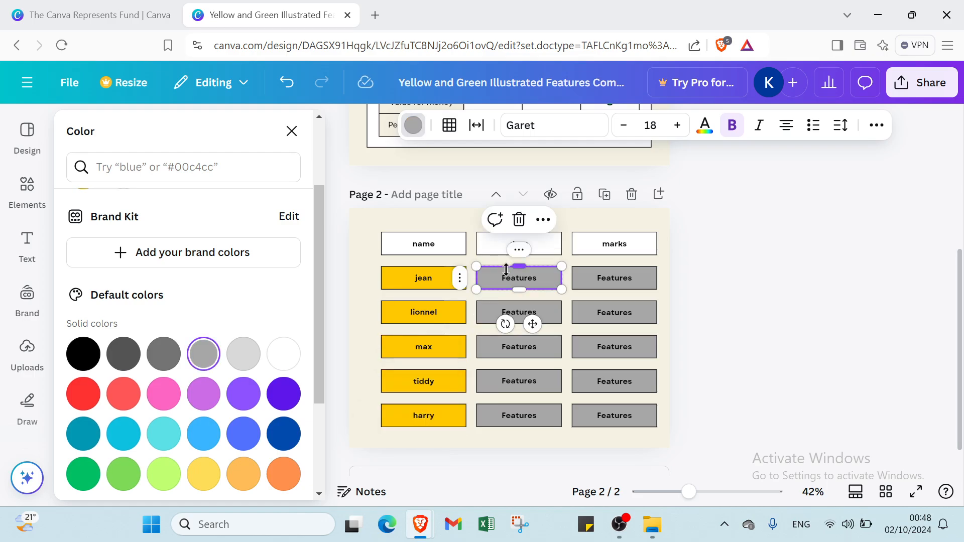
left_click(505, 279)
left_click(506, 281)
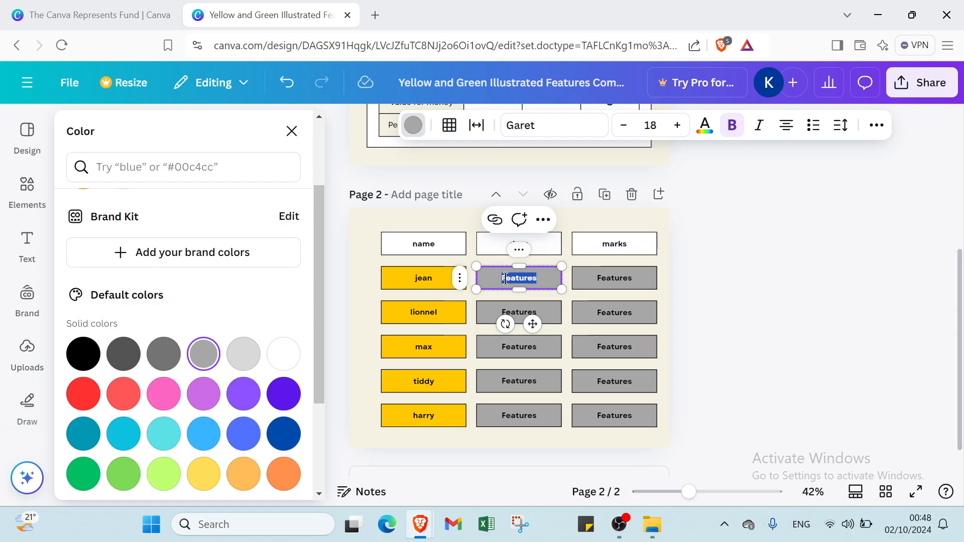
type("mond")
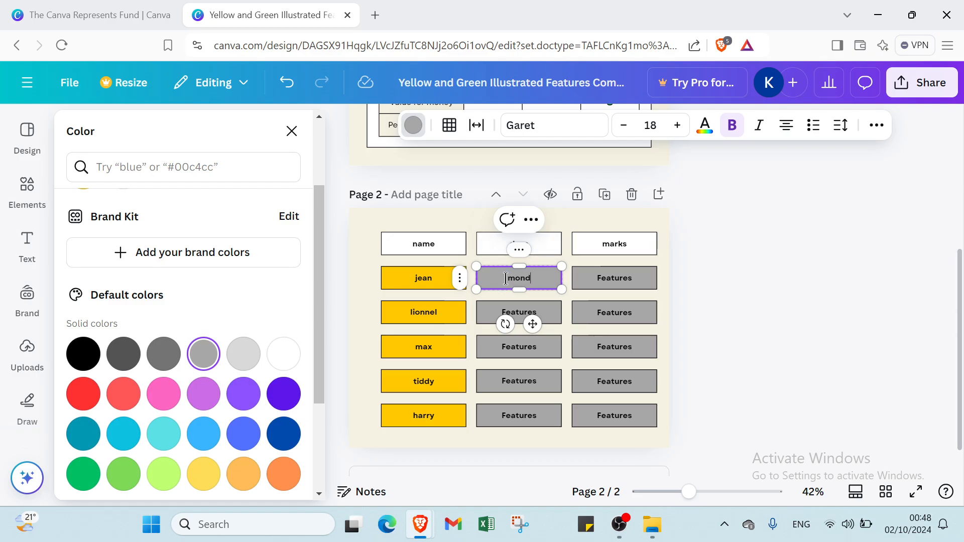
type("ay")
left_click(501, 312)
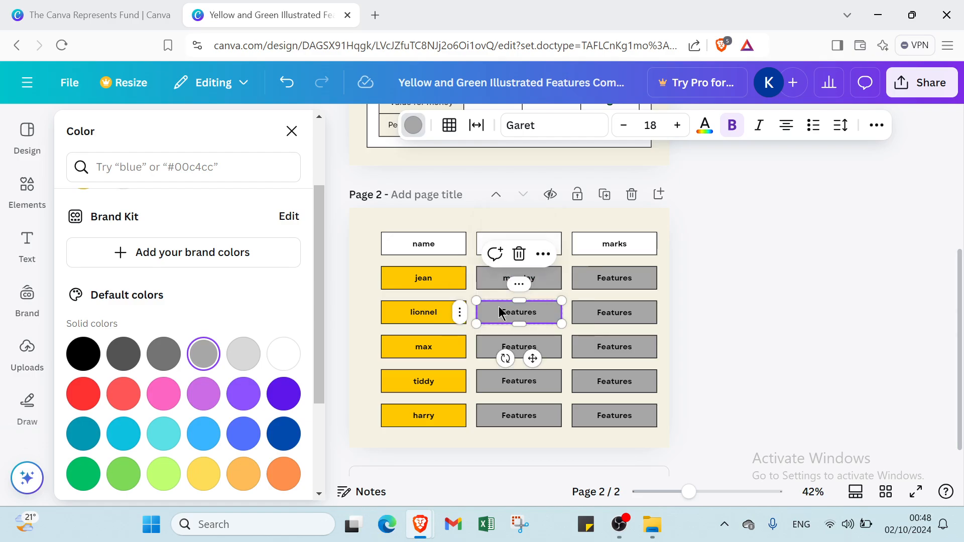
type("e")
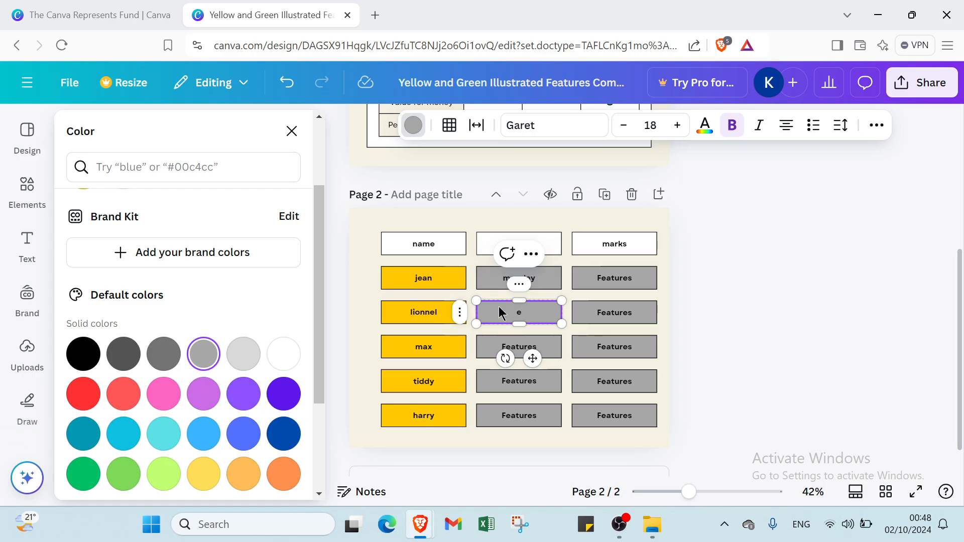
type("wednes")
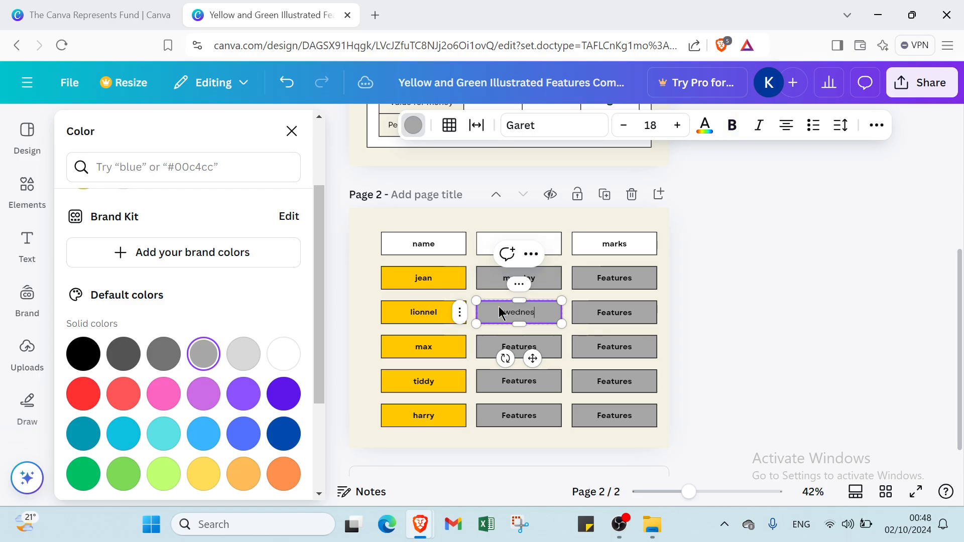
type("day")
Enter "friday", "saturday" and "tuesday" in the days column's fourth, fifth and sixth rows in place of "Features".
double_click(492, 344)
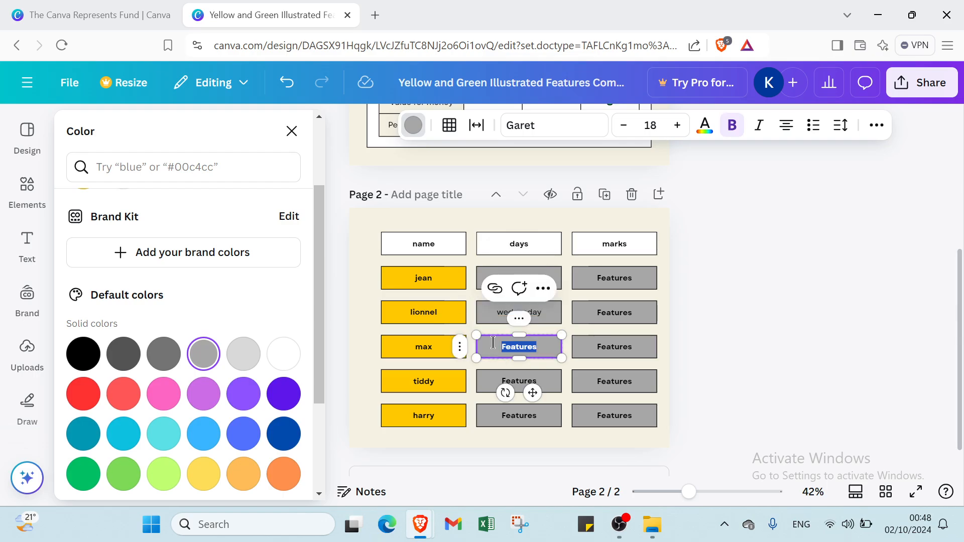
type("friday")
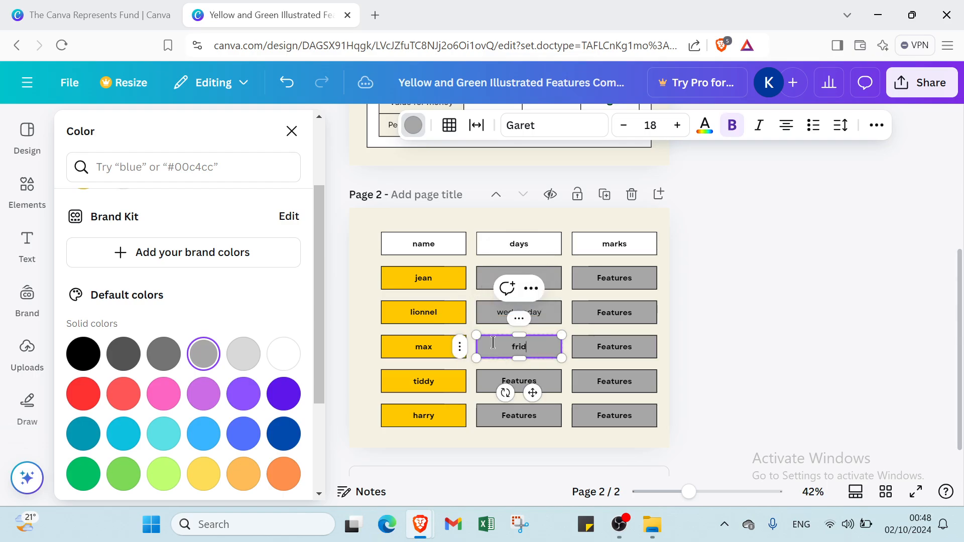
left_click(511, 381)
double_click(510, 380)
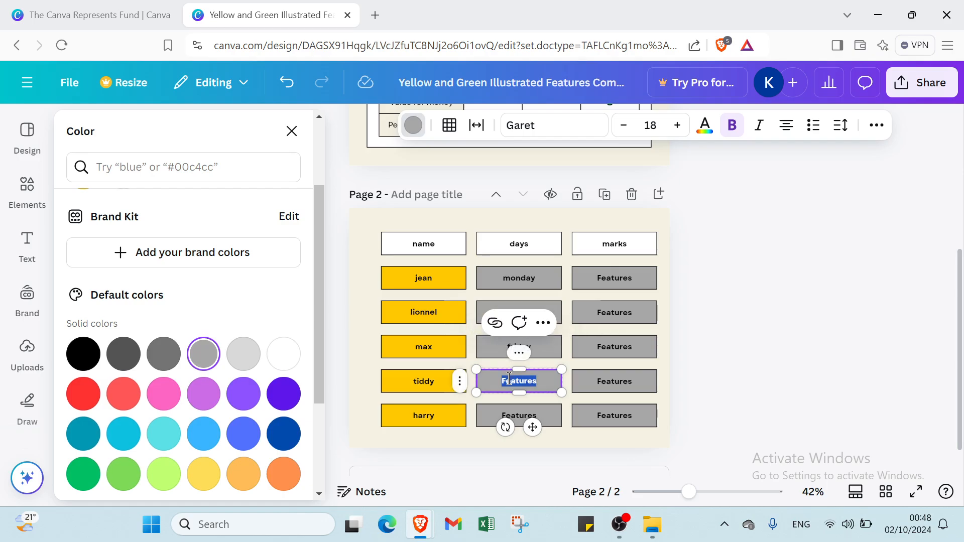
type("saturday")
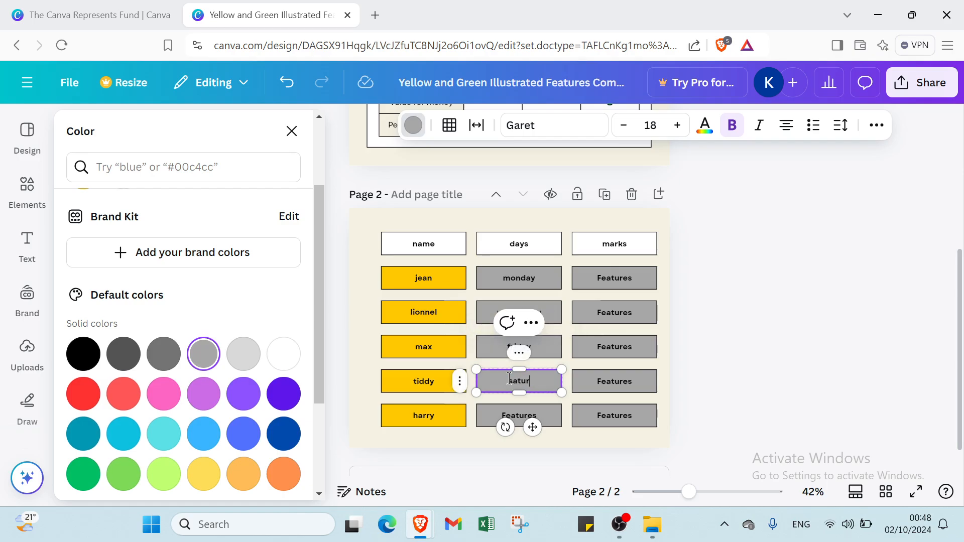
double_click(521, 415)
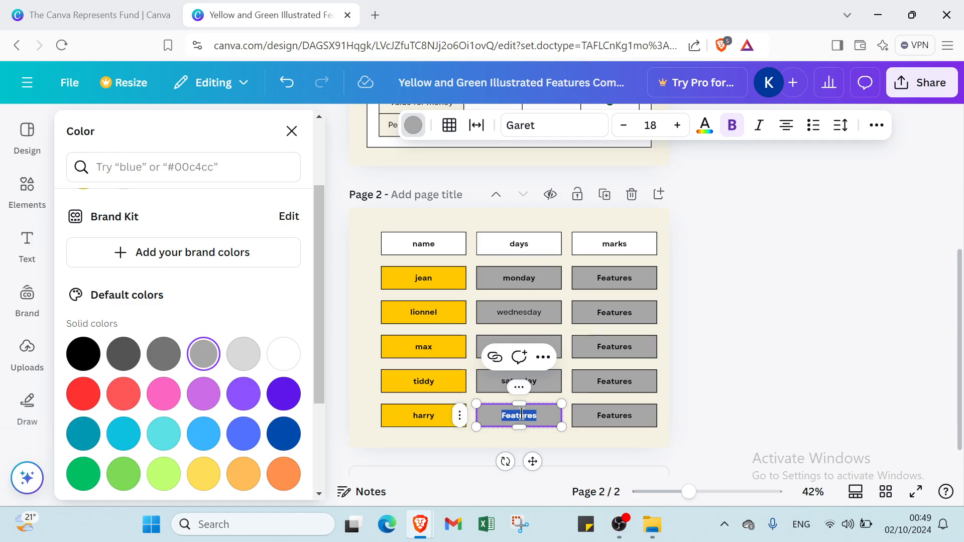
type("tues")
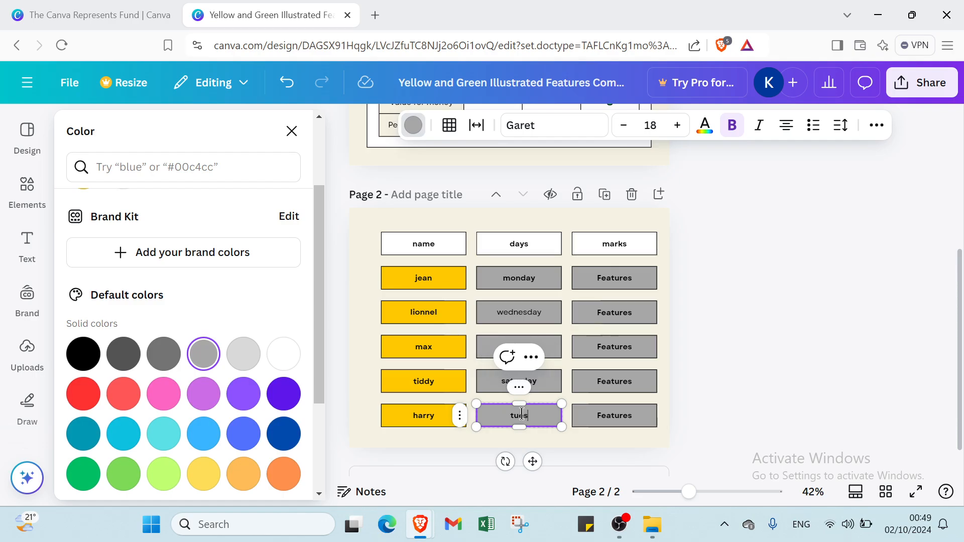
type("day")
Replace the "Features" texts in the marks column's second, third and fourth rows with 8, 9 and 10.
double_click(616, 280)
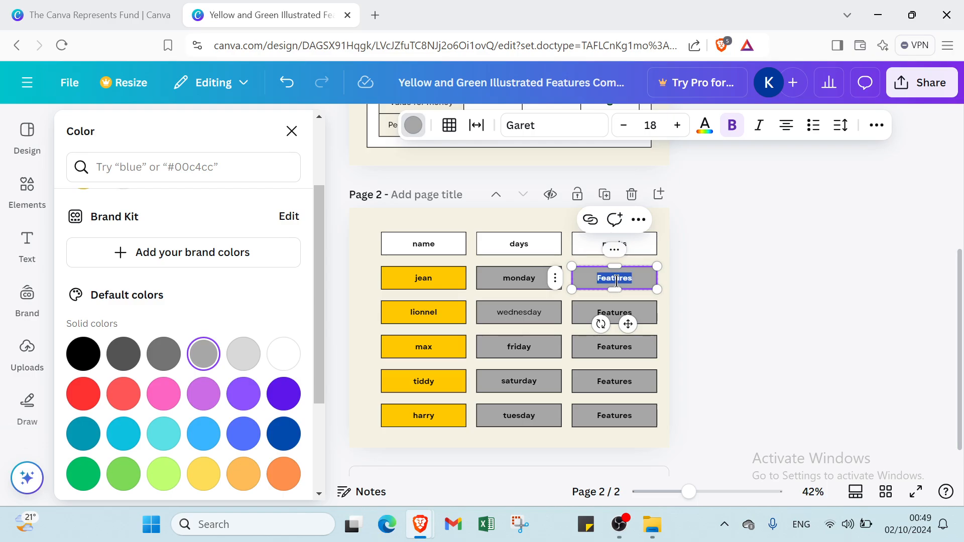
type("8")
double_click(610, 308)
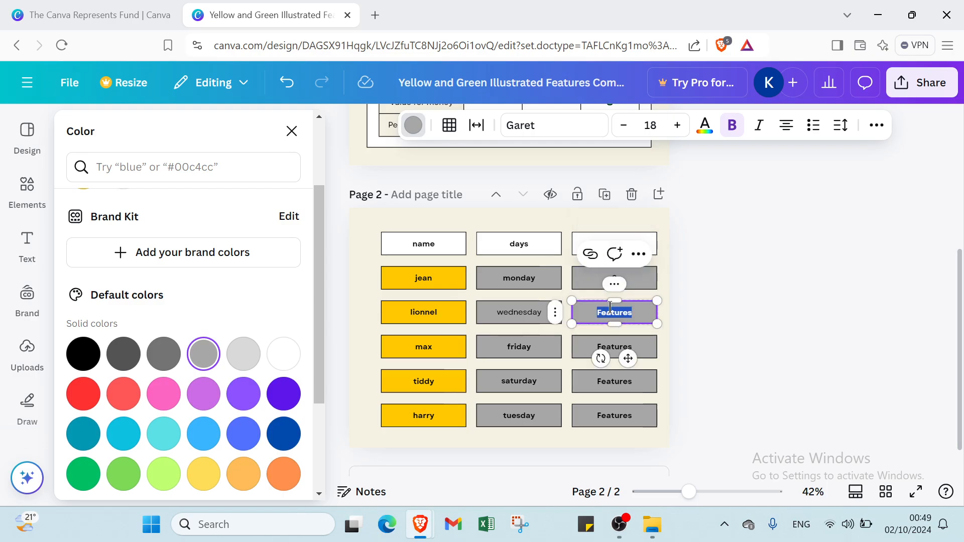
type("8")
double_click(613, 349)
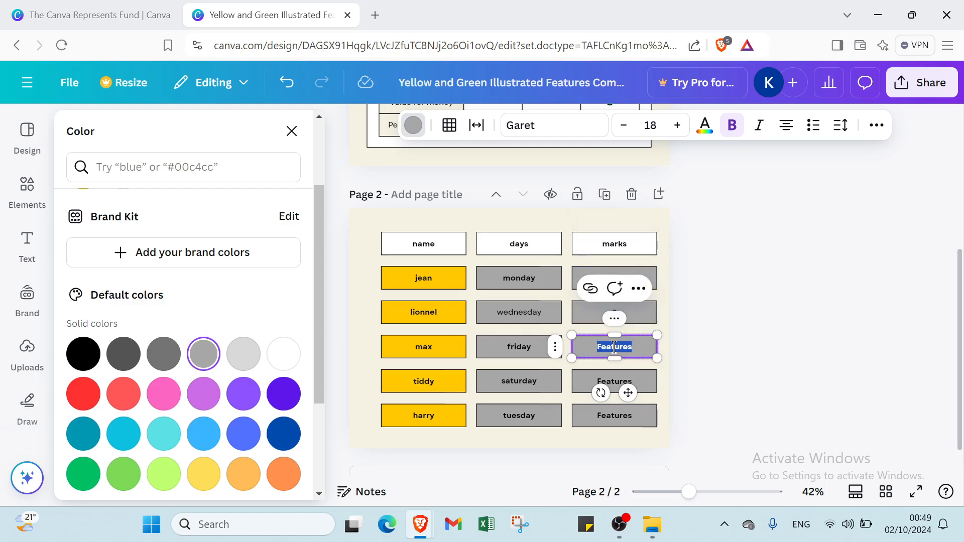
type("10")
Enter 6 and 7 in the marks column's fifth and sixth rows in place of "Features", and deselect the cell.
left_click(613, 383)
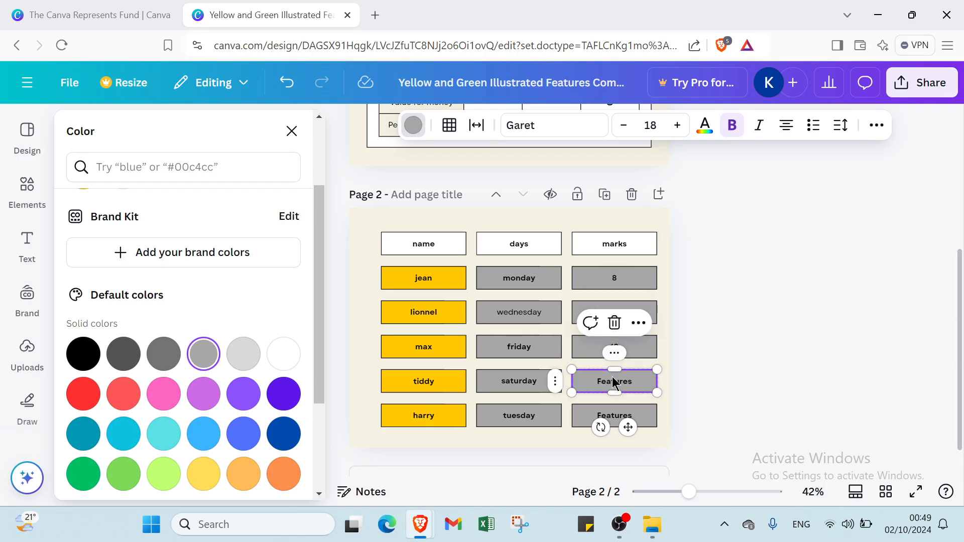
double_click(613, 382)
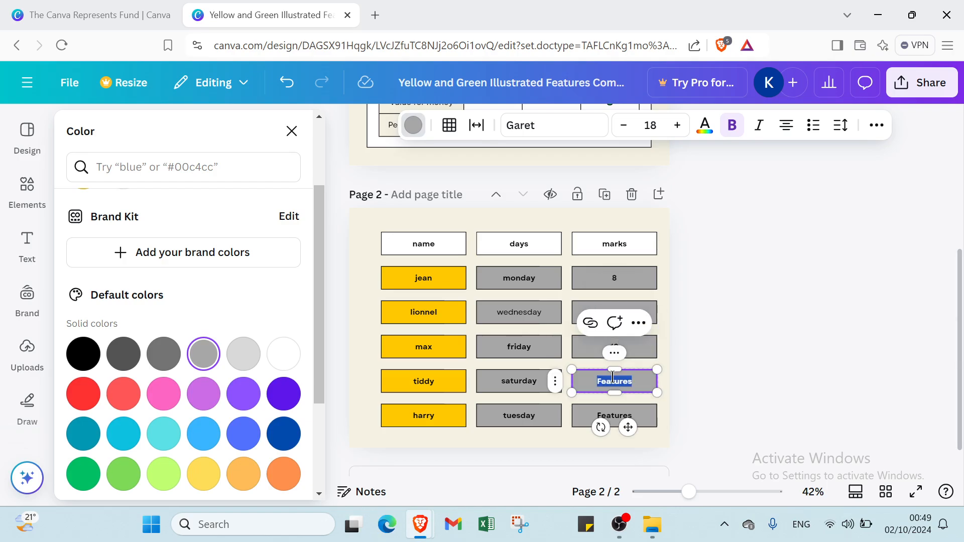
type("6")
double_click(611, 415)
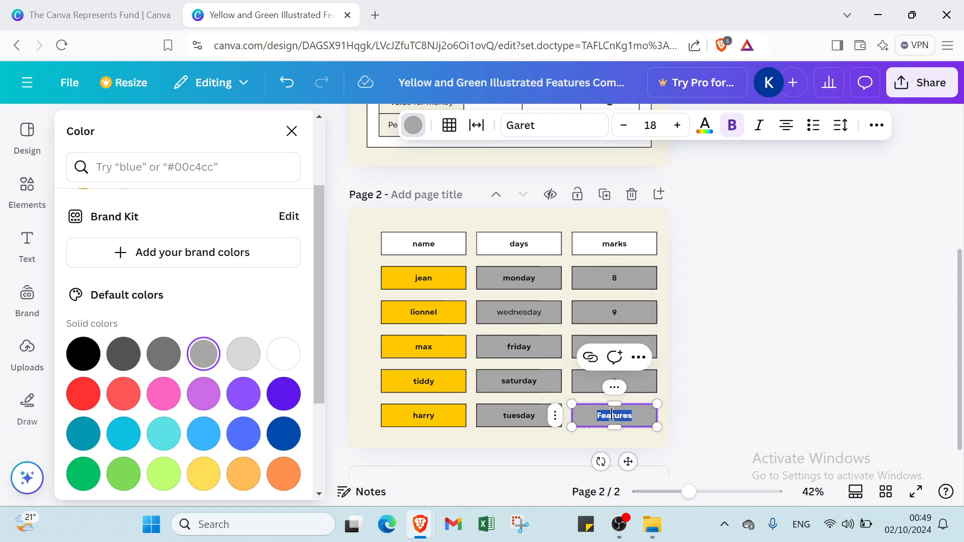
type("7")
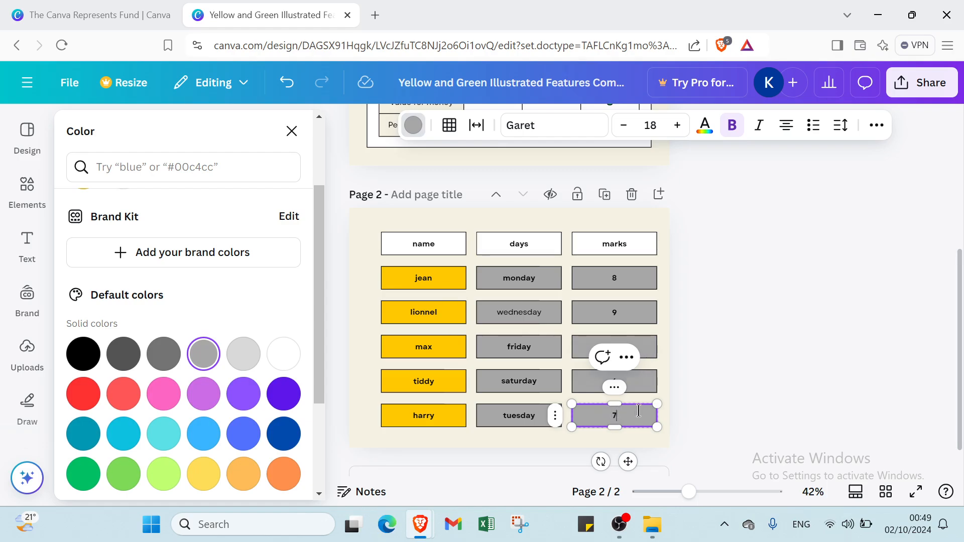
key("Escape")
key("Escape")
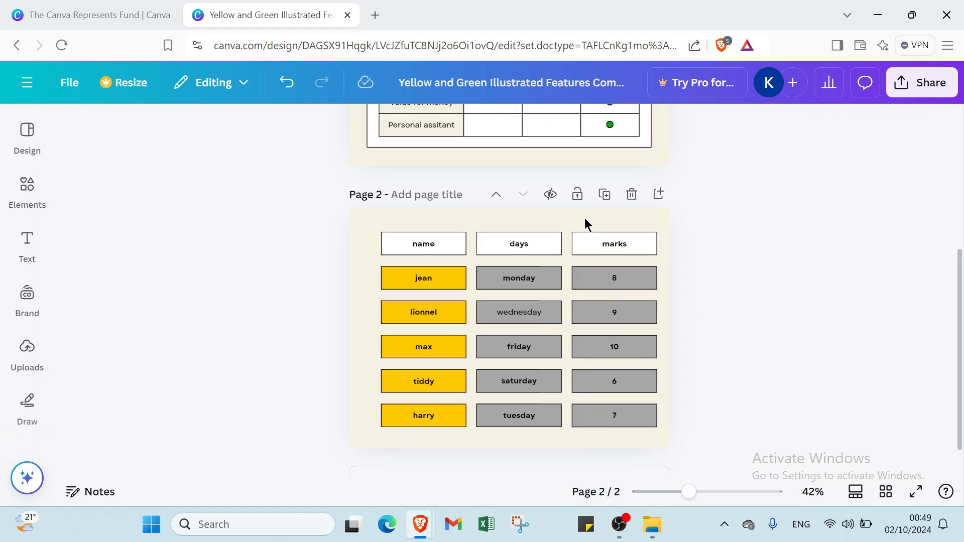
Delete the white background shape behind the comparison chart on page 1.
scroll(567, 221, "up", 5)
left_click(509, 249)
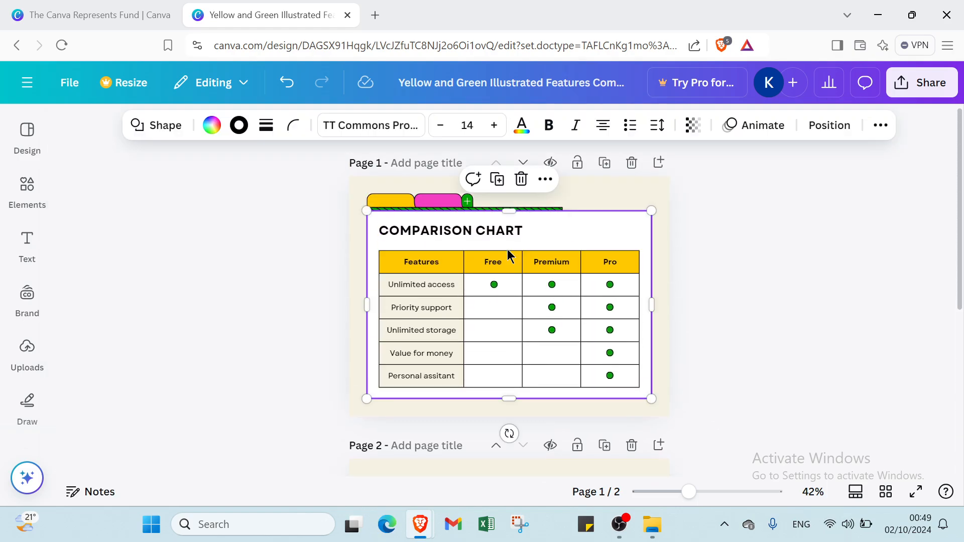
left_click(520, 179)
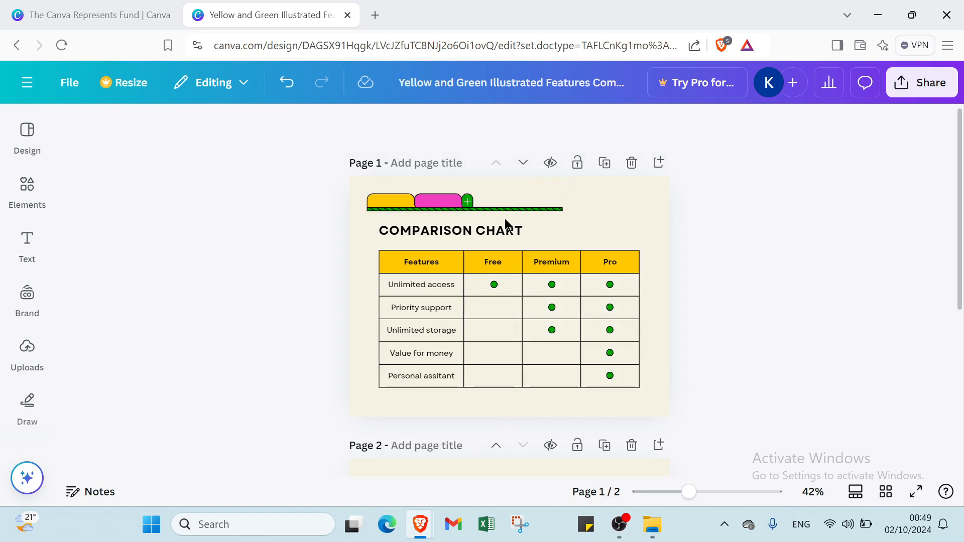
Delete the tab-bar graphic with yellow and pink tabs above the comparison chart on page 1.
left_click(504, 201)
left_click_drag(504, 201, 511, 246)
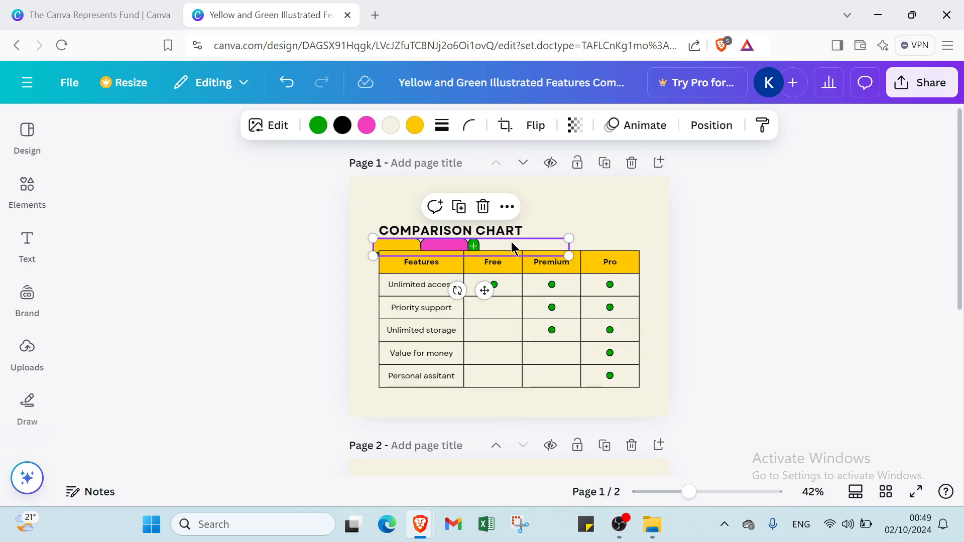
left_click(485, 207)
Try to delete the comparison table on page 1.
left_click(480, 266)
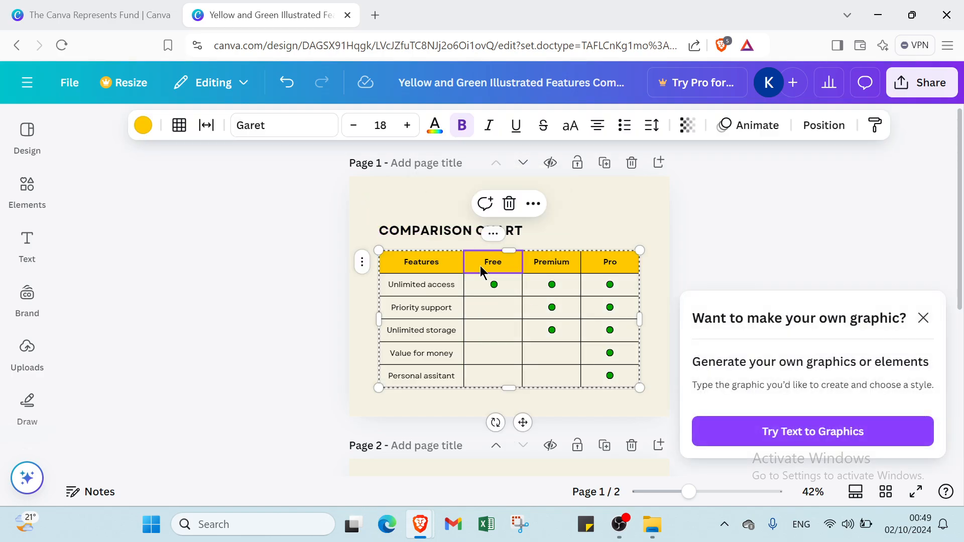
left_click(510, 204)
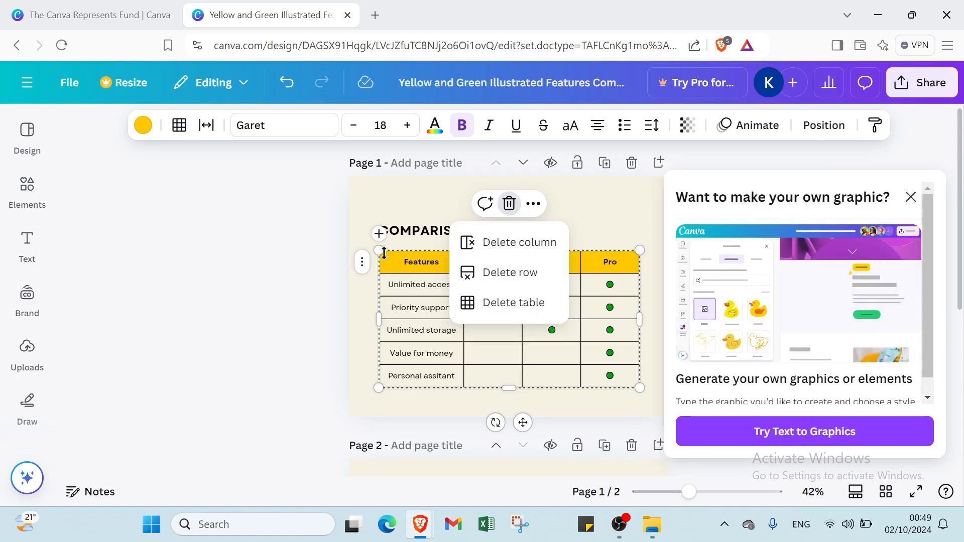
left_click_drag(379, 250, 437, 318)
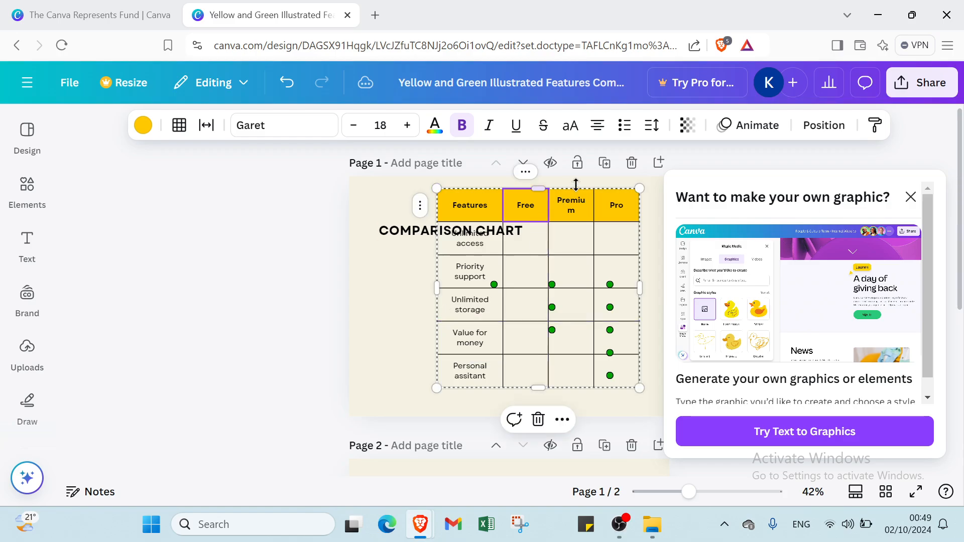
Delete the whole comparison chart page and dismiss the offer to generate graphics.
left_click(632, 163)
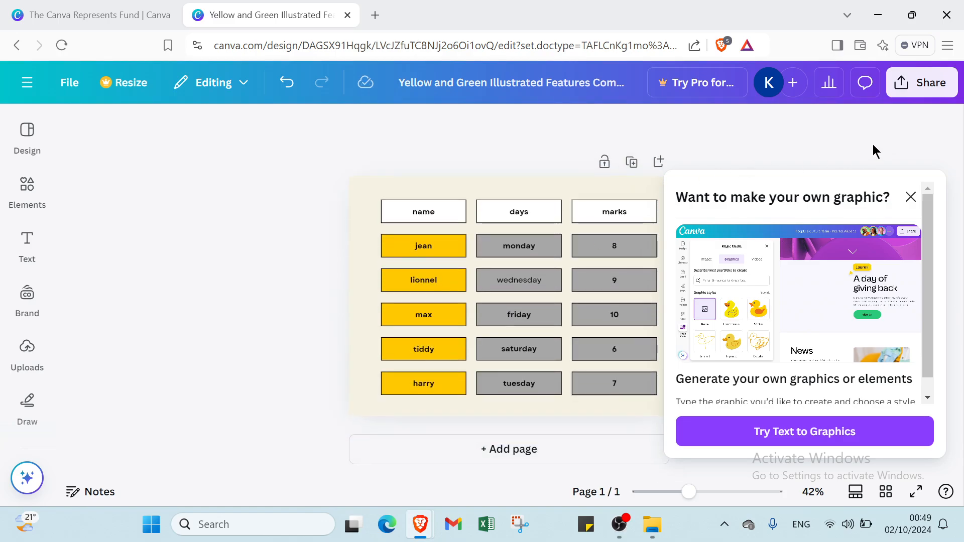
left_click(911, 197)
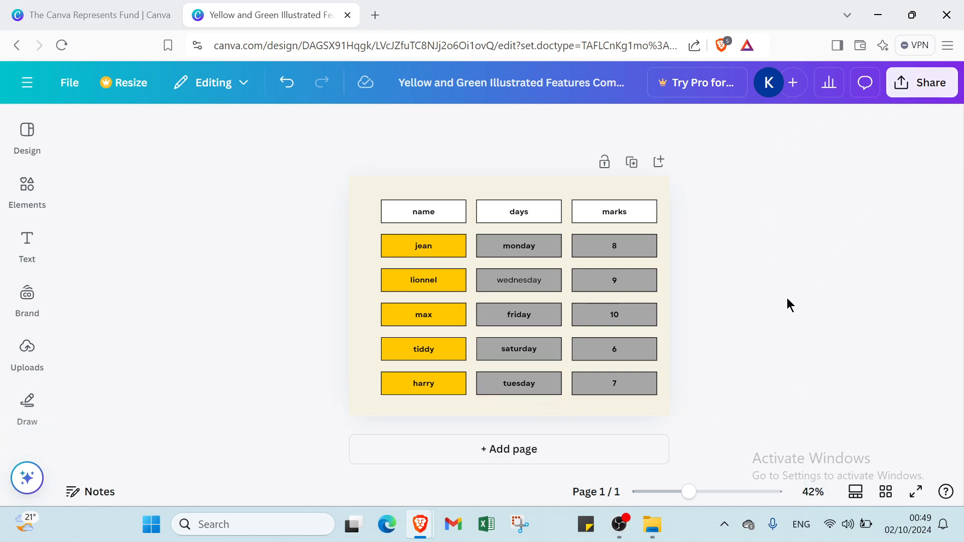
Leave the finished table design for the Canva home page and switch to The Canva Represents Fund page.
left_click(30, 85)
left_click(23, 106)
left_click(65, 11)
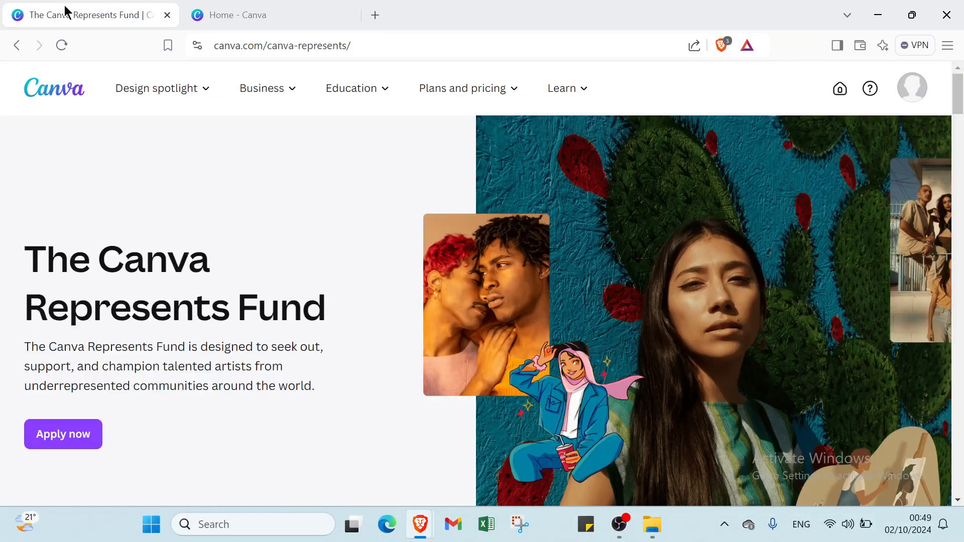